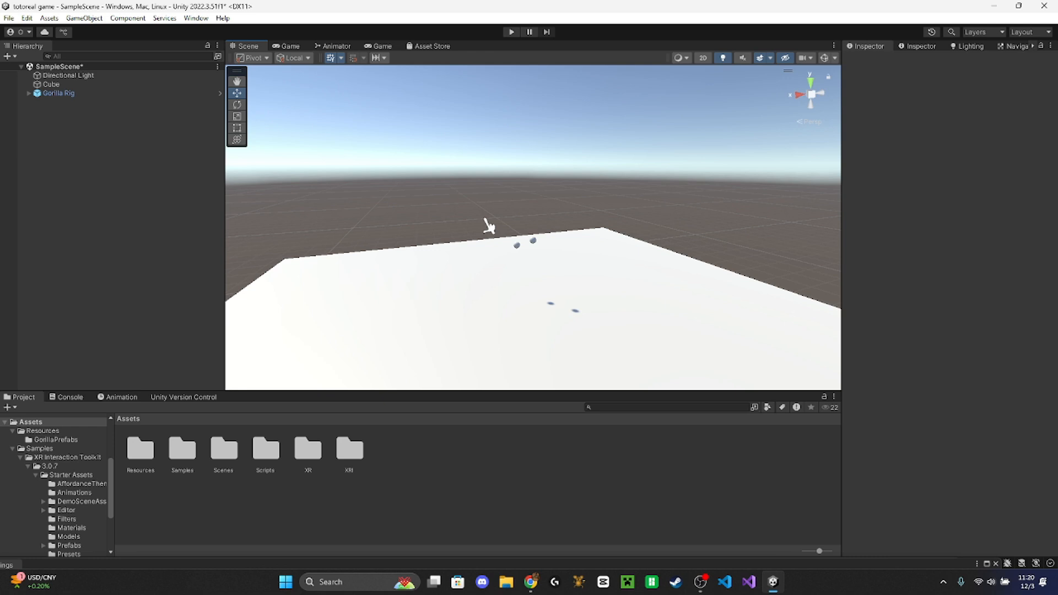
Switch to Chrome and open the Unity Asset Store through a web search in a fresh tab
right_click_drag(501, 205, 485, 270)
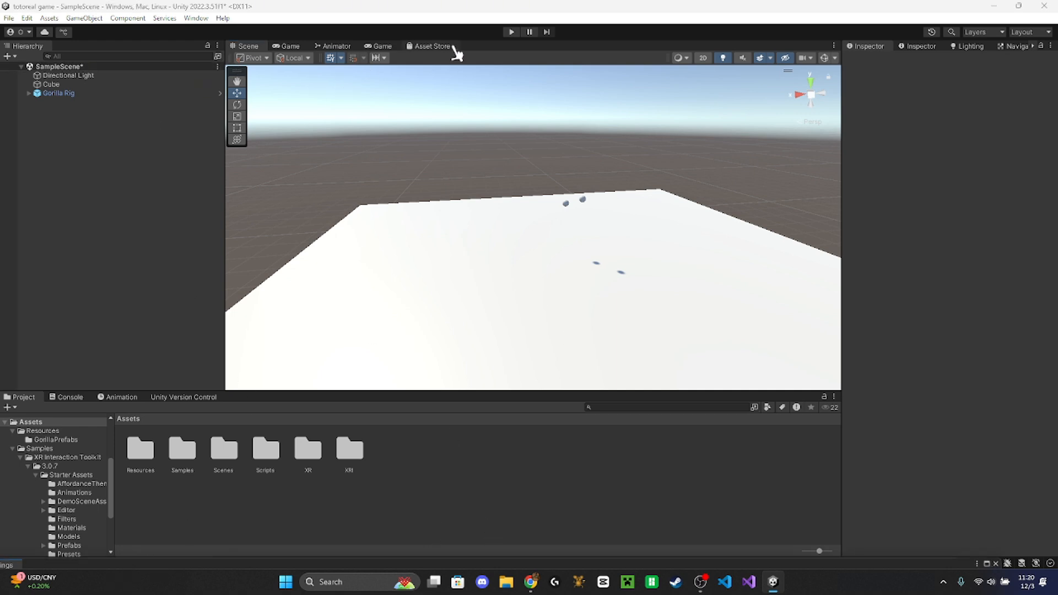
mouse_move(539, 587)
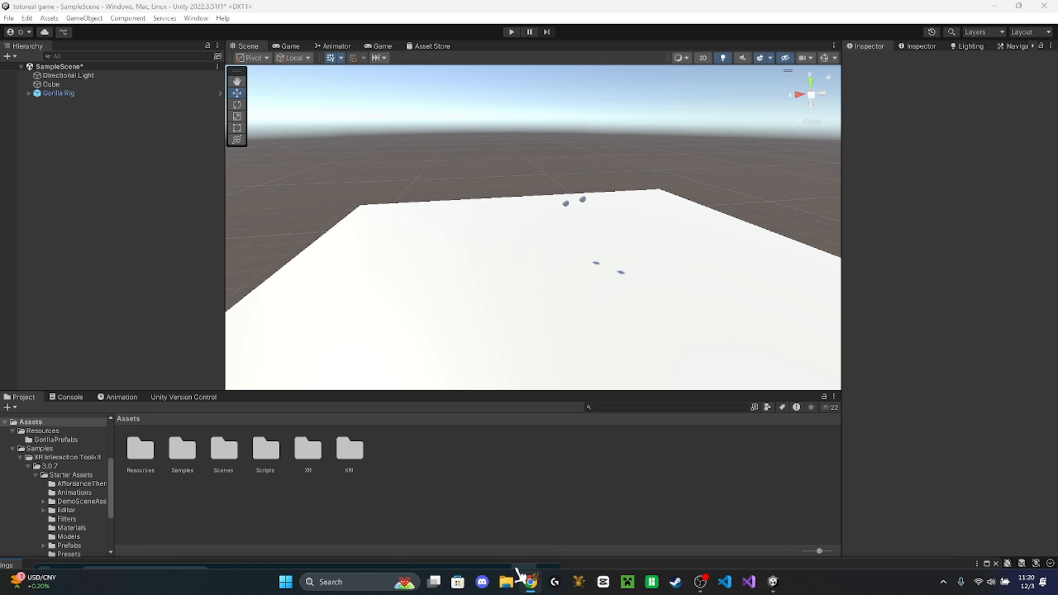
left_click(464, 561)
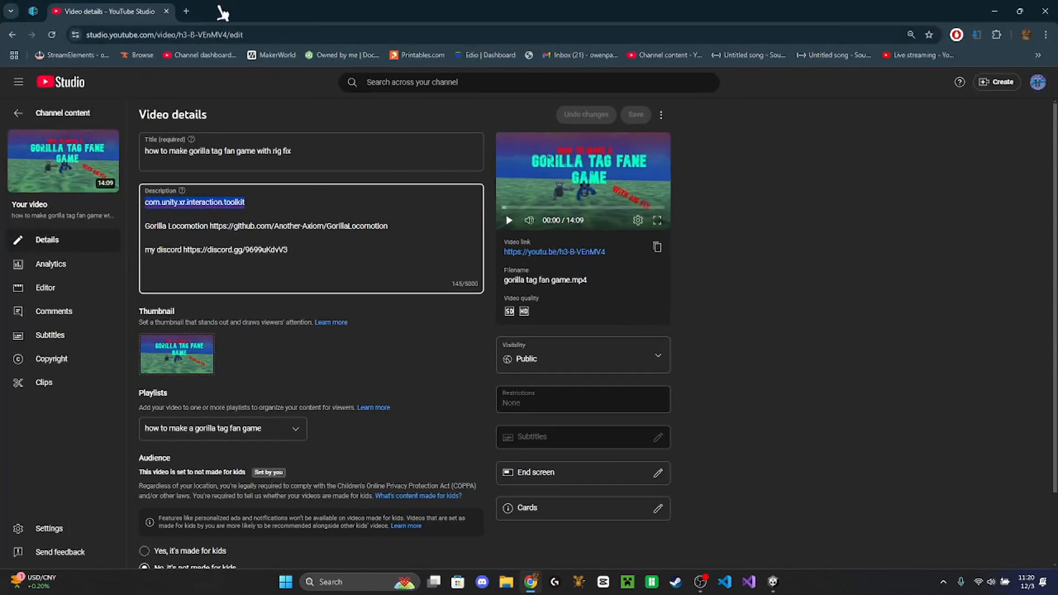
left_click(167, 12)
left_click(53, 11)
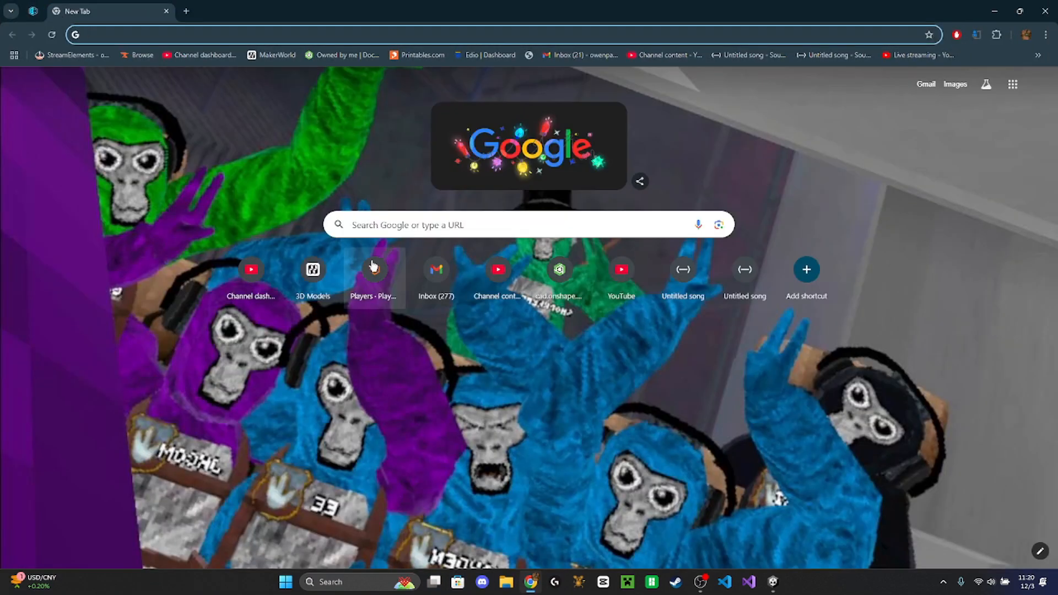
left_click(415, 241)
left_click(417, 235)
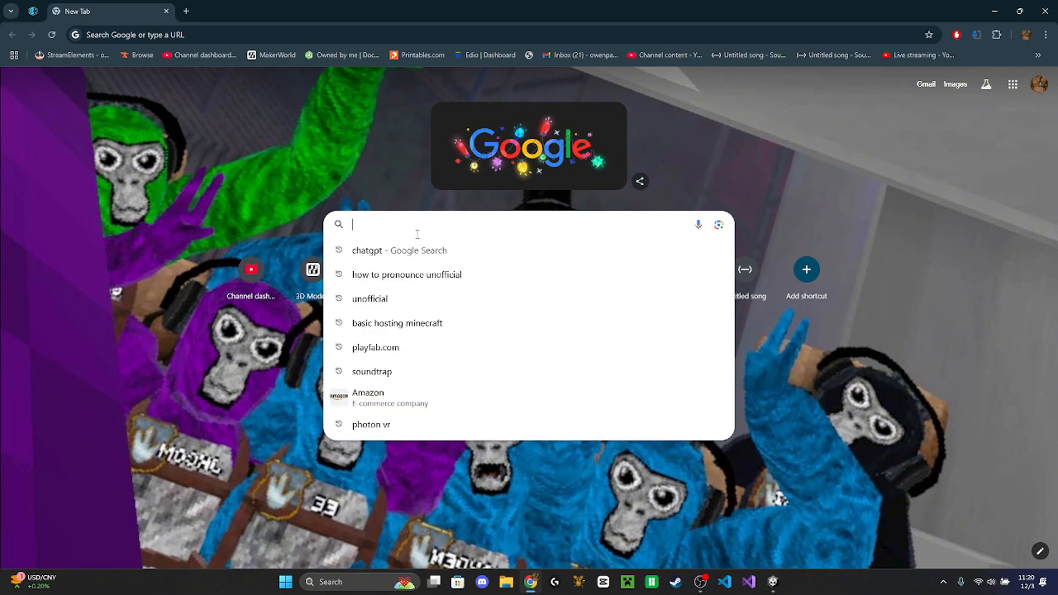
type("un")
key("Return")
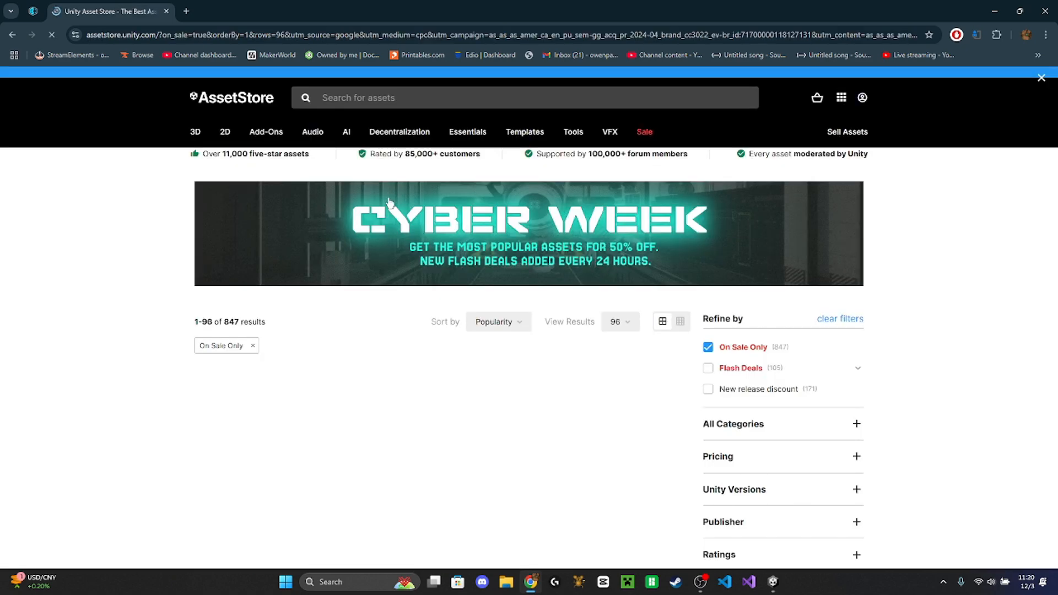
Search the Asset Store for pun 2 and locate the PUN 2 - FREE package
left_click(463, 112)
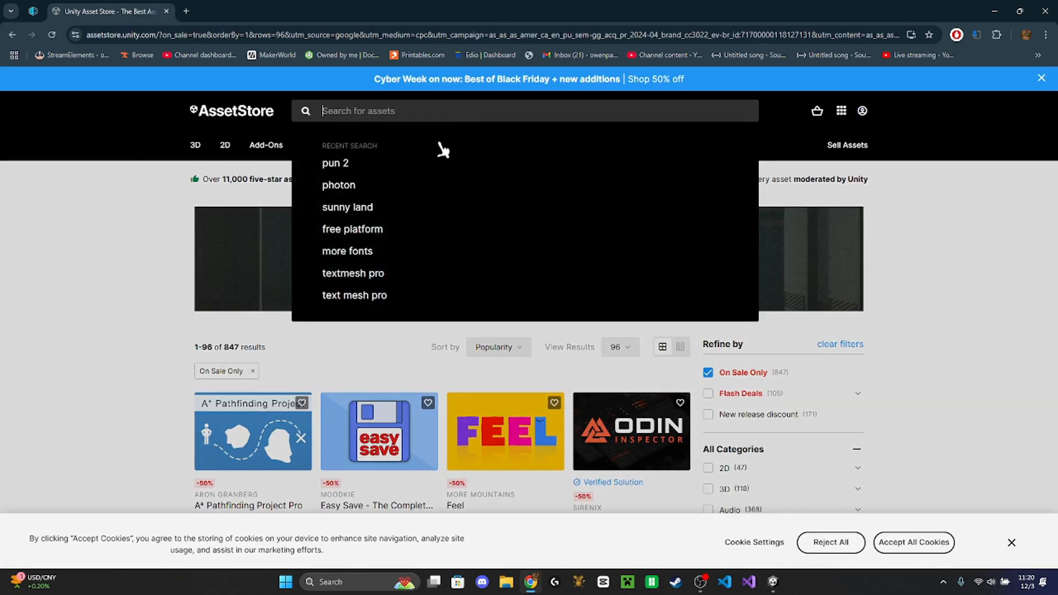
left_click(429, 164)
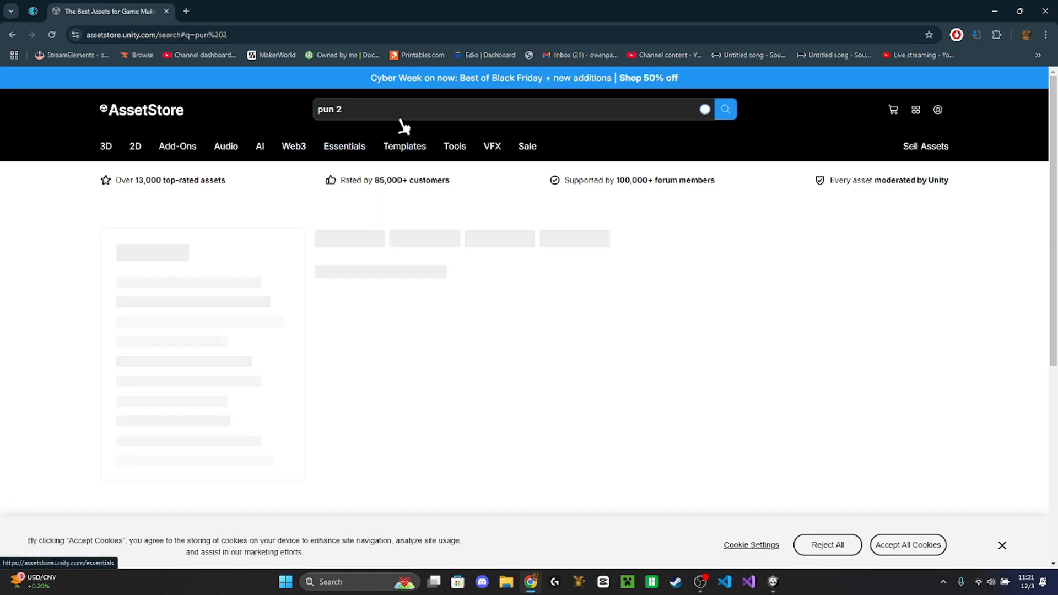
left_click(404, 108)
scroll(529, 416, "down", 4)
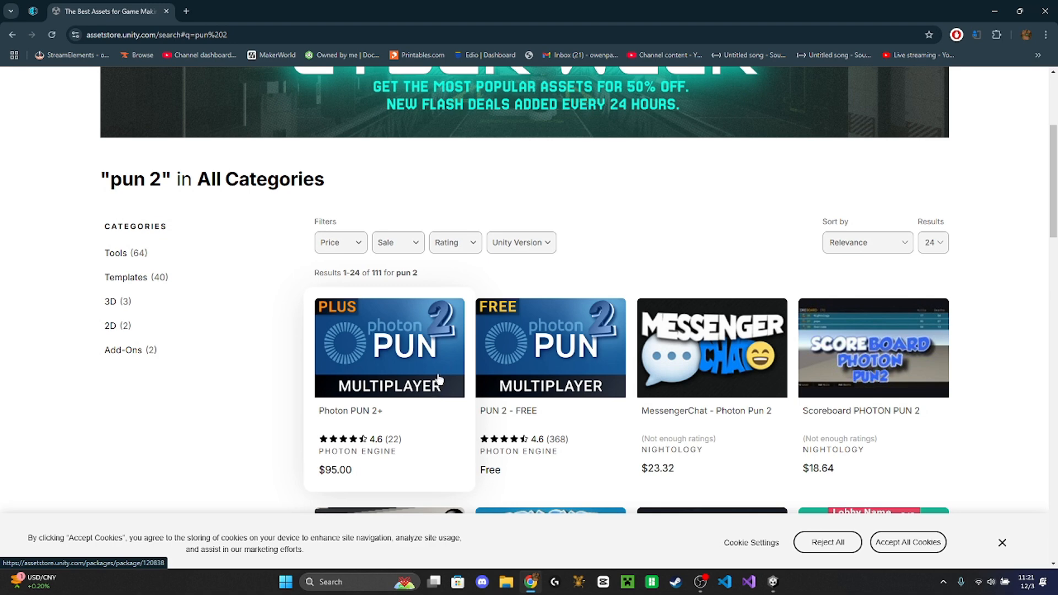
scroll(522, 365, "down", 3)
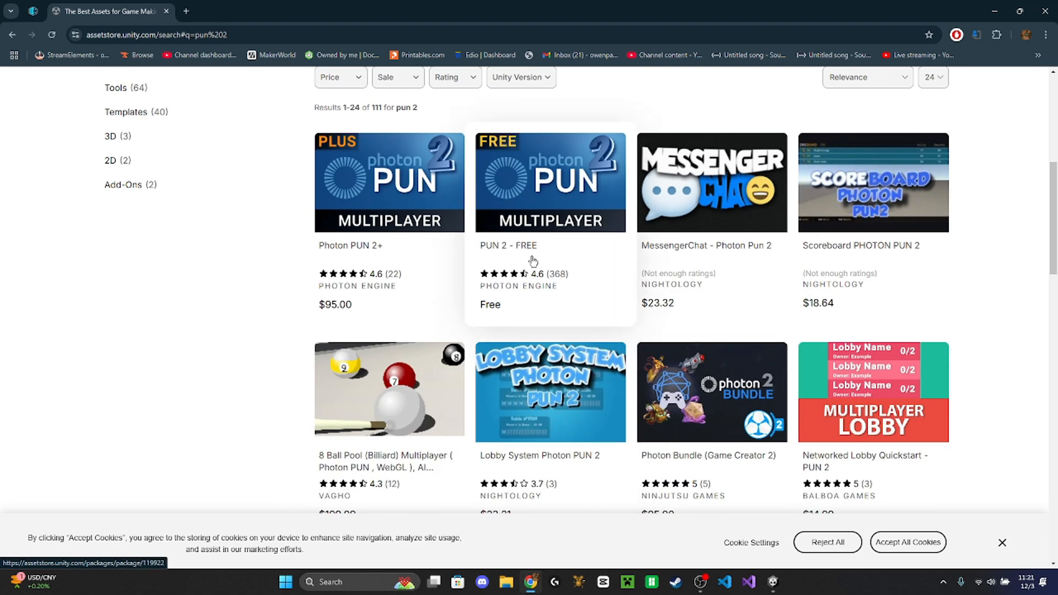
scroll(689, 231, "up", 5)
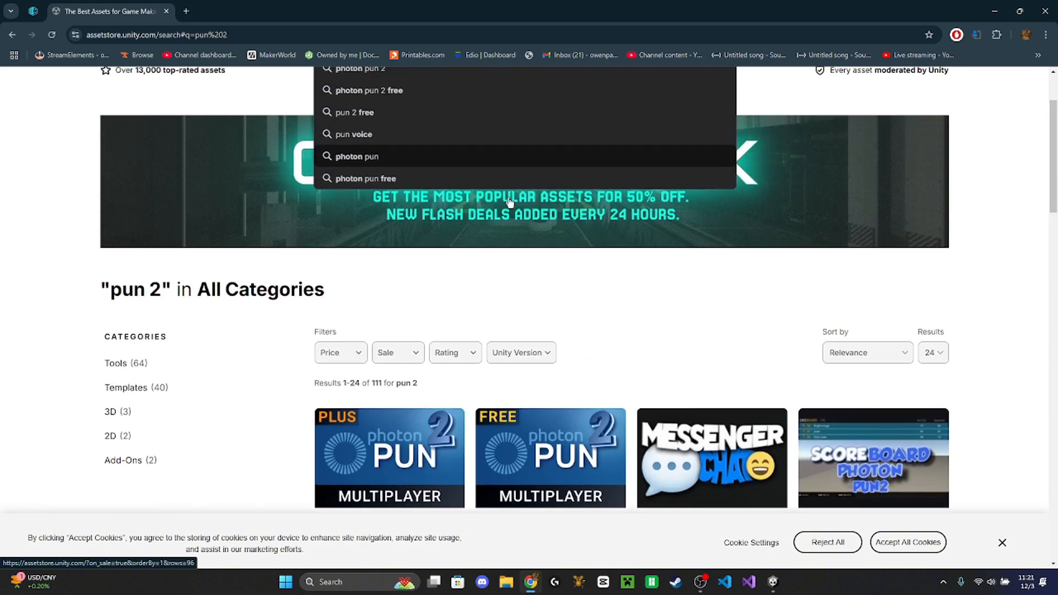
scroll(498, 120, "up", 1)
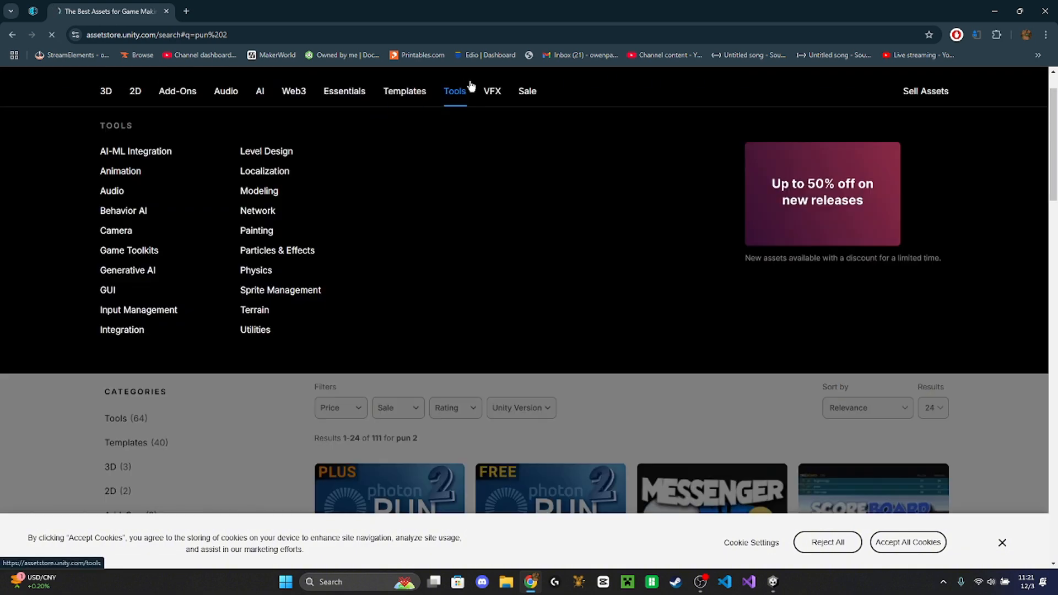
Search the Asset Store for photon and locate the free Photon Voice 2 package
left_click(468, 87)
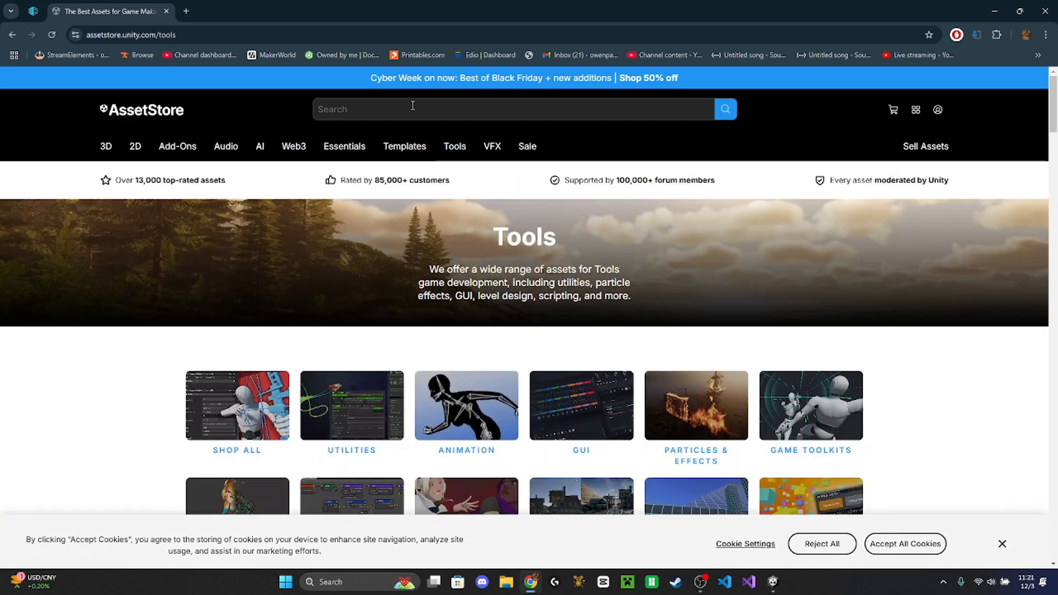
left_click(412, 105)
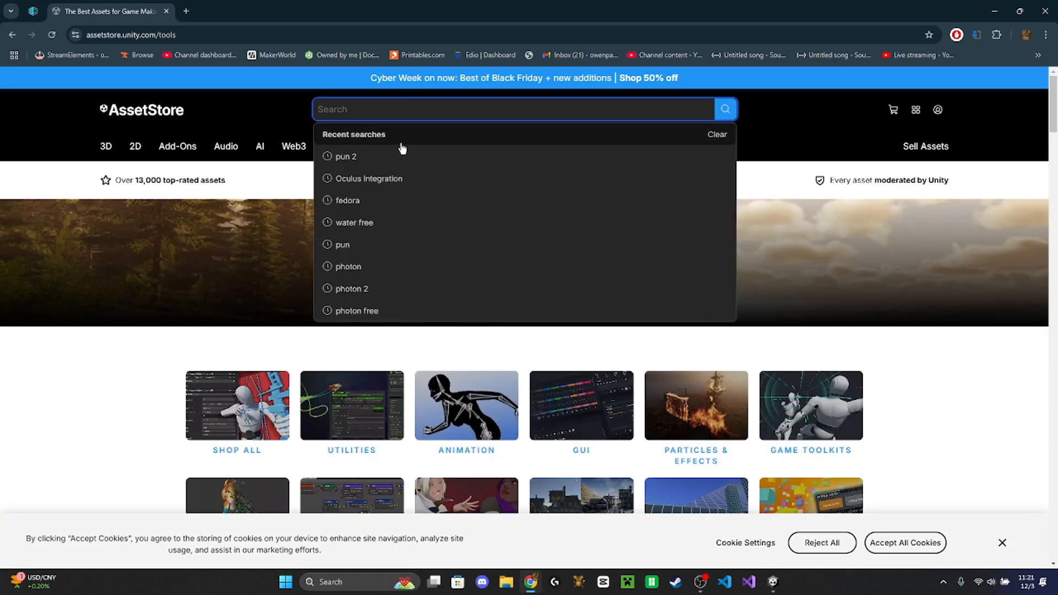
left_click(398, 157)
left_click(395, 108)
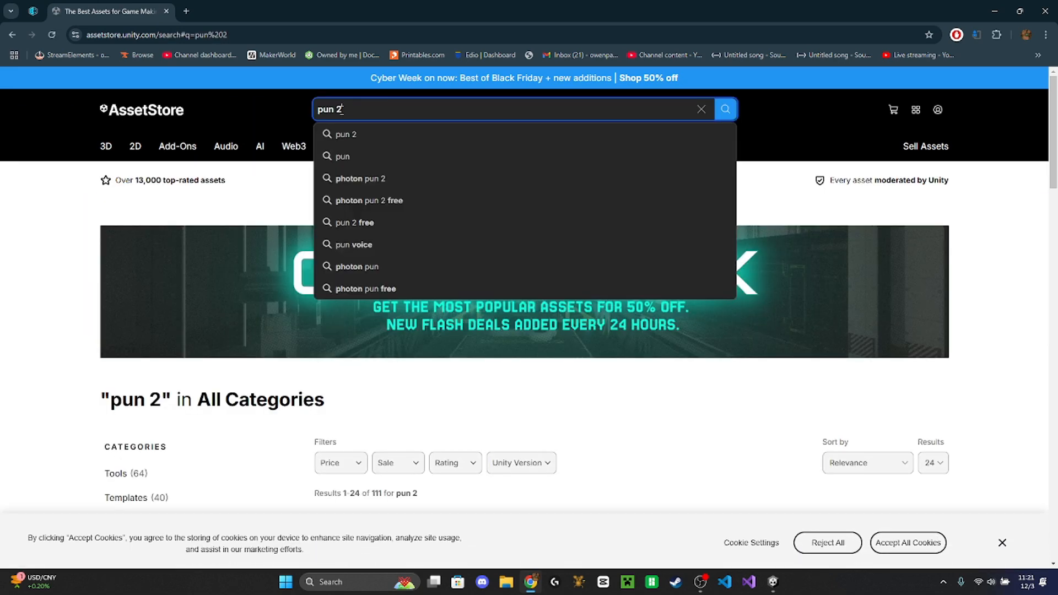
key("BackSpace")
type("photon")
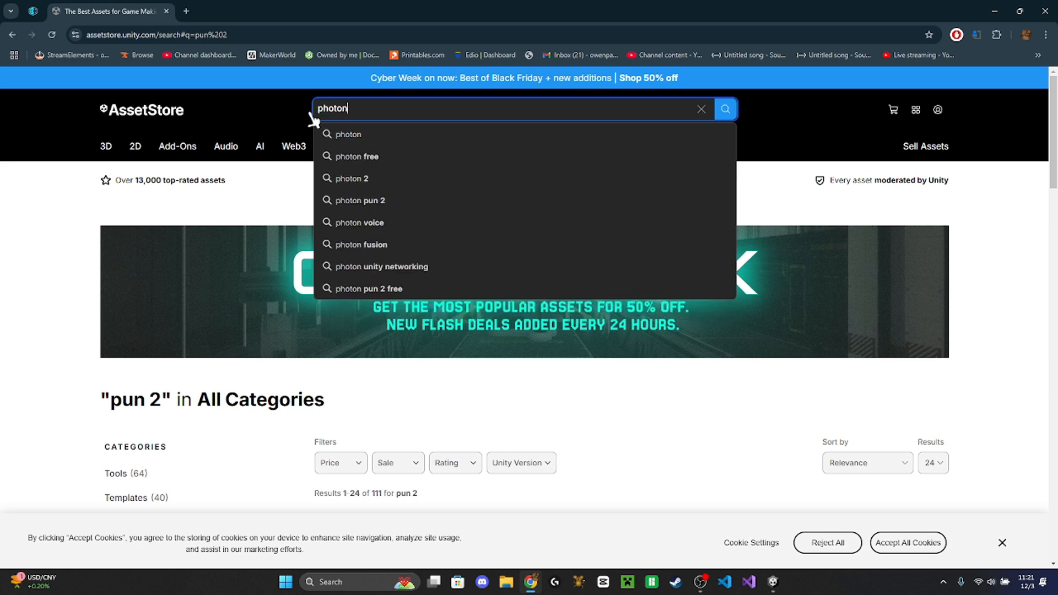
key("Return")
scroll(474, 223, "down", 7)
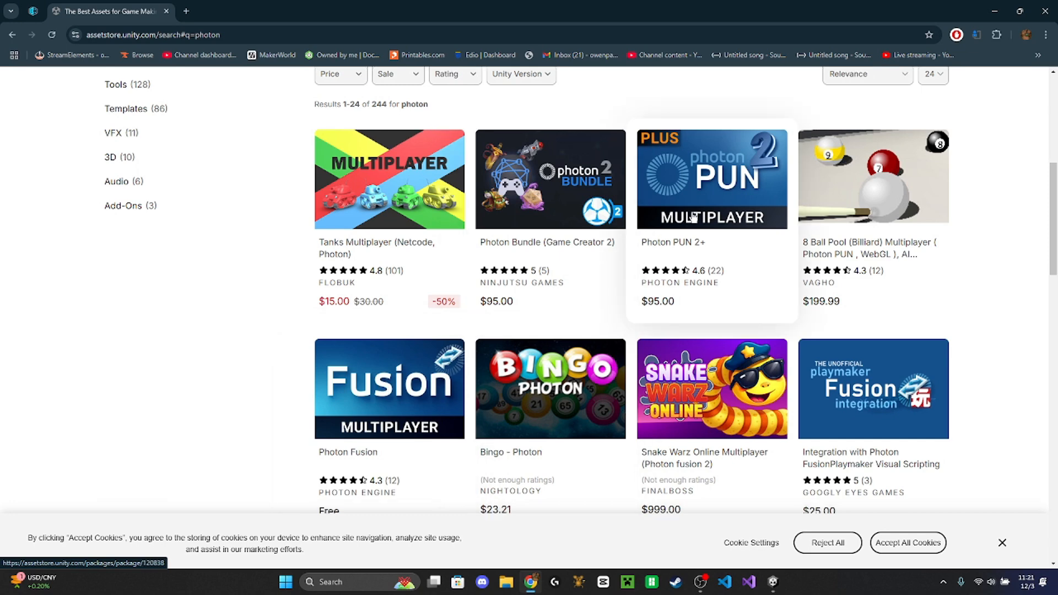
scroll(692, 217, "down", 4)
scroll(866, 406, "down", 2)
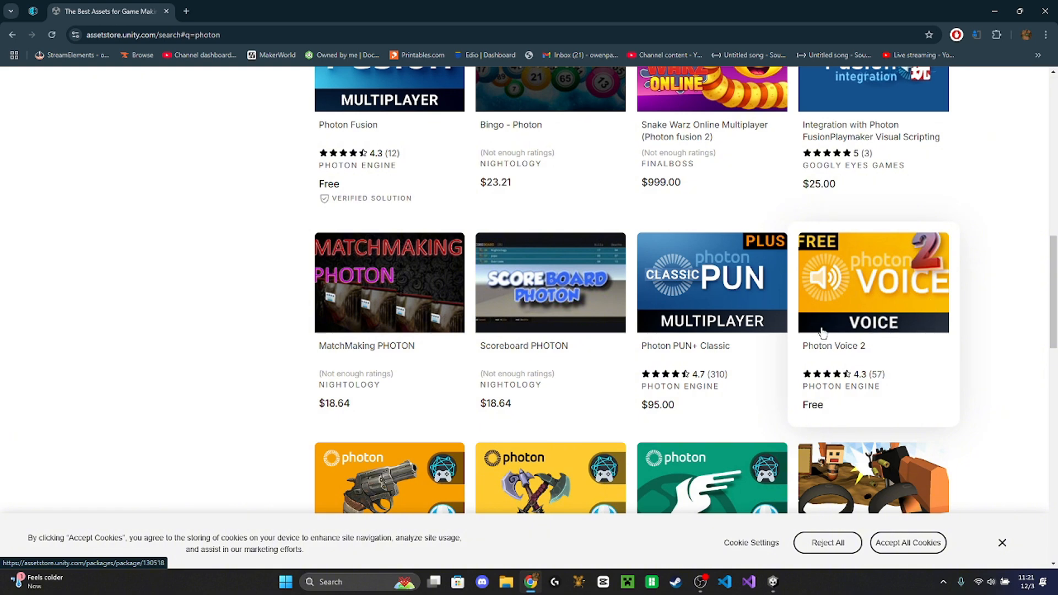
Switch back to Unity and open the Package Manager showing the packages in My Assets
left_click_drag(551, 8, 493, 563)
left_click(487, 489)
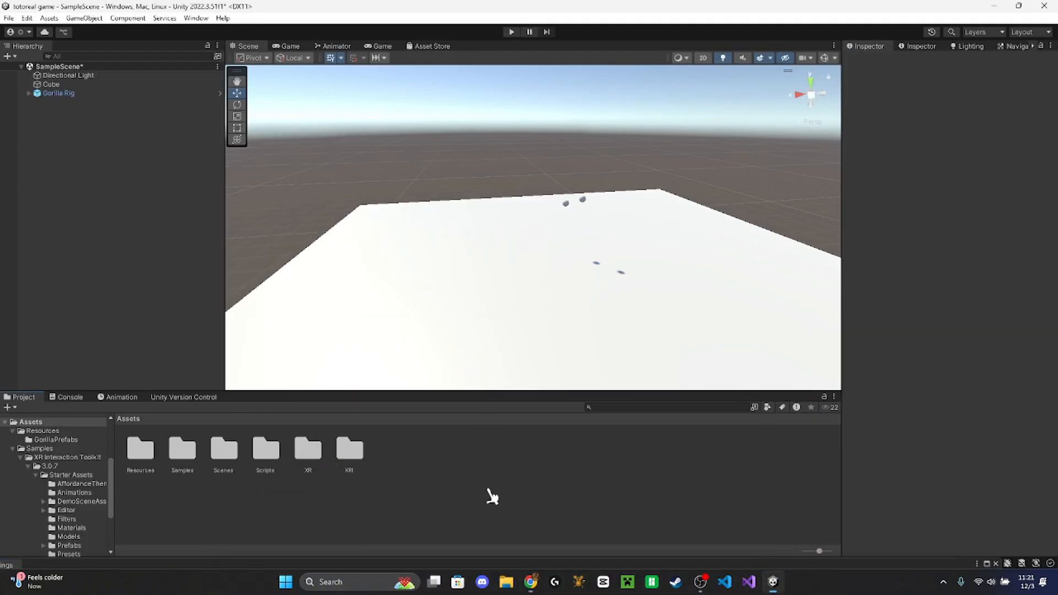
left_click(196, 18)
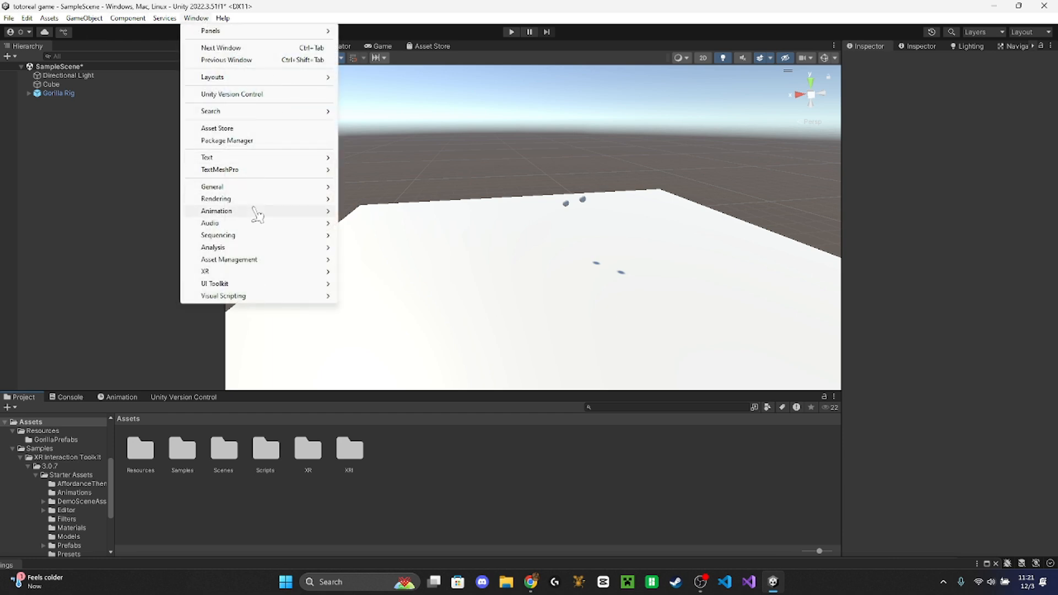
left_click(270, 142)
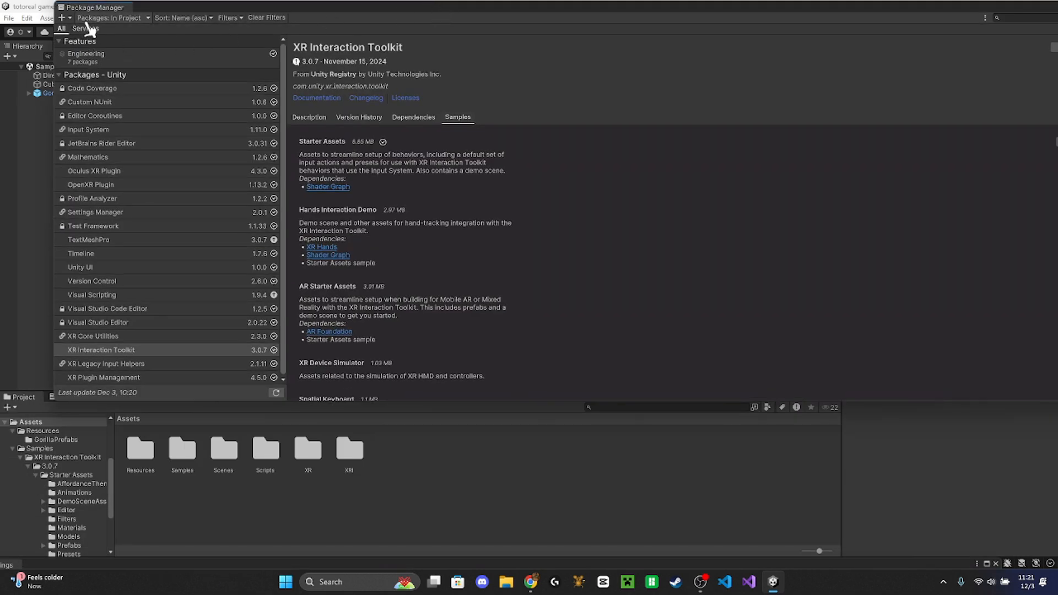
left_click(93, 17)
left_click(124, 60)
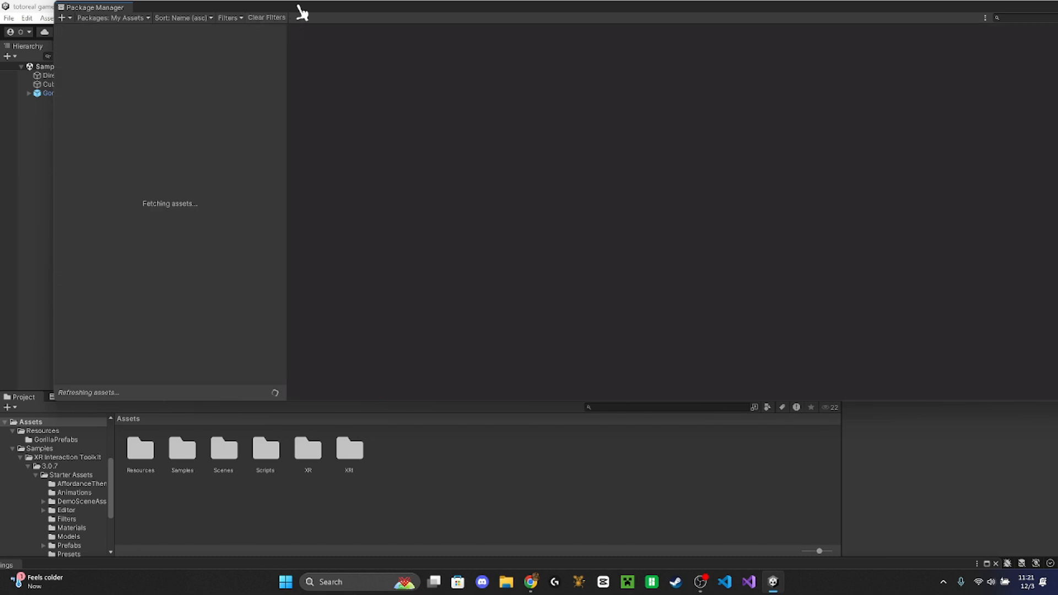
left_click_drag(297, 6, 249, 17)
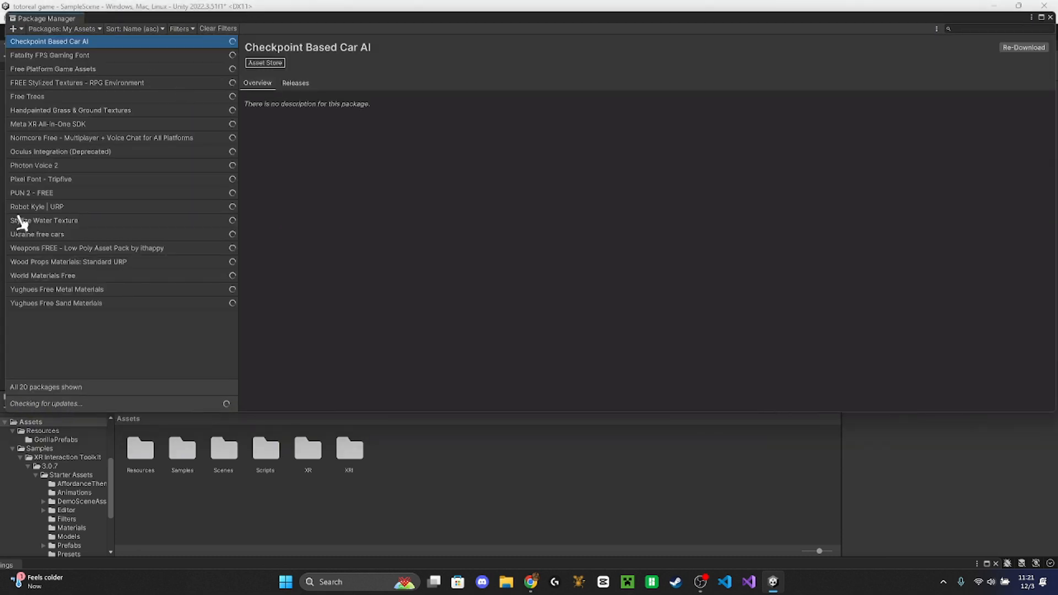
Review the package details of PUN 2 - FREE, including its releases, and of Photon Voice 2
left_click(74, 167)
left_click(67, 193)
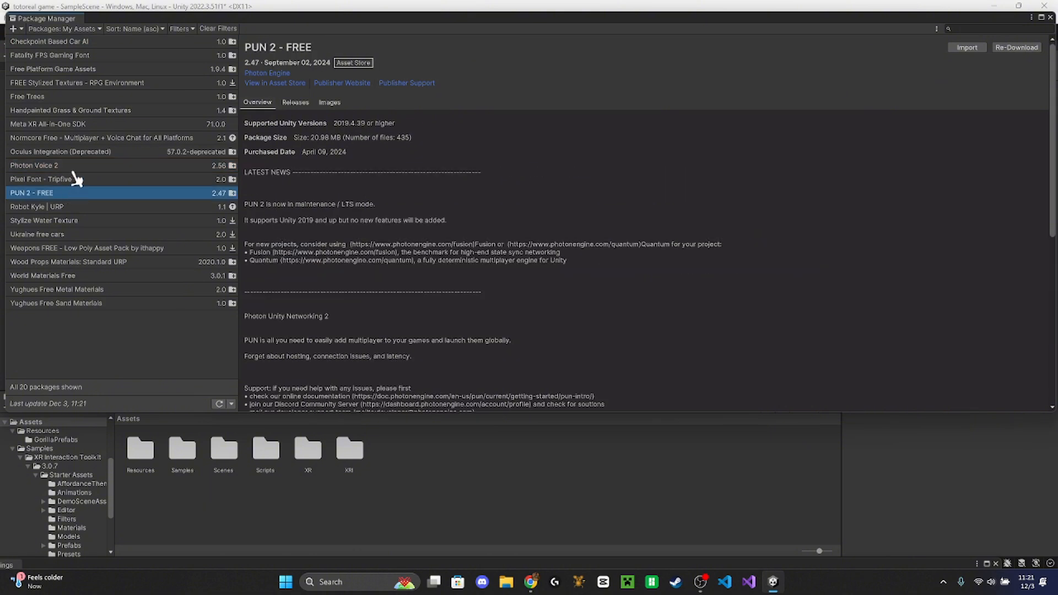
left_click(328, 104)
left_click(295, 104)
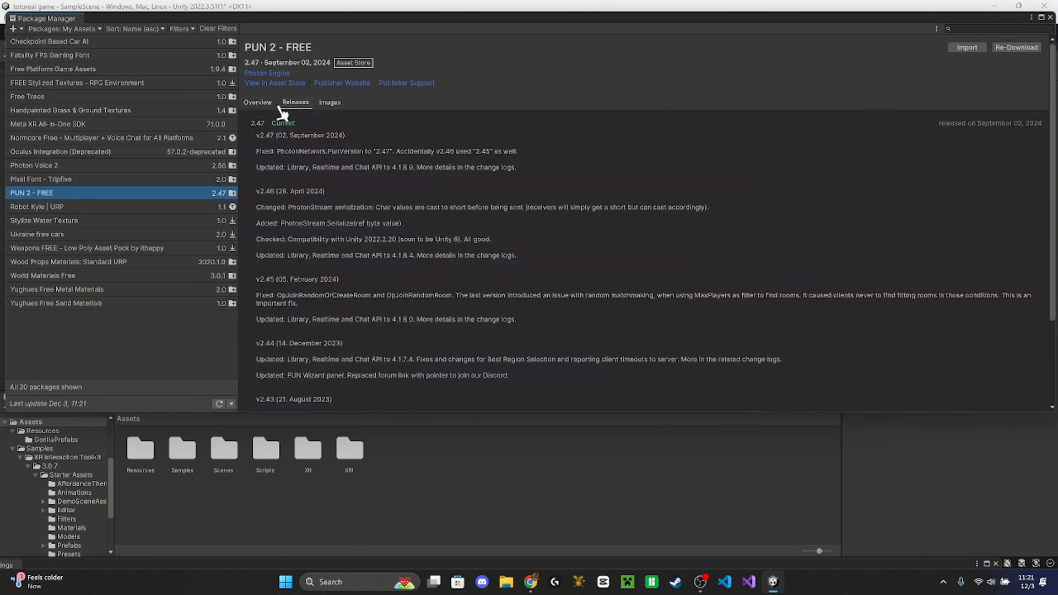
left_click(271, 104)
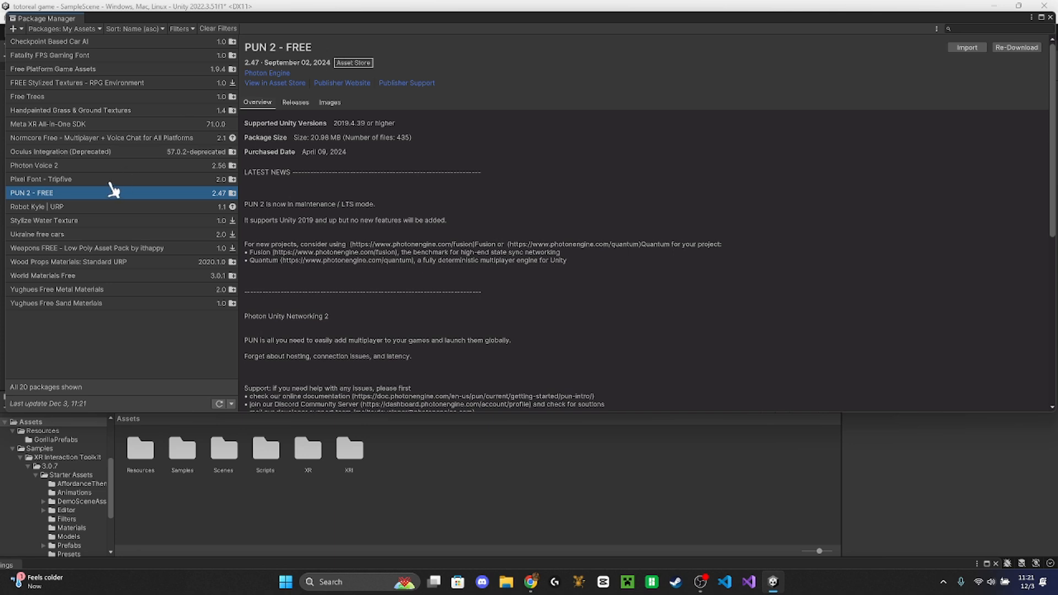
left_click(119, 166)
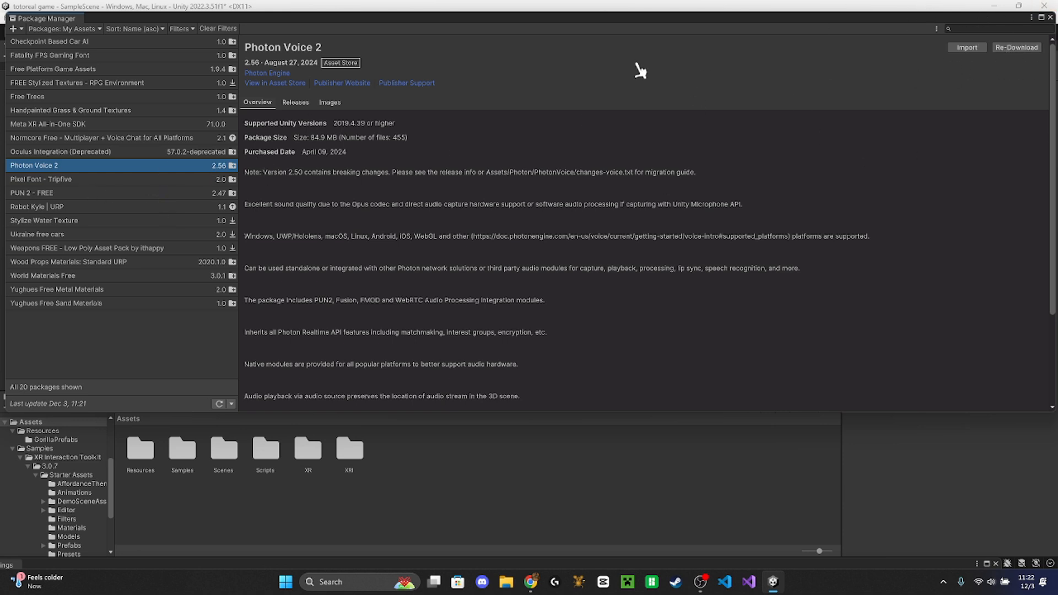
Import the PUN 2 - FREE package with all its files into the project
left_click(124, 194)
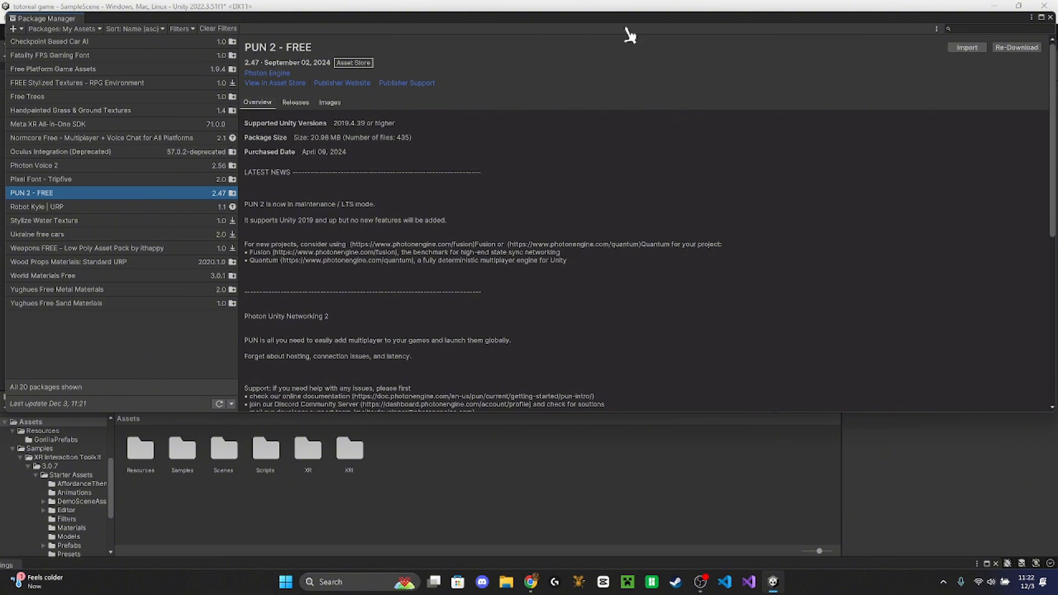
left_click(967, 47)
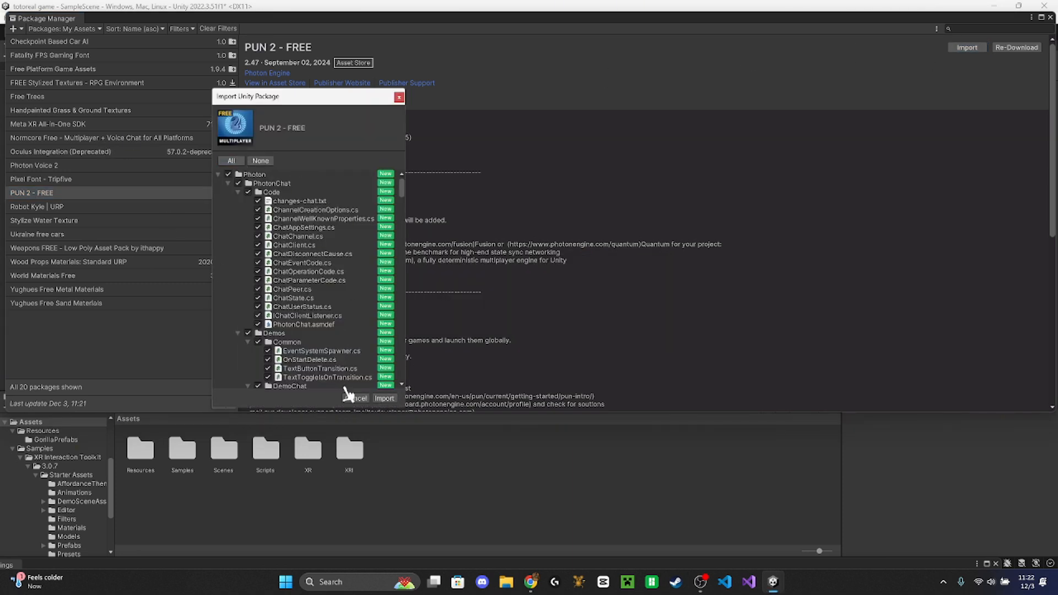
left_click(384, 397)
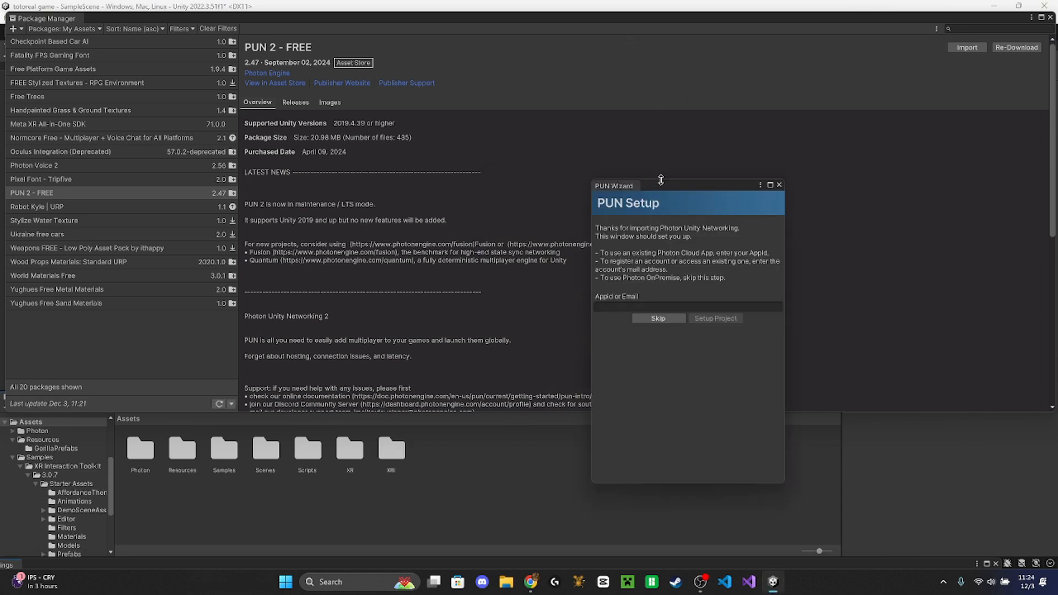
Move the PUN Wizard window aside and import the Photon Voice 2 package with its preselected files
left_click_drag(665, 186, 586, 222)
left_click(722, 184)
left_click(145, 166)
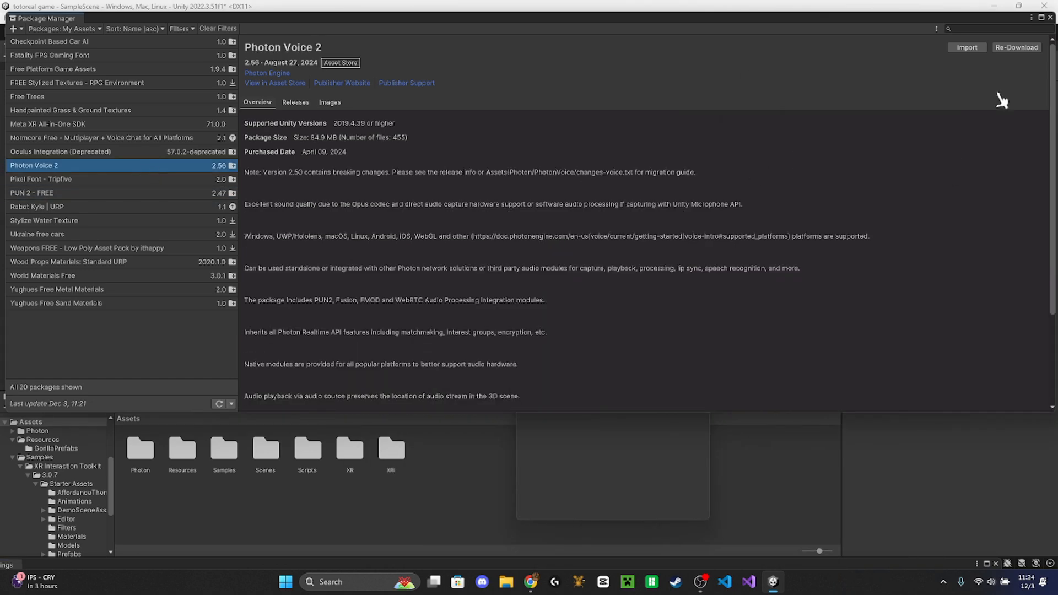
left_click(961, 50)
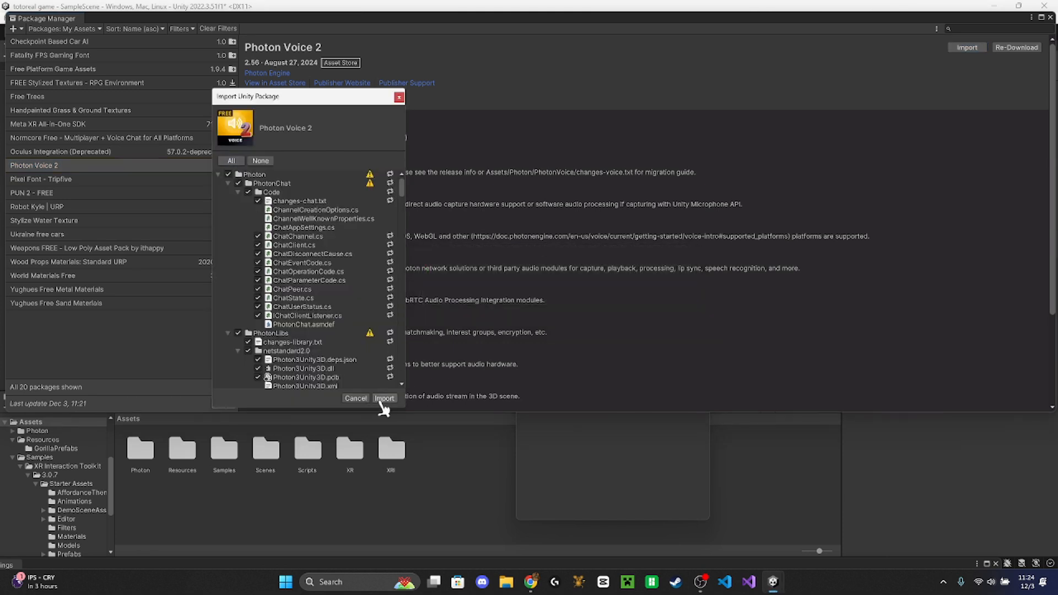
left_click(384, 399)
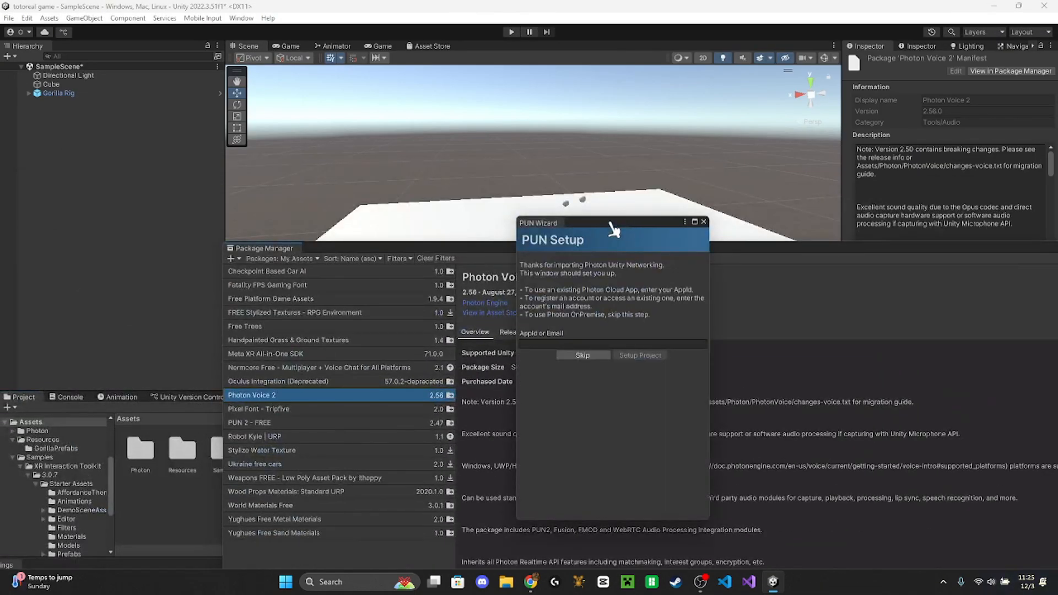
Switch to Chrome, replace the asset store page with a new tab, and search for "photon multiplayer" to open the Photon Engine website
left_click(525, 574)
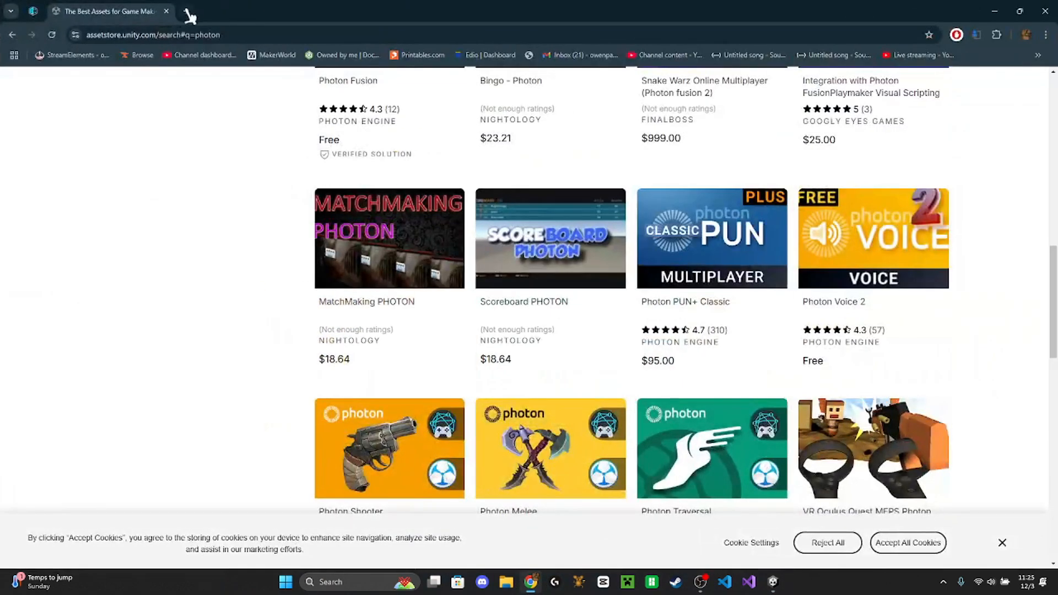
left_click(184, 13)
left_click(167, 11)
left_click(413, 234)
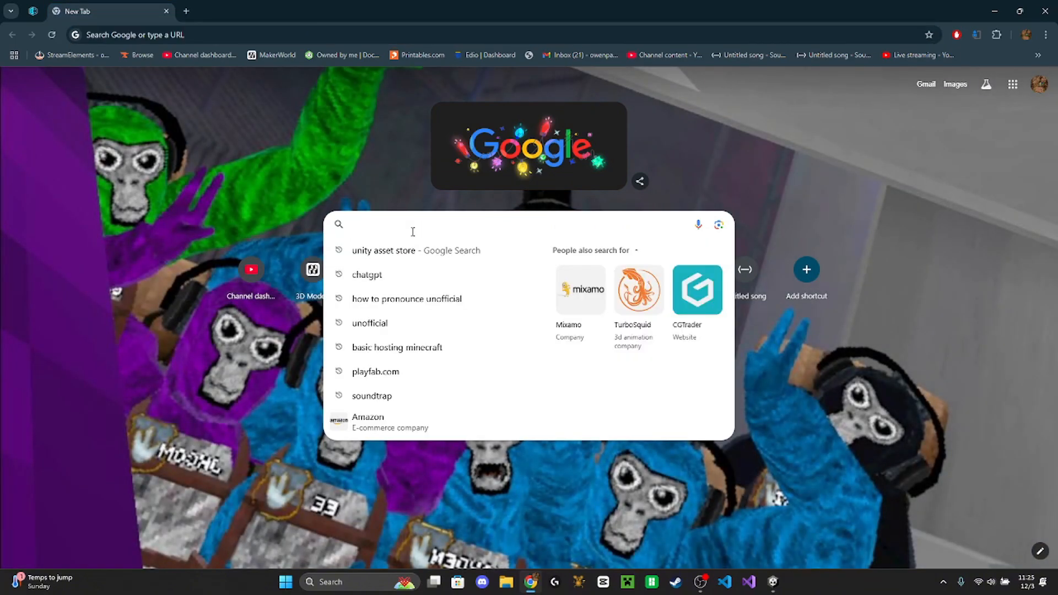
type("photo")
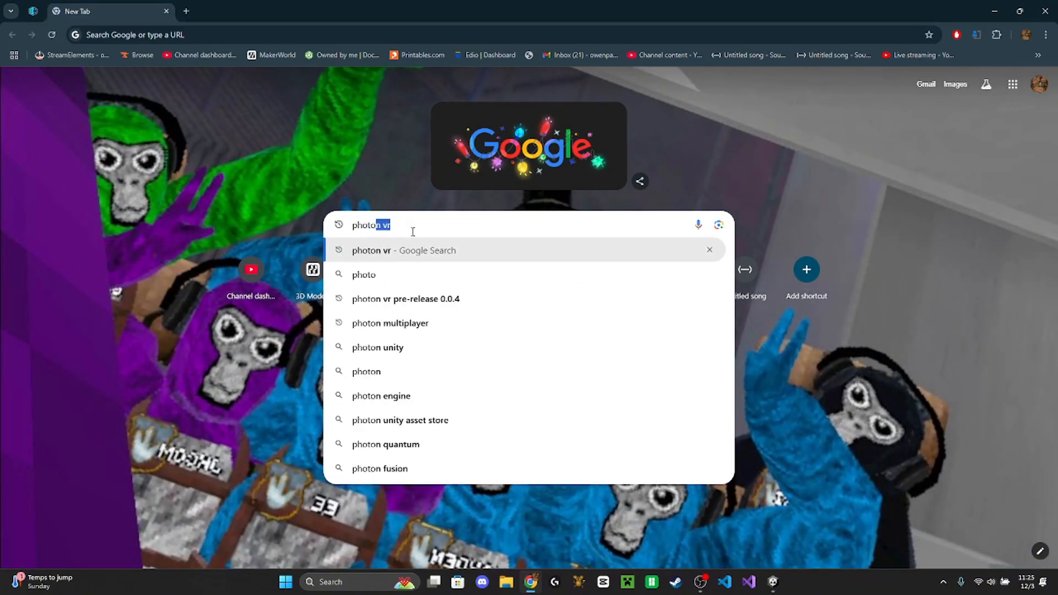
type("nmat")
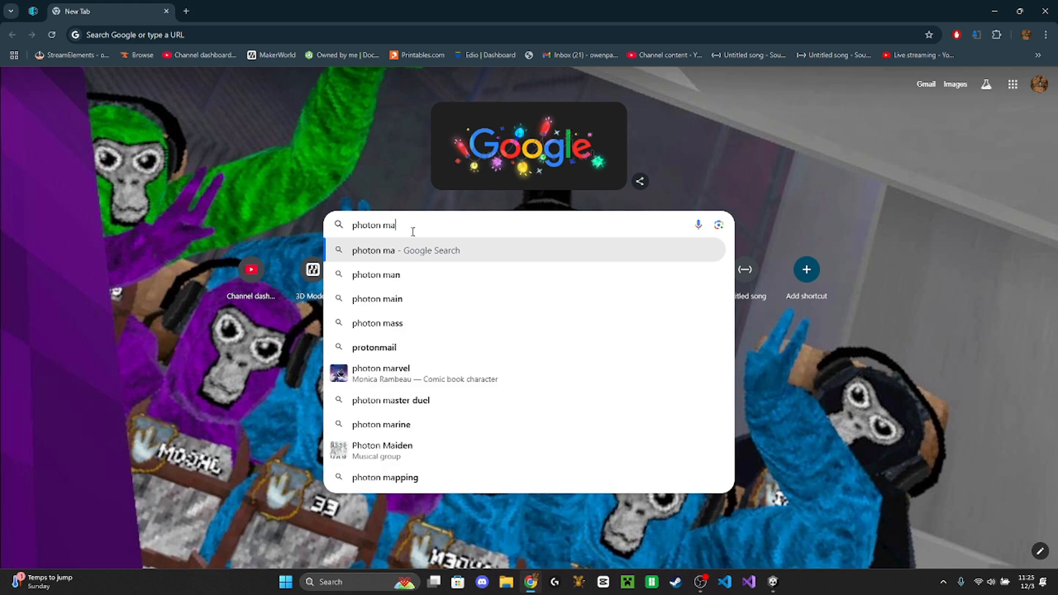
key("BackSpace")
key("BackSpace")
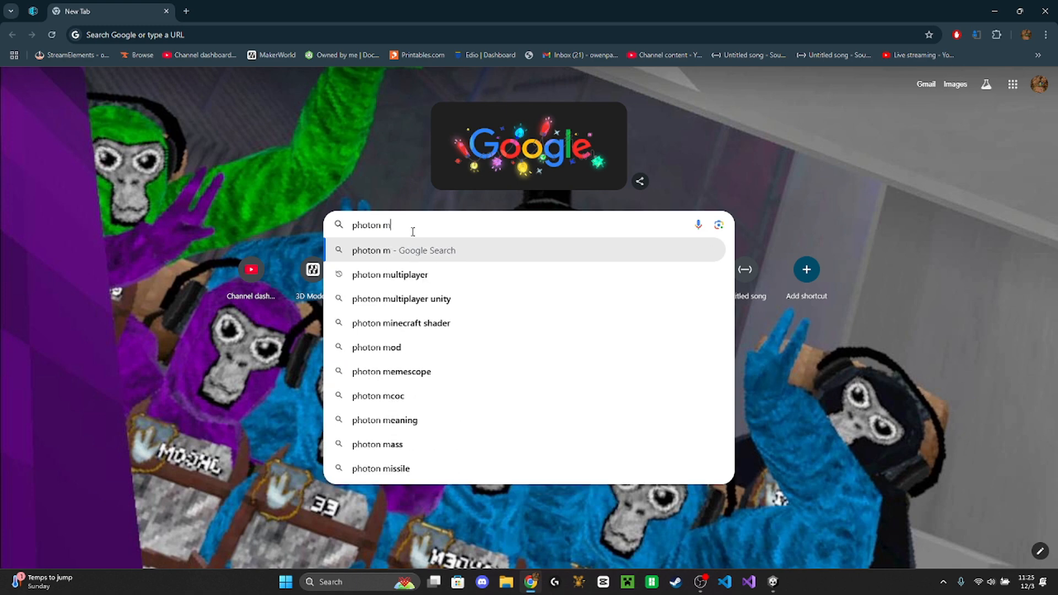
left_click(485, 274)
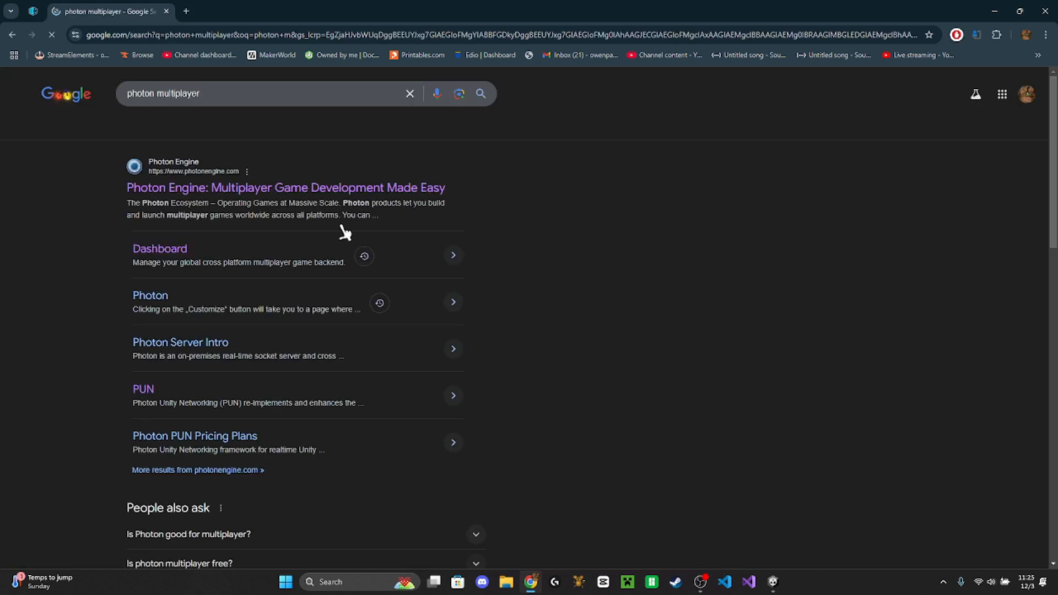
left_click(274, 187)
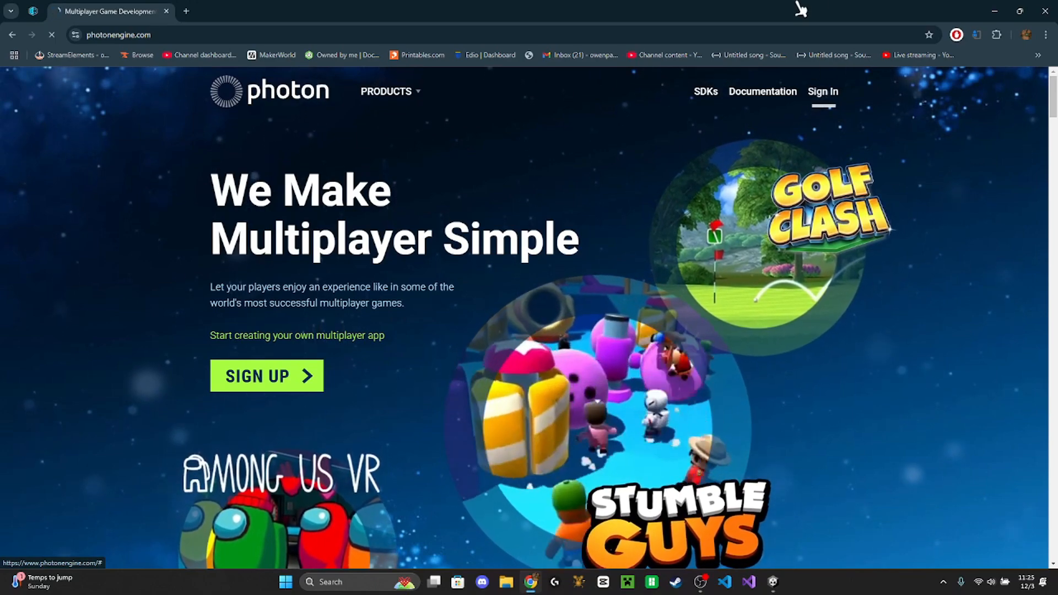
Open the Photon dashboard and look through the existing Photon Cloud apps
left_click_drag(796, 7, 494, 456)
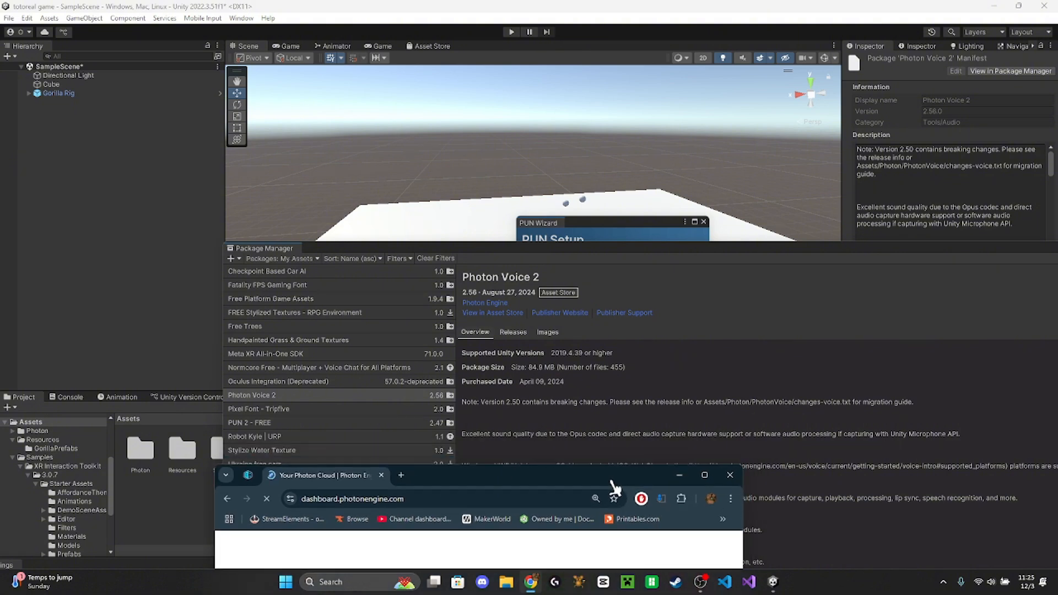
left_click_drag(621, 463, 625, 2)
scroll(664, 289, "down", 3)
scroll(541, 271, "down", 4)
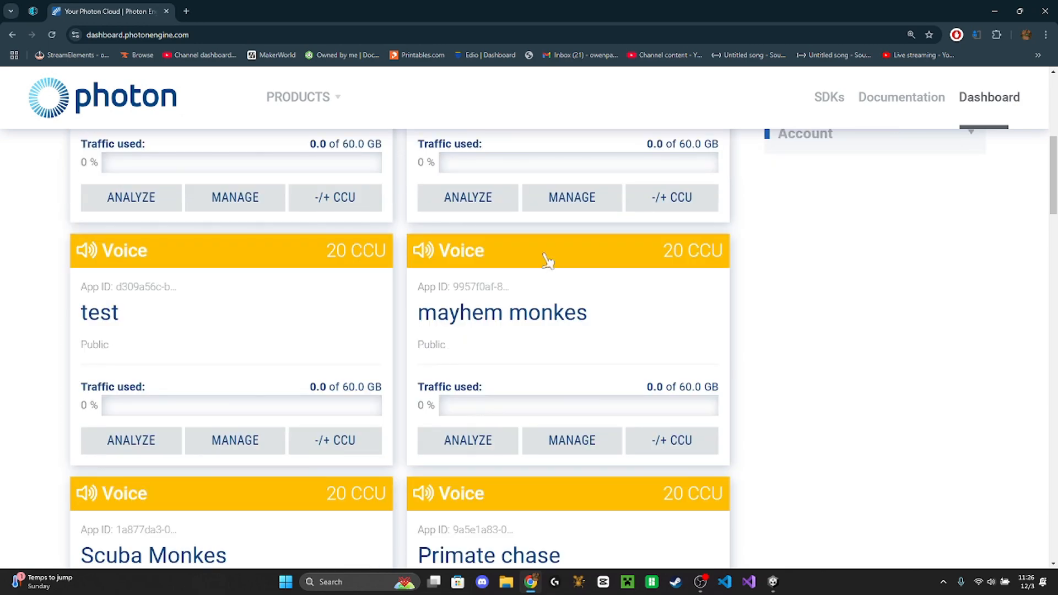
scroll(546, 264, "up", 7)
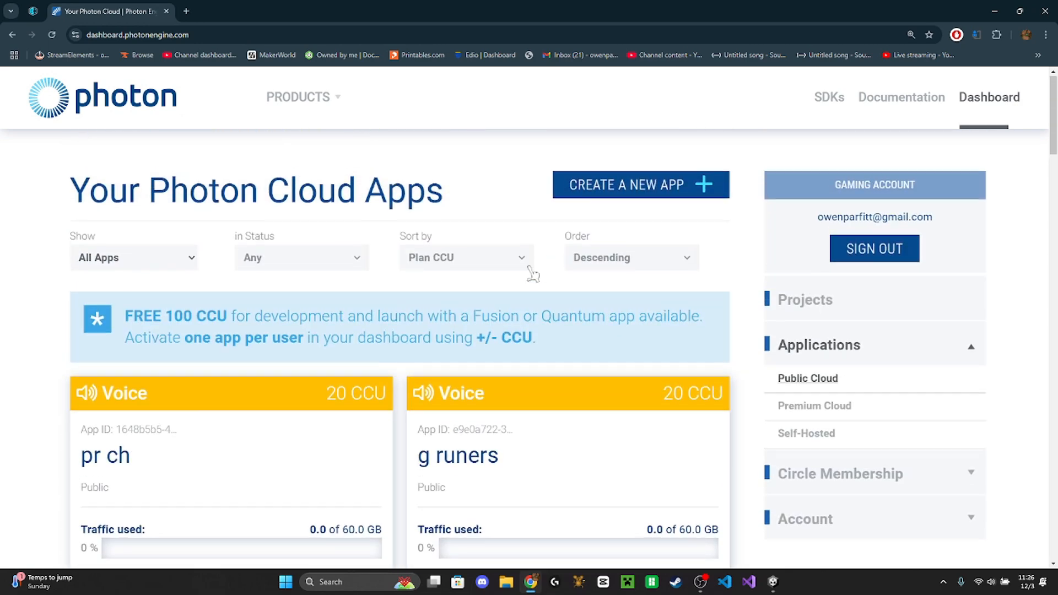
Create a new Multiplayer Game app with the Pun SDK and the application name "totorel game"
left_click(691, 177)
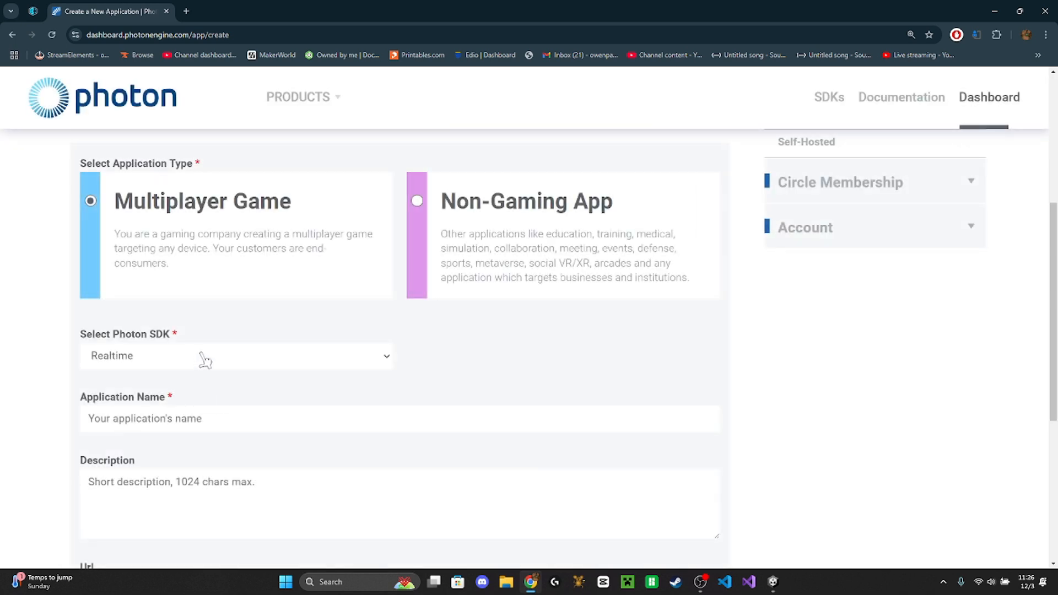
left_click(204, 360)
left_click(203, 412)
left_click(325, 420)
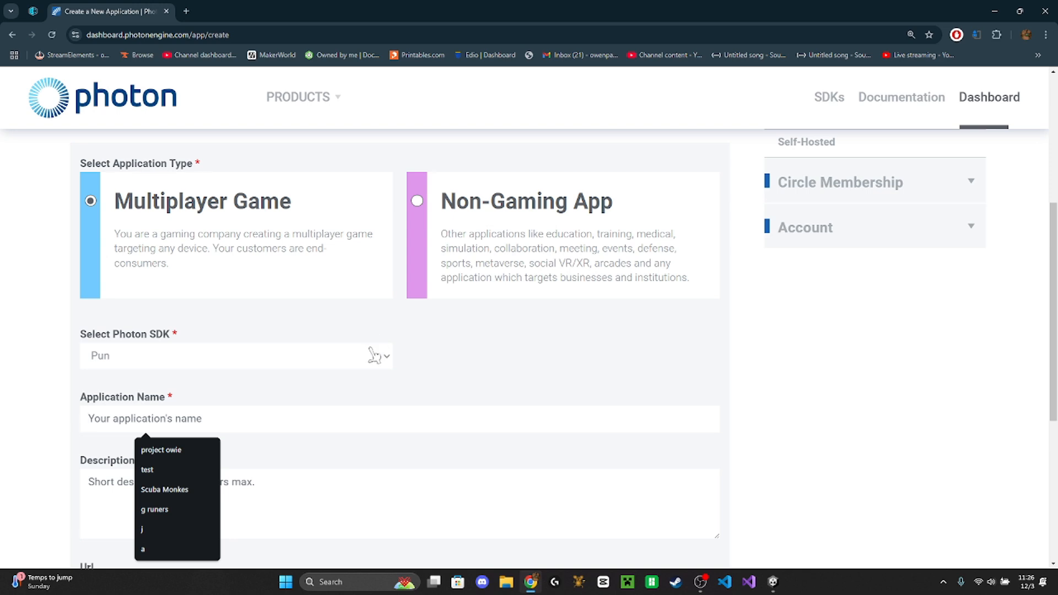
type("totorel game")
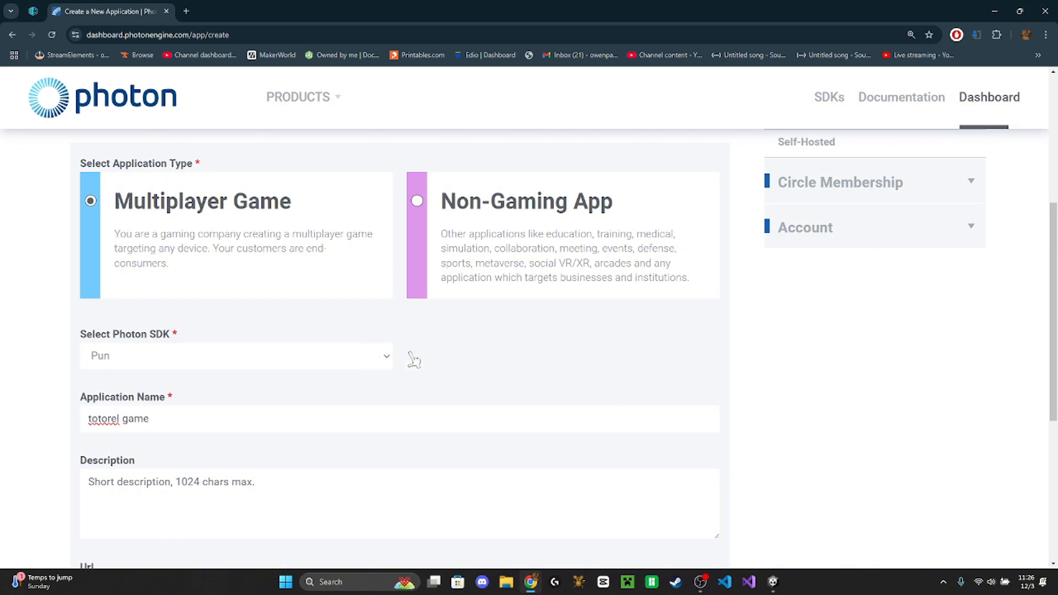
scroll(413, 359, "up", 3)
scroll(322, 492, "down", 4)
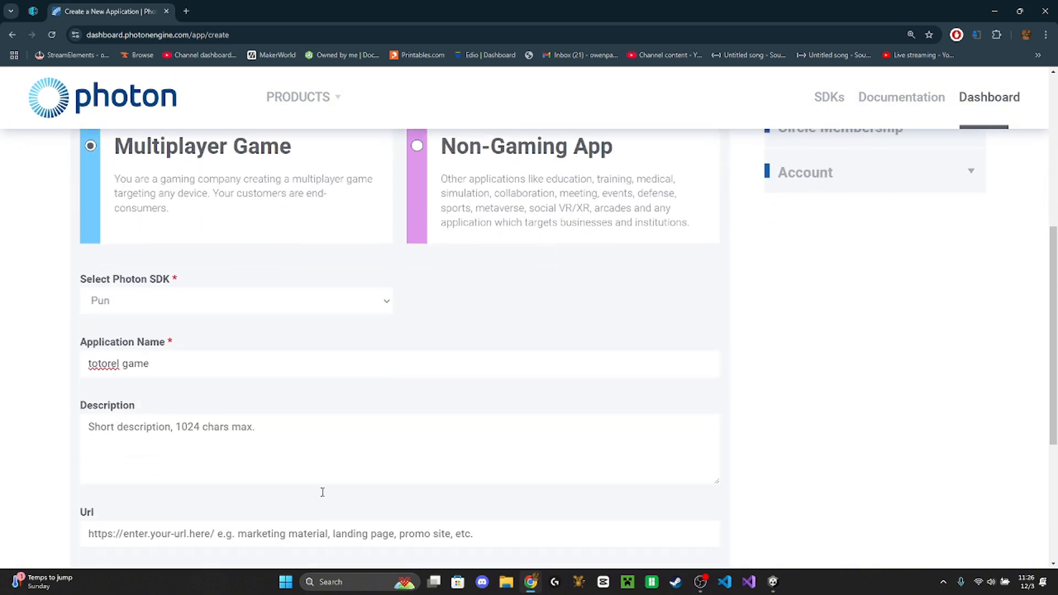
scroll(669, 380, "up", 5)
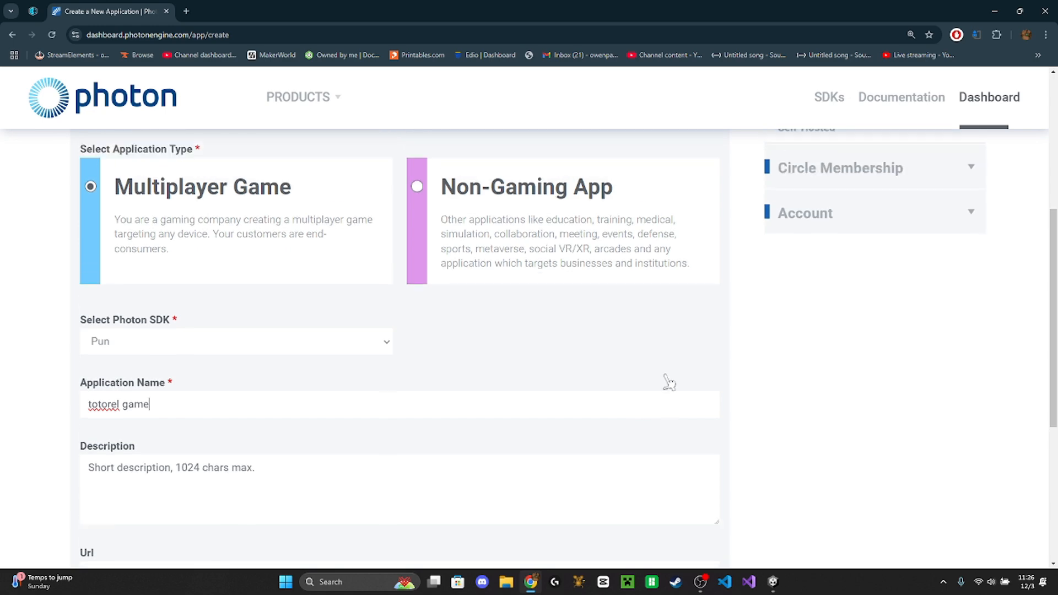
scroll(515, 364, "down", 7)
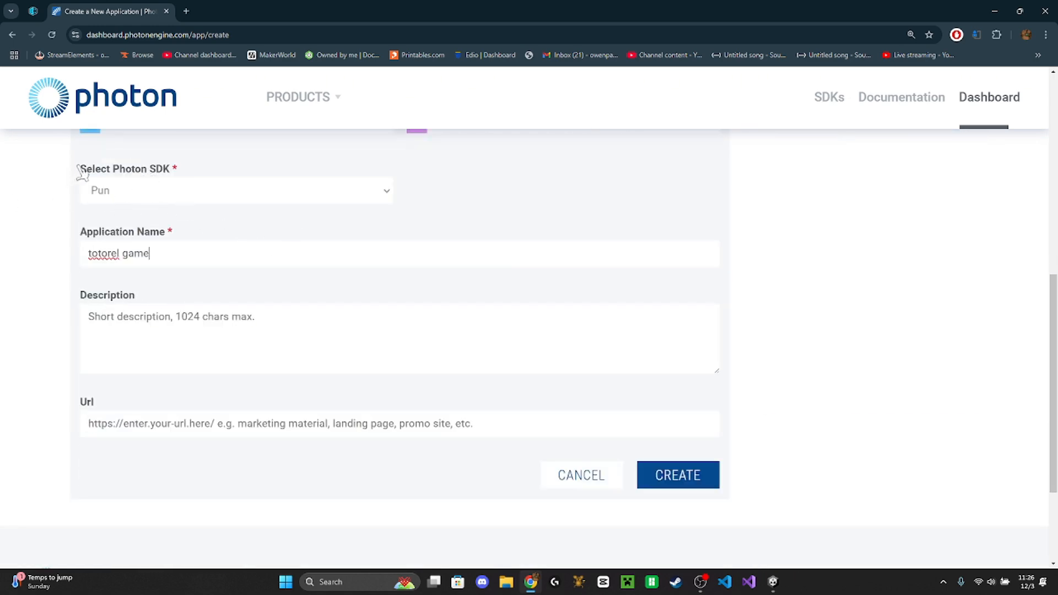
left_click(692, 468)
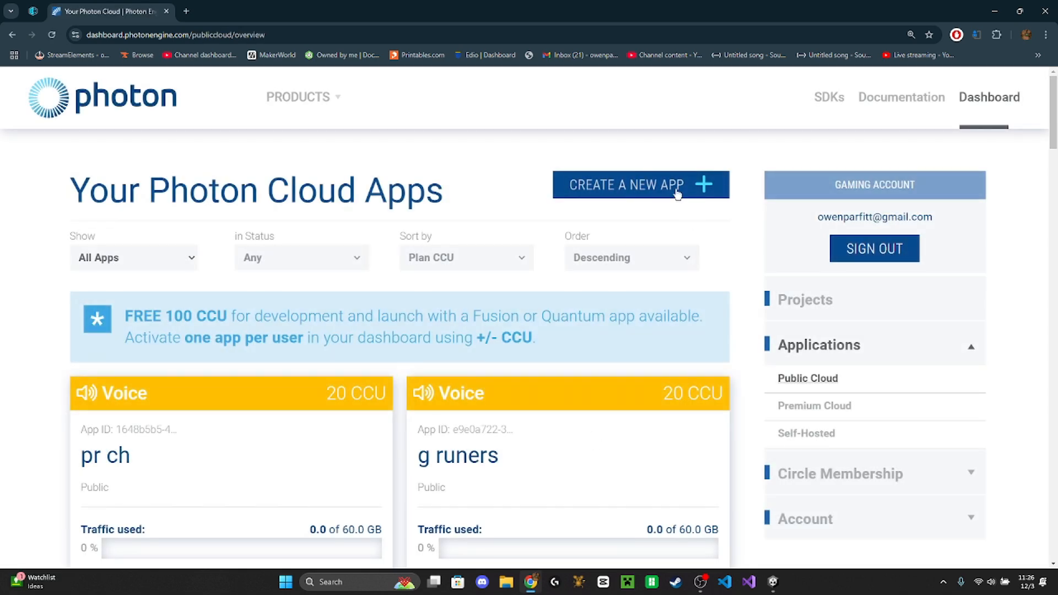
Create a second Multiplayer Game app named "totorel game" with the Voice SDK
left_click(678, 188)
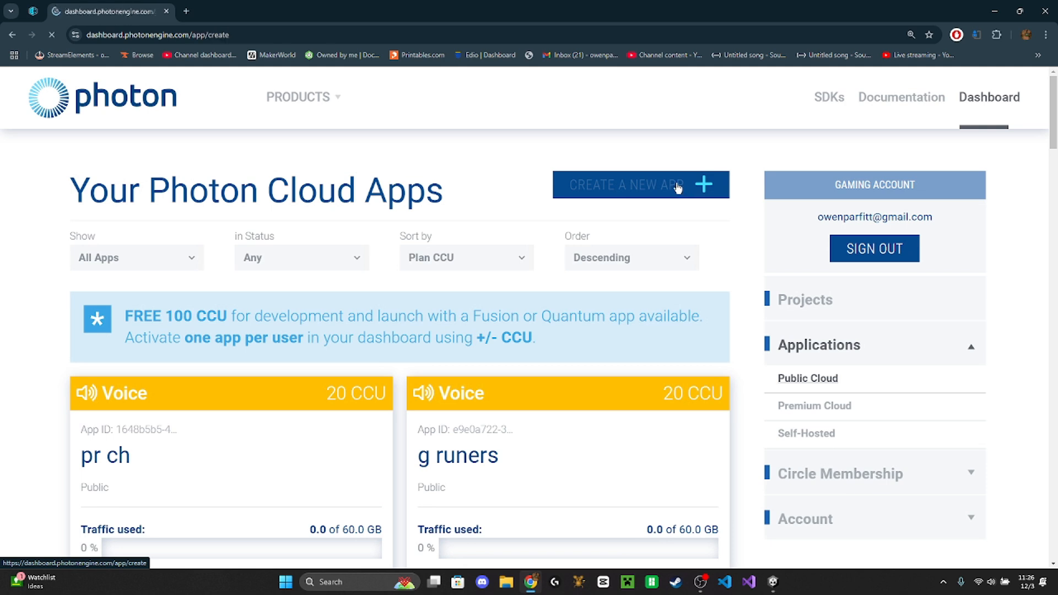
left_click(172, 428)
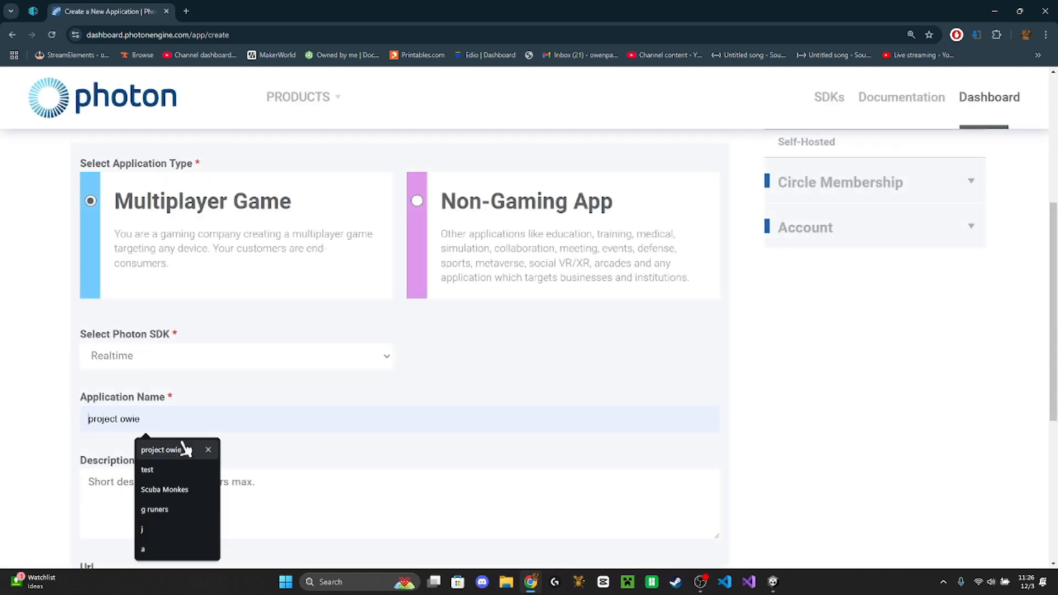
type("totorel game")
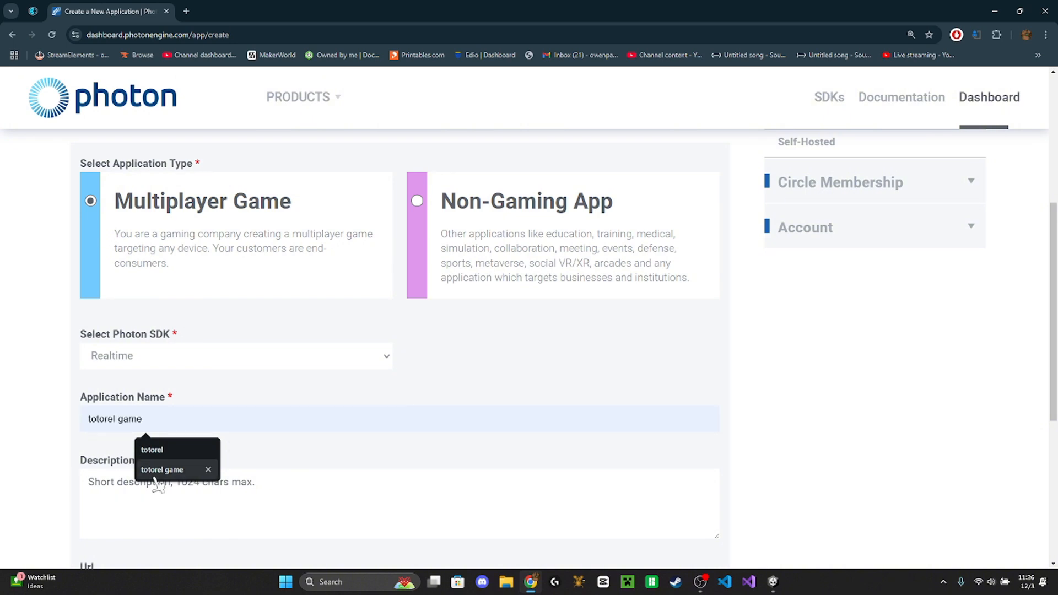
left_click(160, 470)
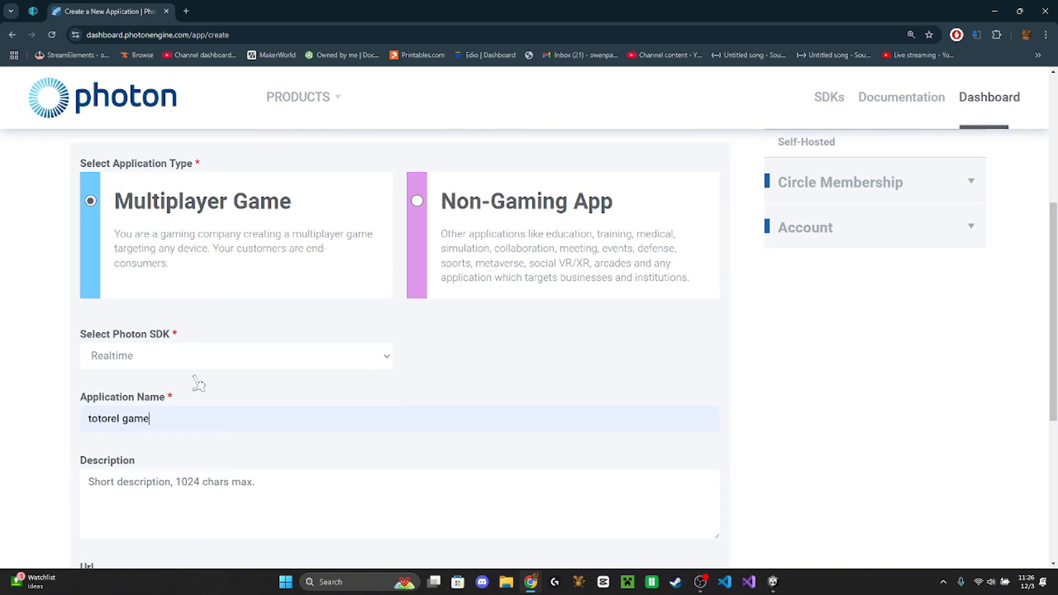
left_click(200, 358)
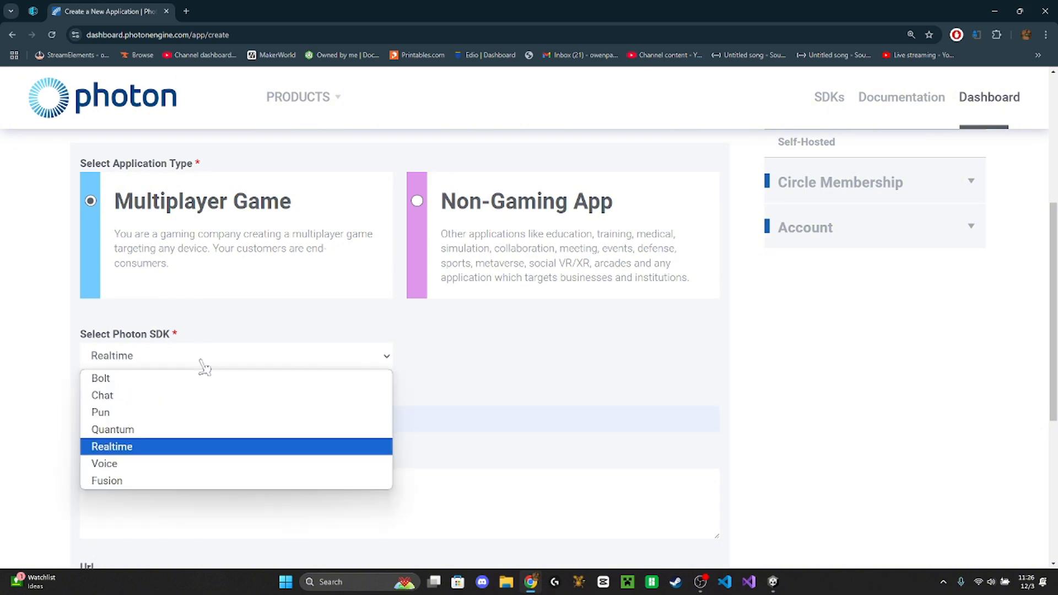
left_click(156, 463)
scroll(650, 439, "down", 2)
scroll(649, 439, "down", 2)
left_click(704, 419)
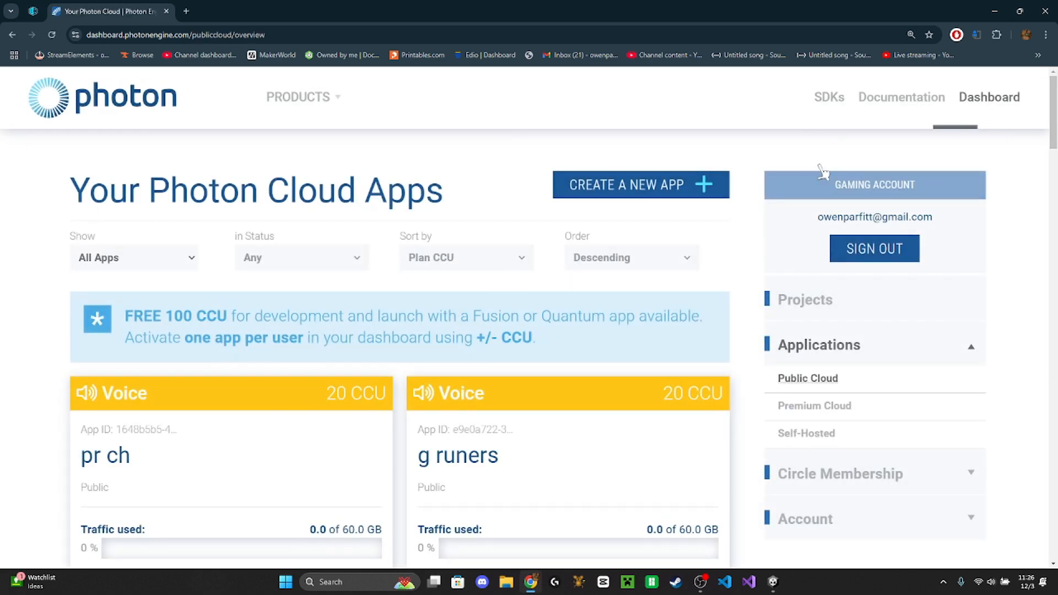
Find the Pun app "totorel game" in the list of cloud apps and reveal its full App ID
scroll(534, 307, "down", 5)
scroll(551, 281, "down", 10)
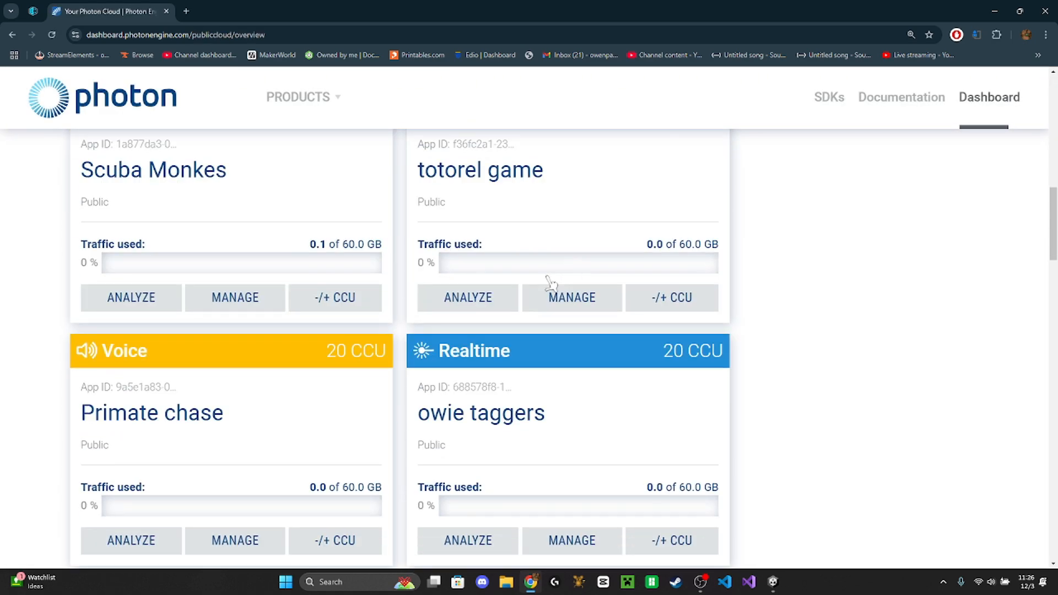
scroll(556, 259, "down", 6)
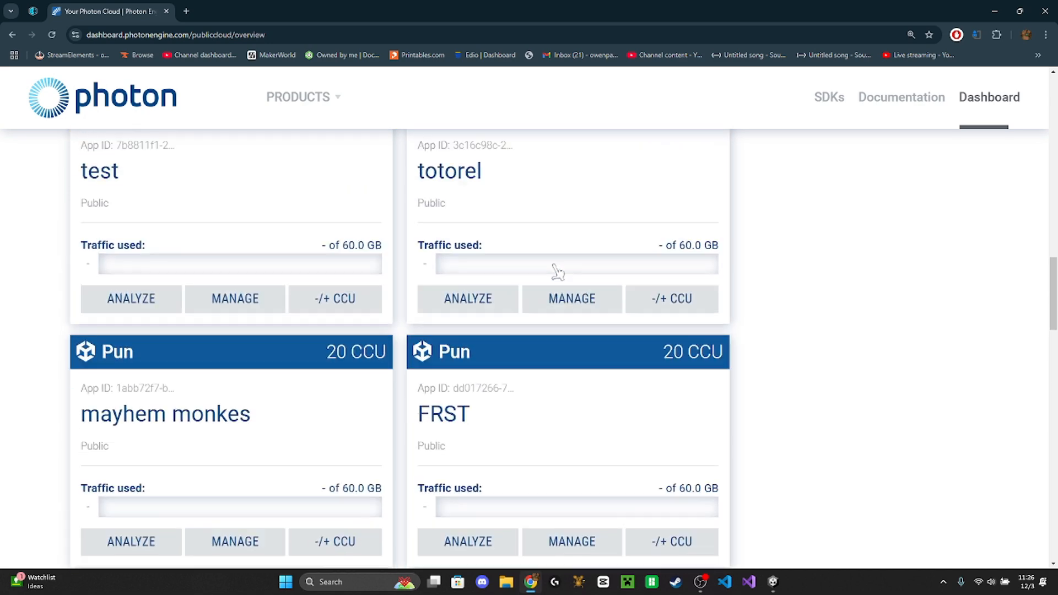
scroll(463, 265, "down", 9)
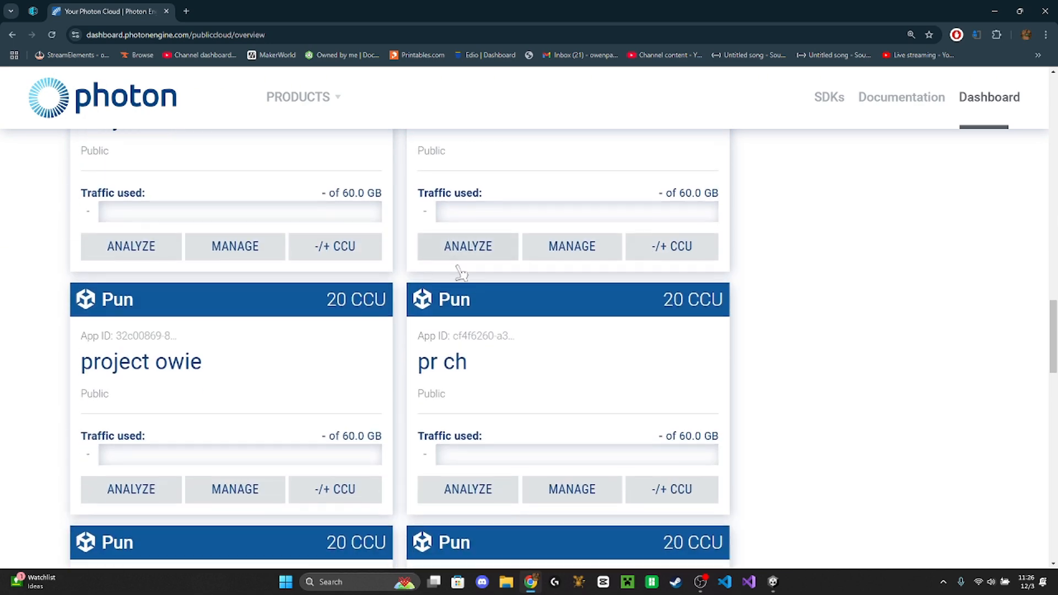
scroll(467, 271, "down", 10)
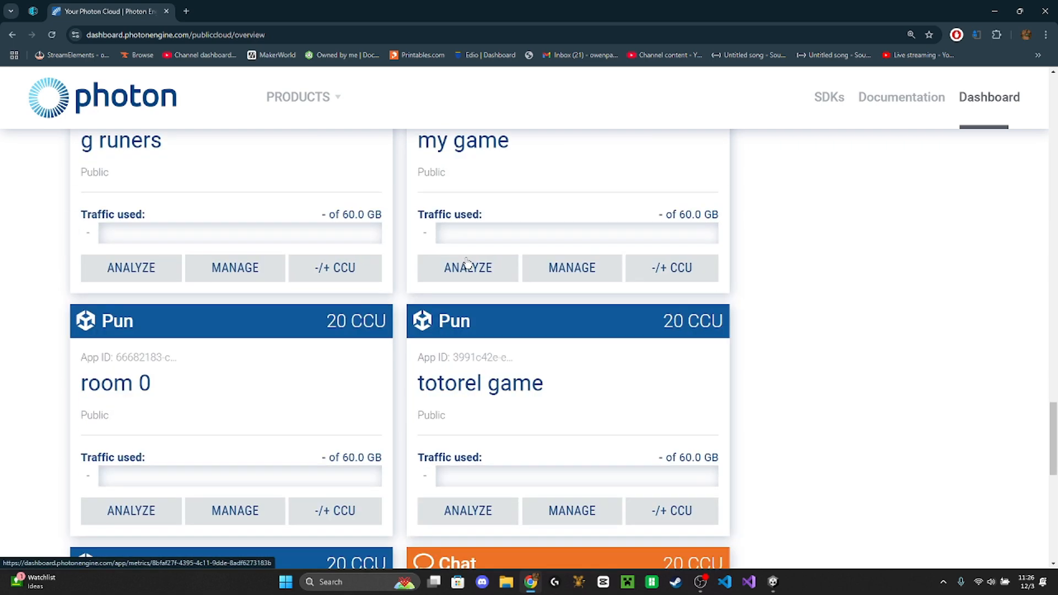
left_click(482, 193)
left_click(550, 216)
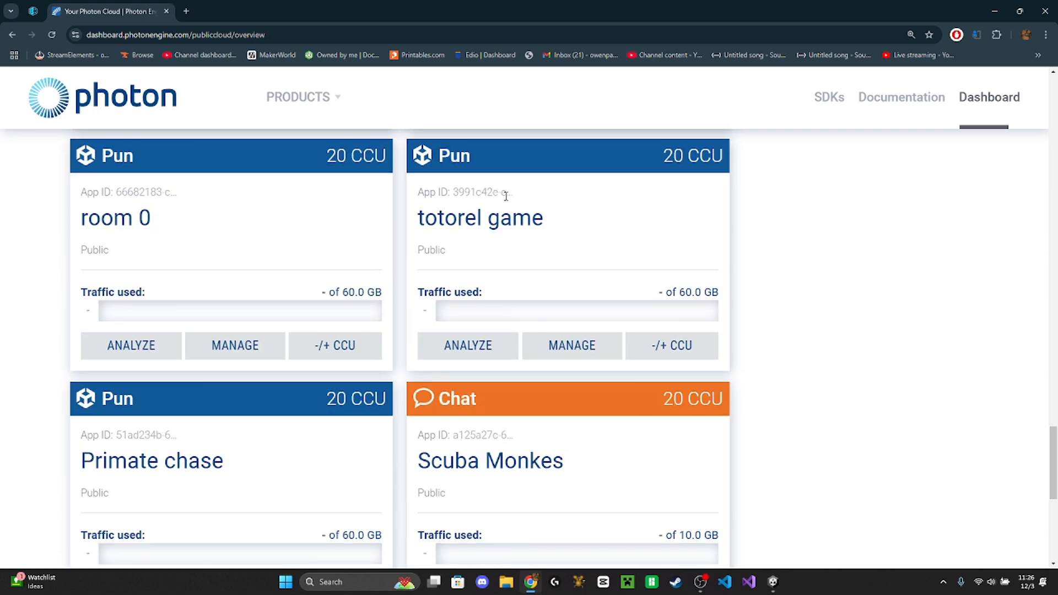
left_click(473, 191)
left_click(539, 205)
left_click(480, 192)
type("com.unity.xr.interaction.toolkit")
left_click(624, 212)
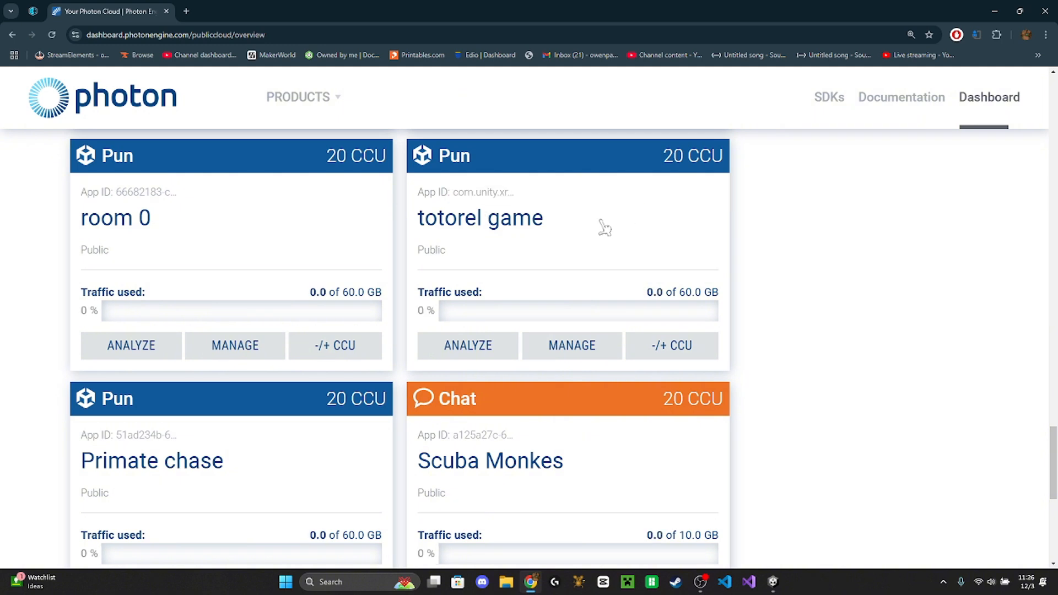
left_click(502, 194)
key("BackSpace")
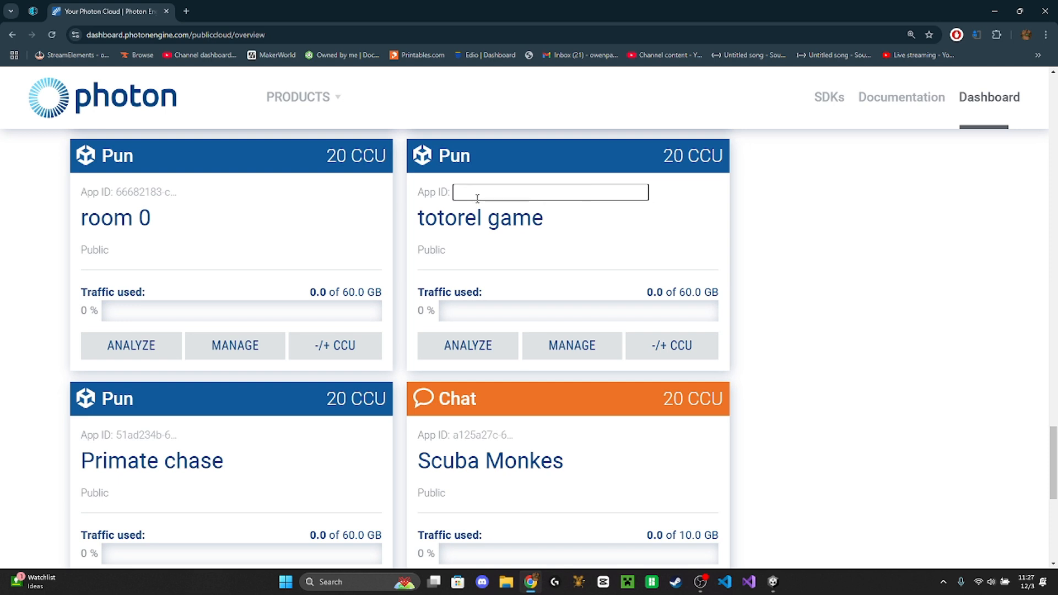
left_click(754, 234)
Undo the accidental edits to the App ID of the Pun app "totorel game" and copy the full ID
left_click(497, 190)
key("ctrl+z")
key("ctrl+z")
key("ctrl+c")
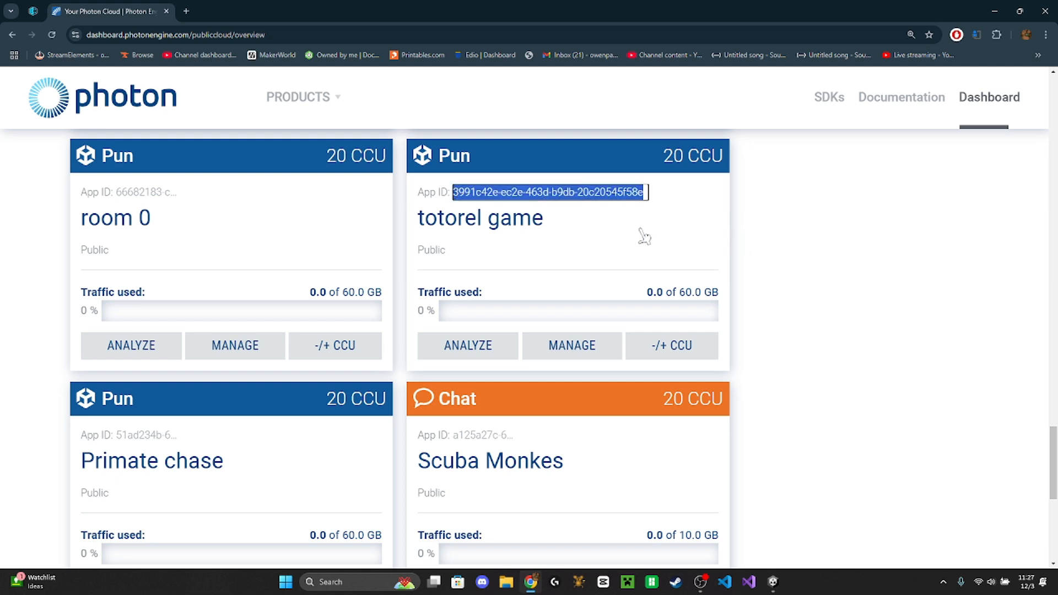
left_click(655, 220)
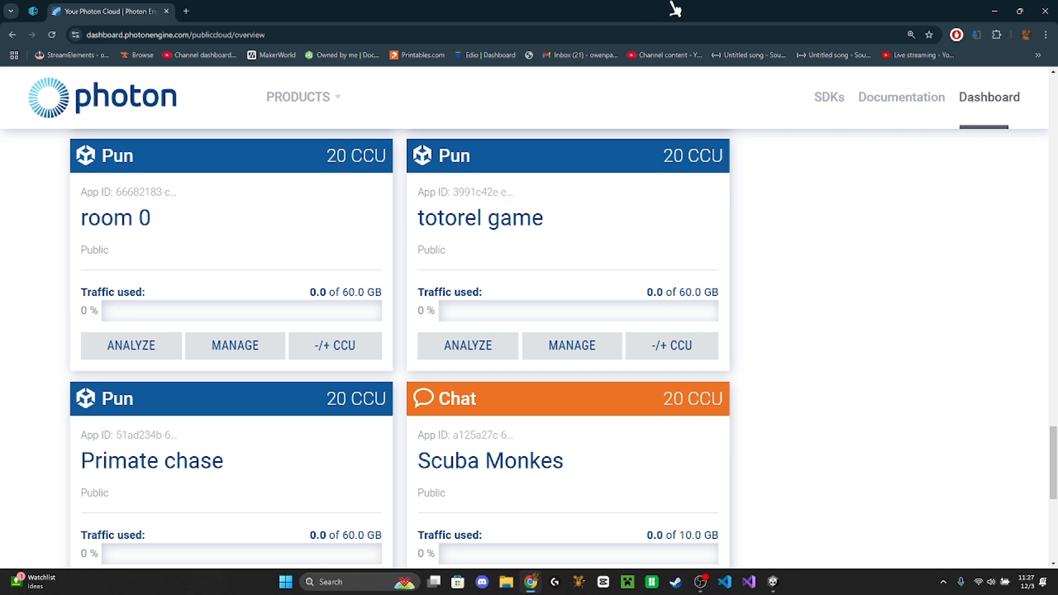
Move the browser aside, paste the Pun App ID into the PUN Wizard in Unity, and set up the project with it
left_click_drag(671, 2, 610, 444)
left_click(624, 227)
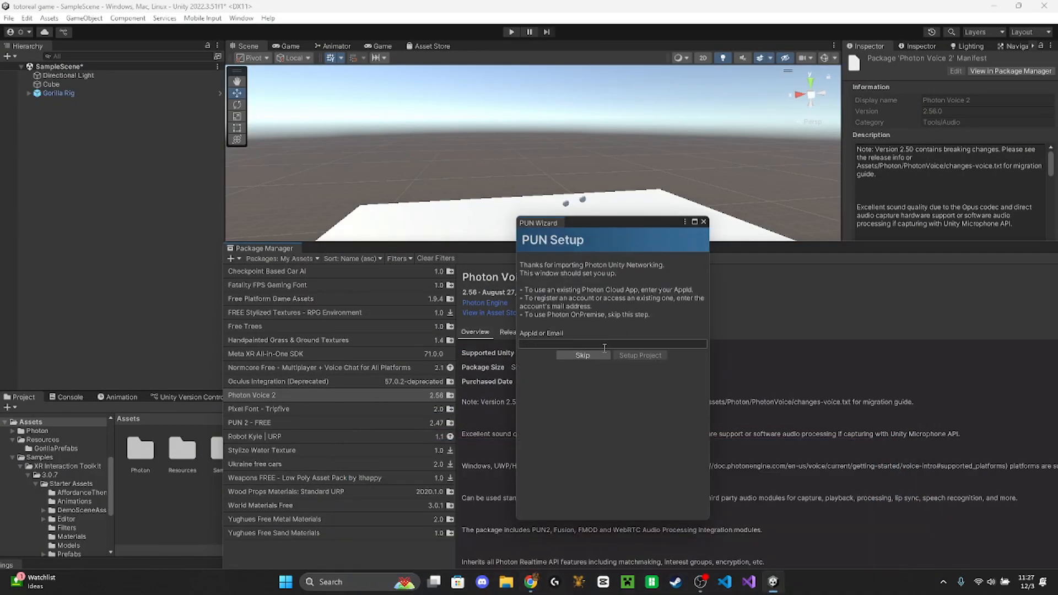
key("ctrl+v")
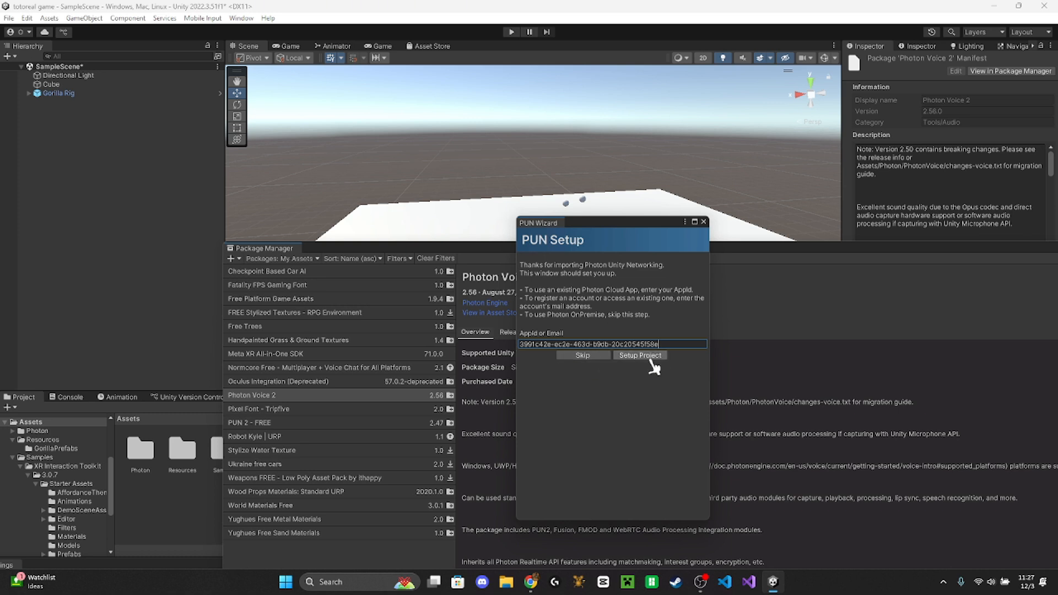
left_click(632, 353)
left_click(631, 356)
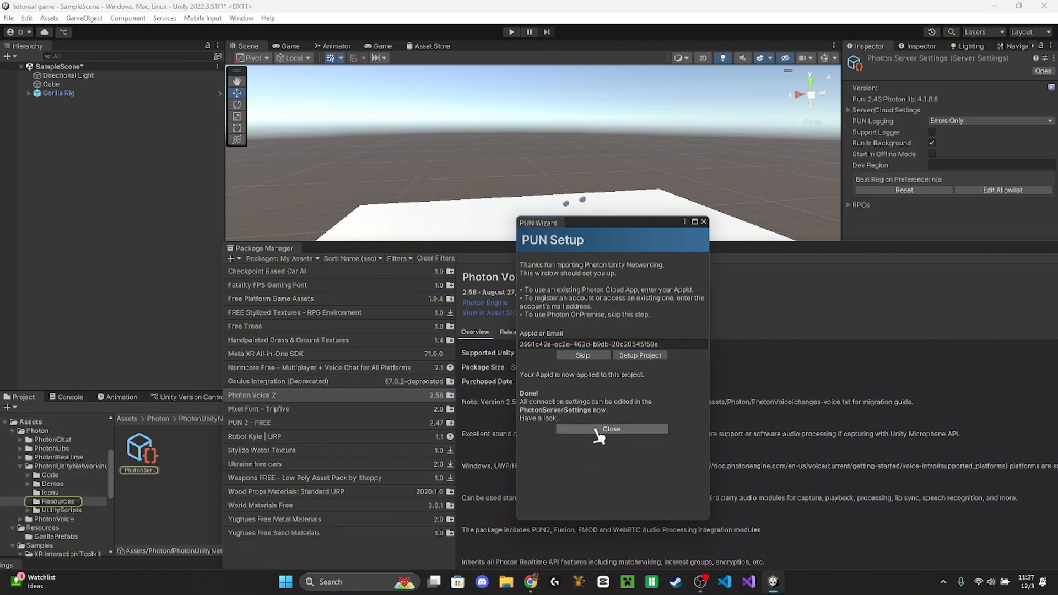
Close the PUN Wizard and dock the Package Manager out of the way so the Scene view has full height
left_click(596, 429)
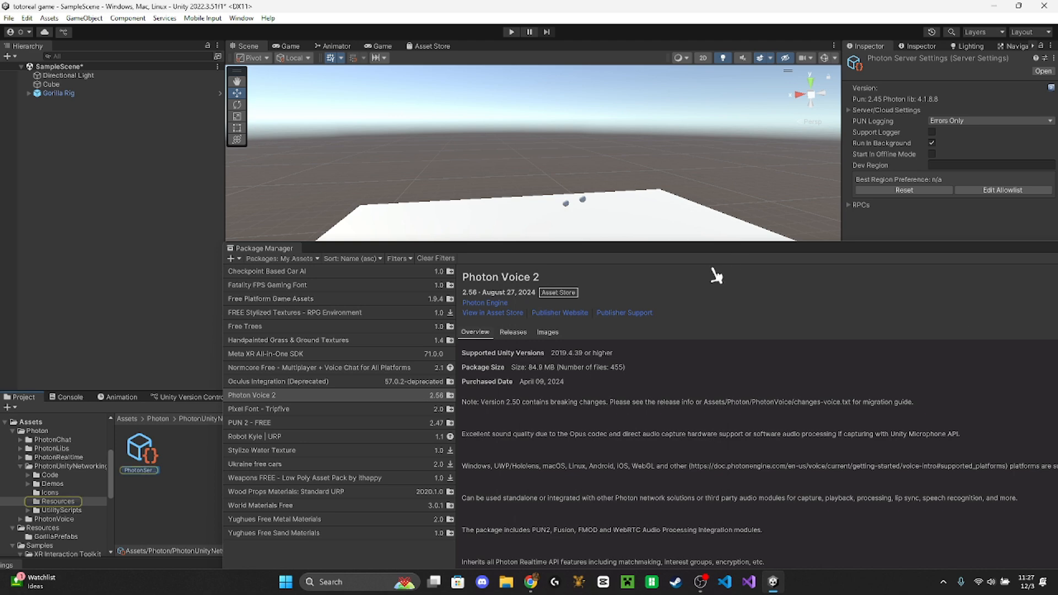
left_click_drag(715, 252, 567, 568)
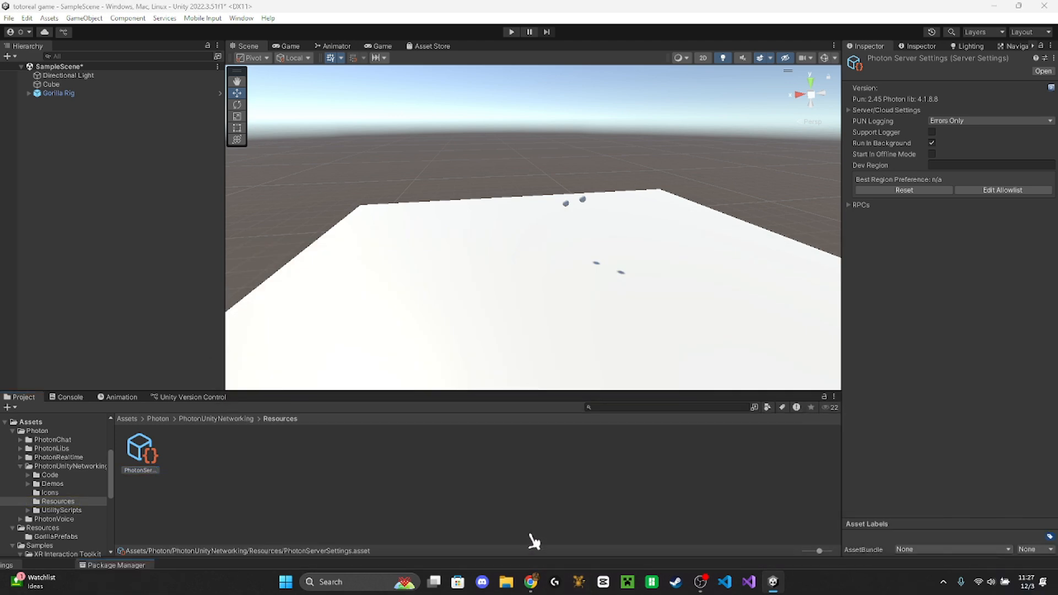
Switch to the browser, search Google for "photon vr" in a new tab, and open the fchb1239/PhotonVR GitHub repository
left_click(526, 583)
left_click_drag(386, 444, 293, 8)
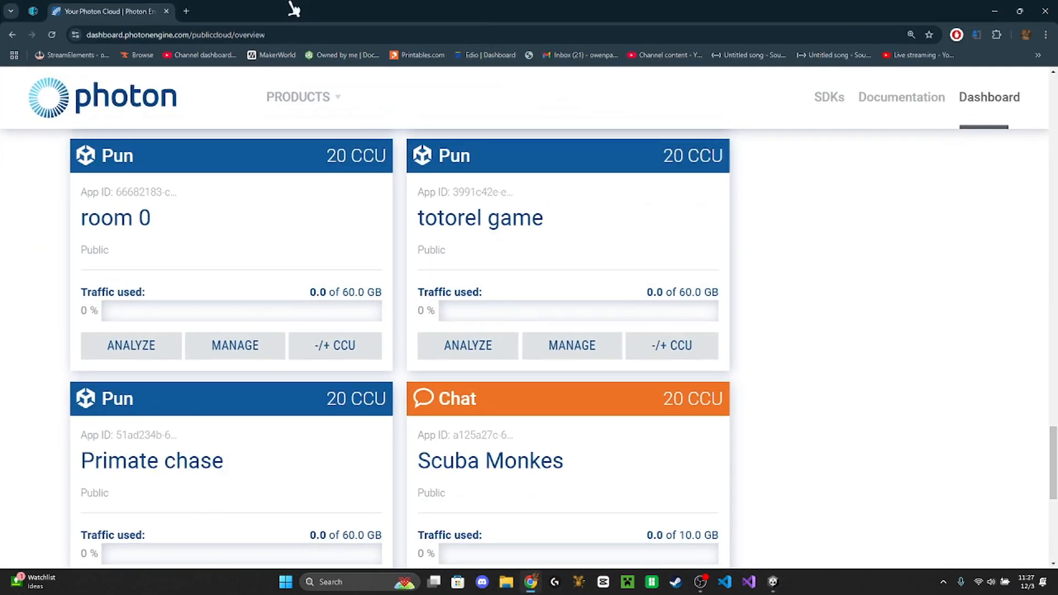
left_click(187, 11)
left_click(394, 226)
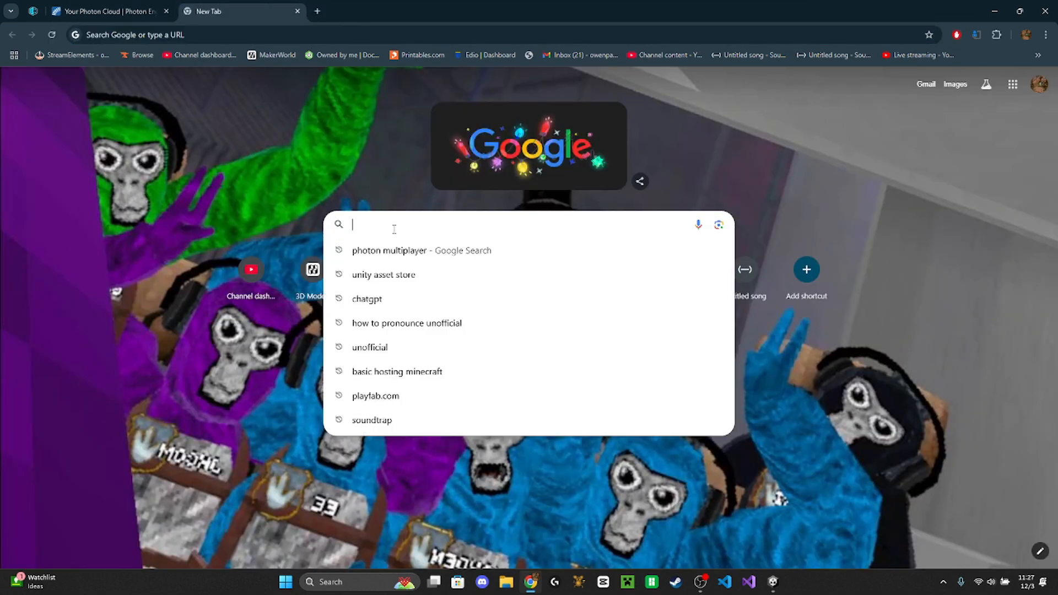
type("pho")
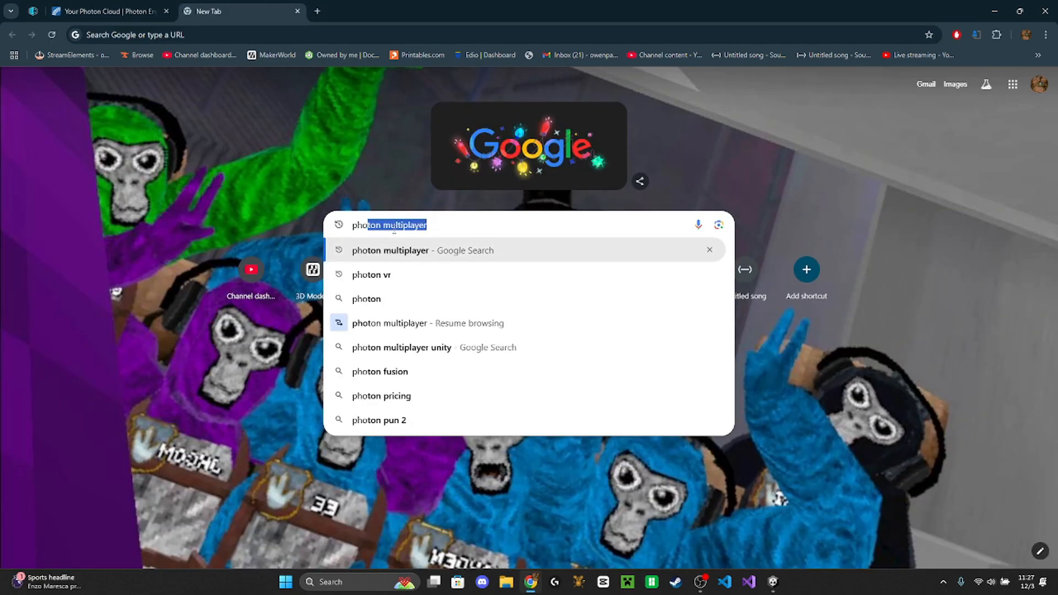
type("ton v")
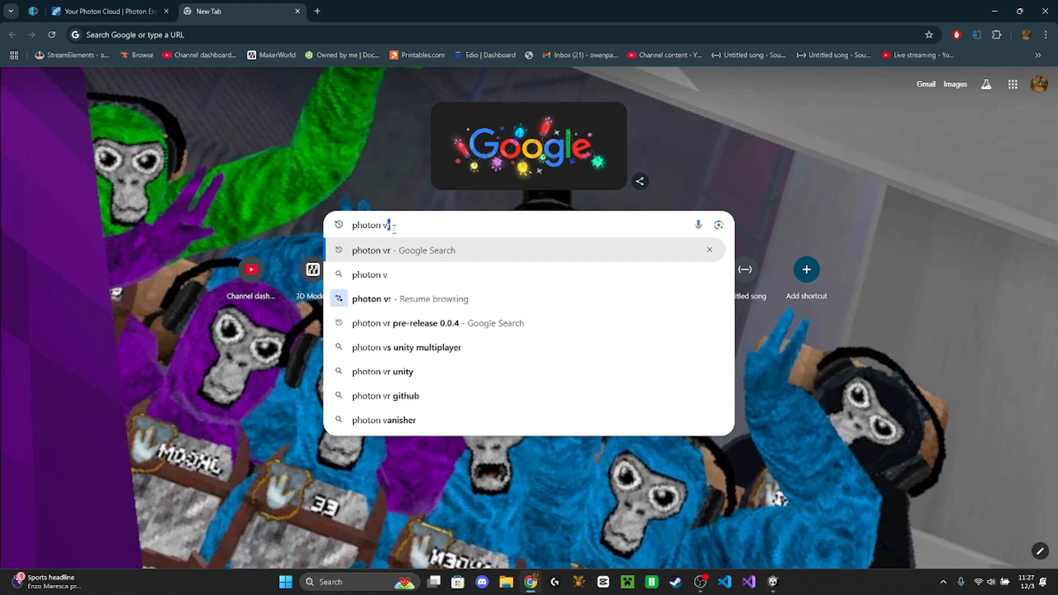
key("Return")
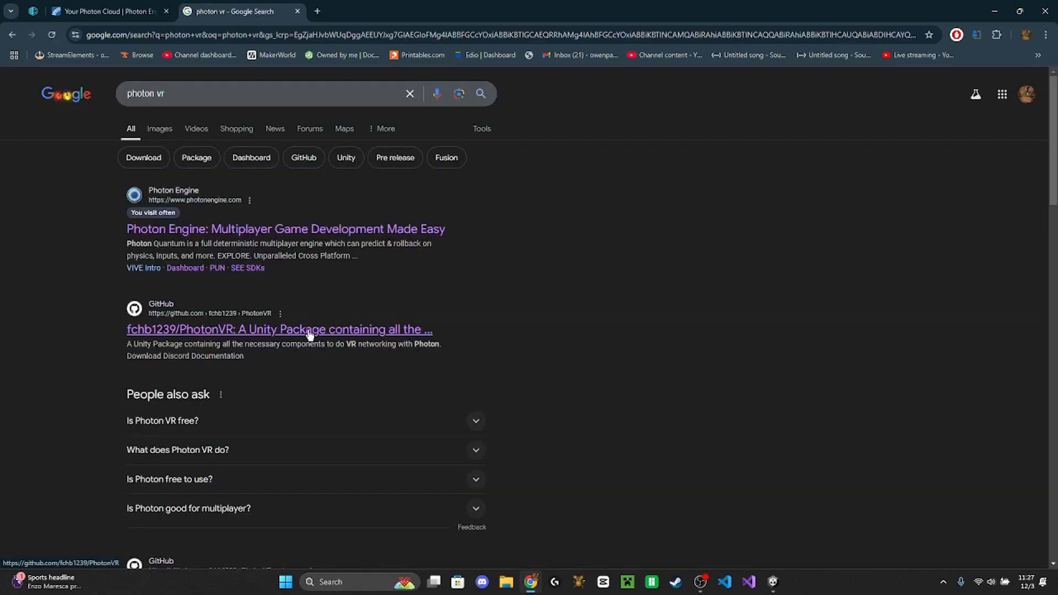
left_click(254, 329)
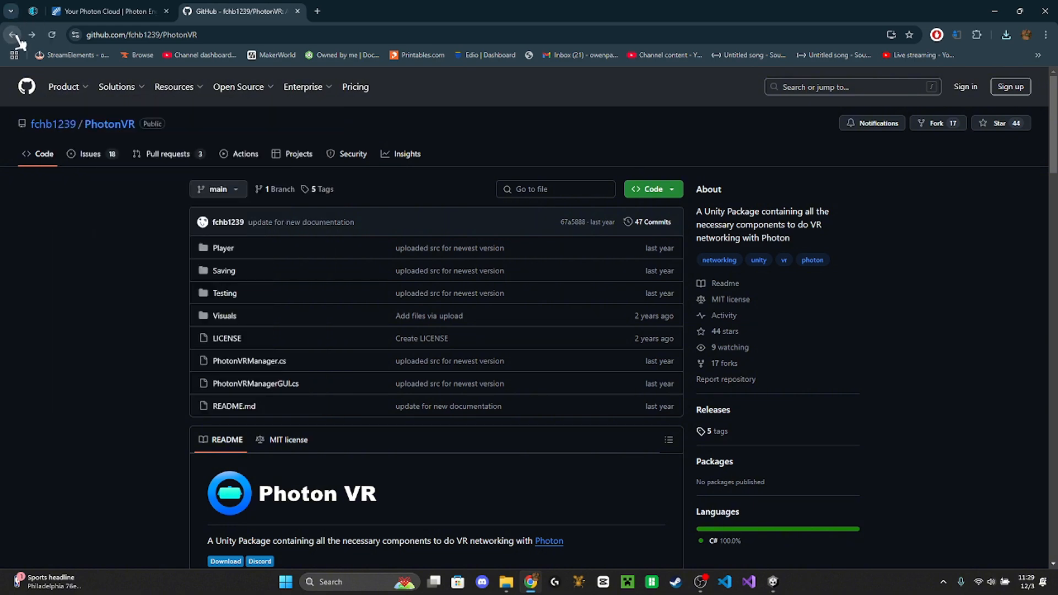
Open the Photon VR pre-release 0.0.5 from the repository's download link and download PhotonVR_09082023.unitypackage
scroll(870, 350, "down", 2)
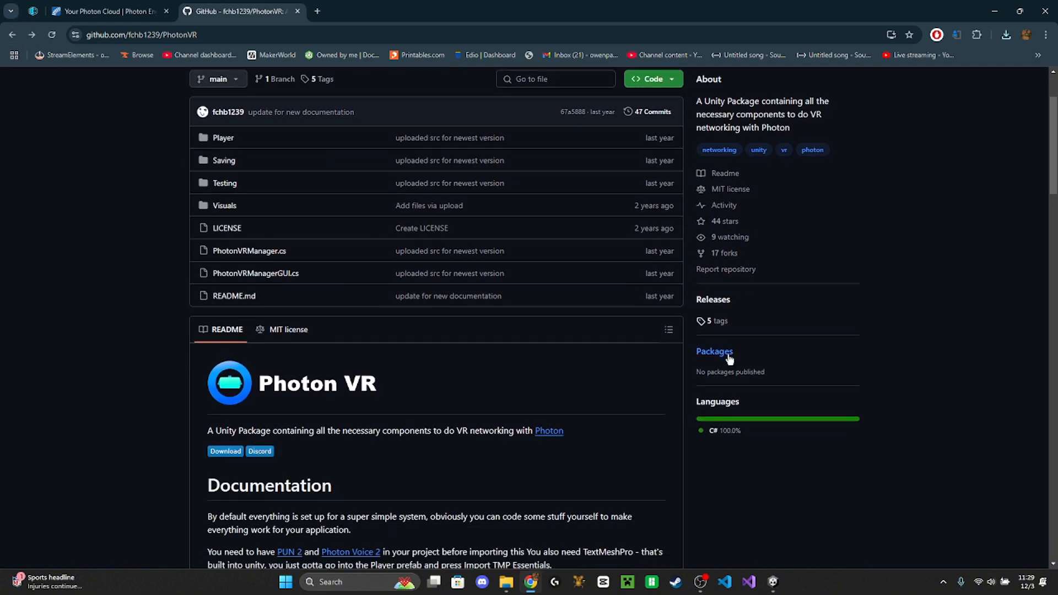
scroll(731, 368, "down", 5)
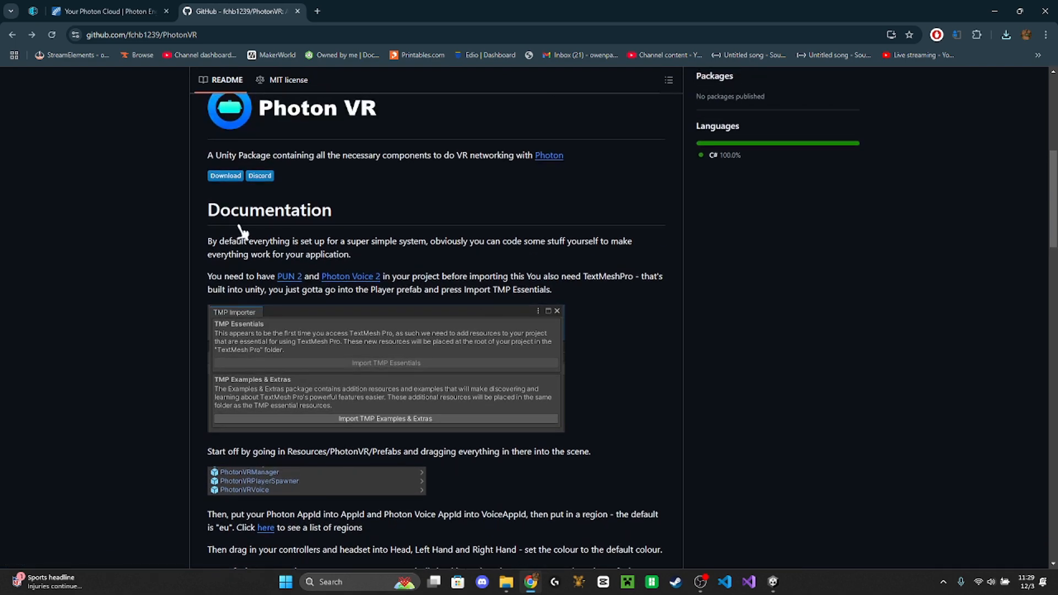
left_click(221, 177)
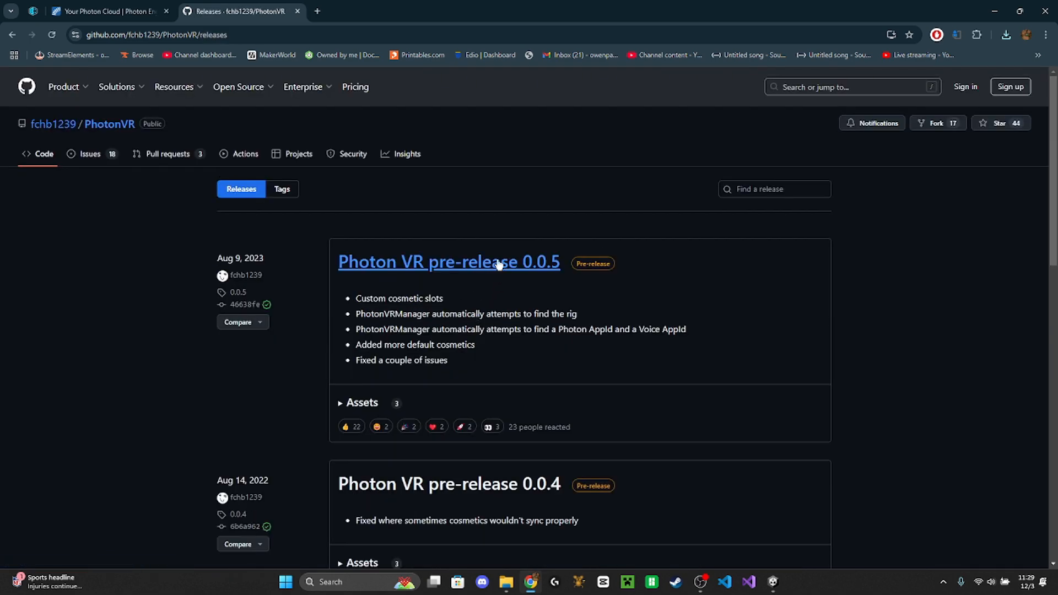
left_click_drag(343, 278, 626, 283)
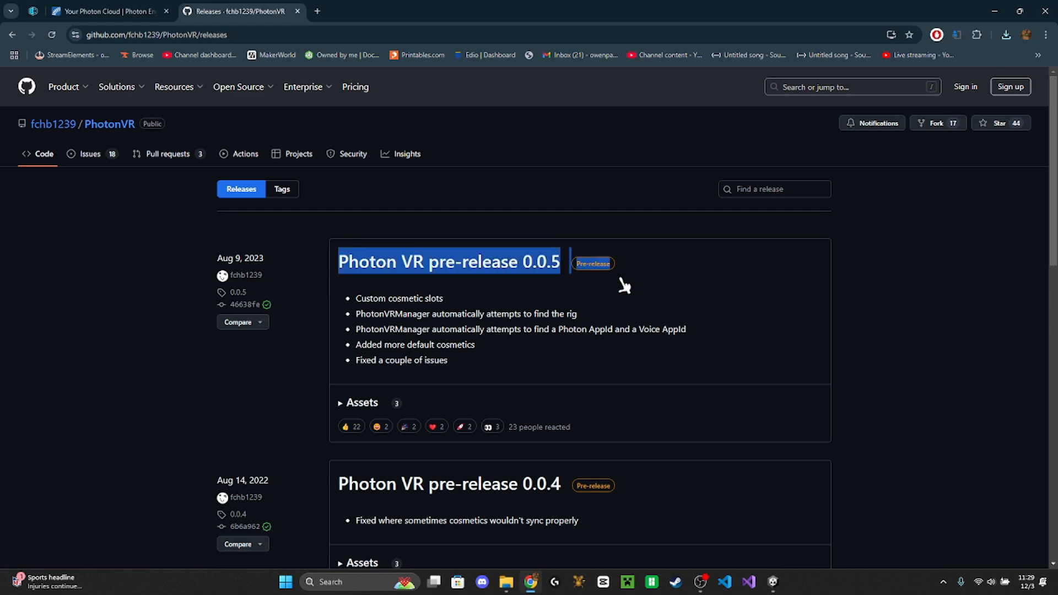
left_click(529, 262)
scroll(386, 353, "down", 1)
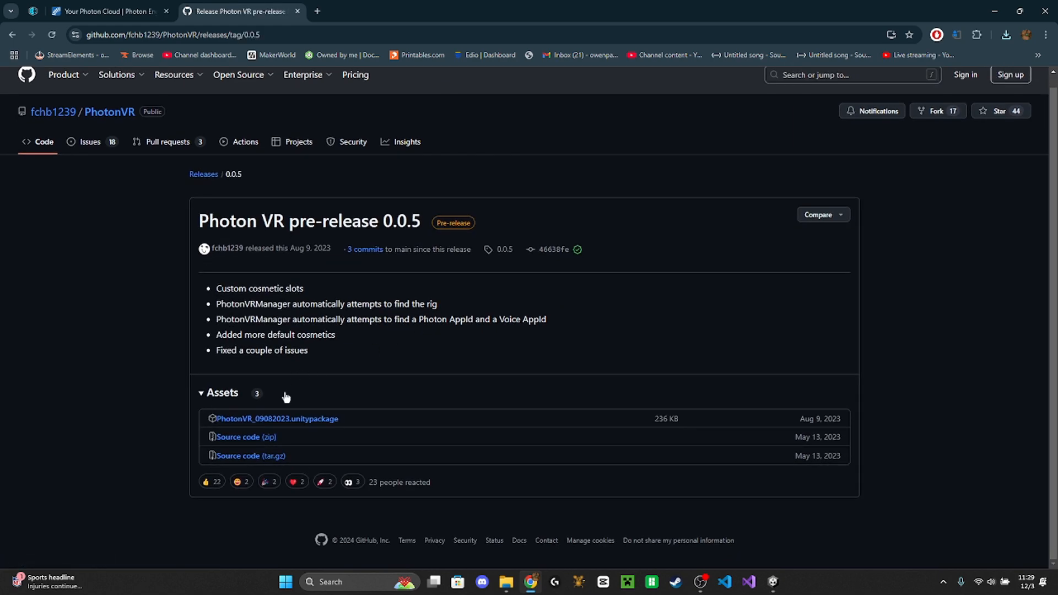
left_click(291, 419)
Move the browser aside, import the downloaded PhotonVR package into the Unity project, and allow the script update just for these files
left_click_drag(883, 5, 791, 248)
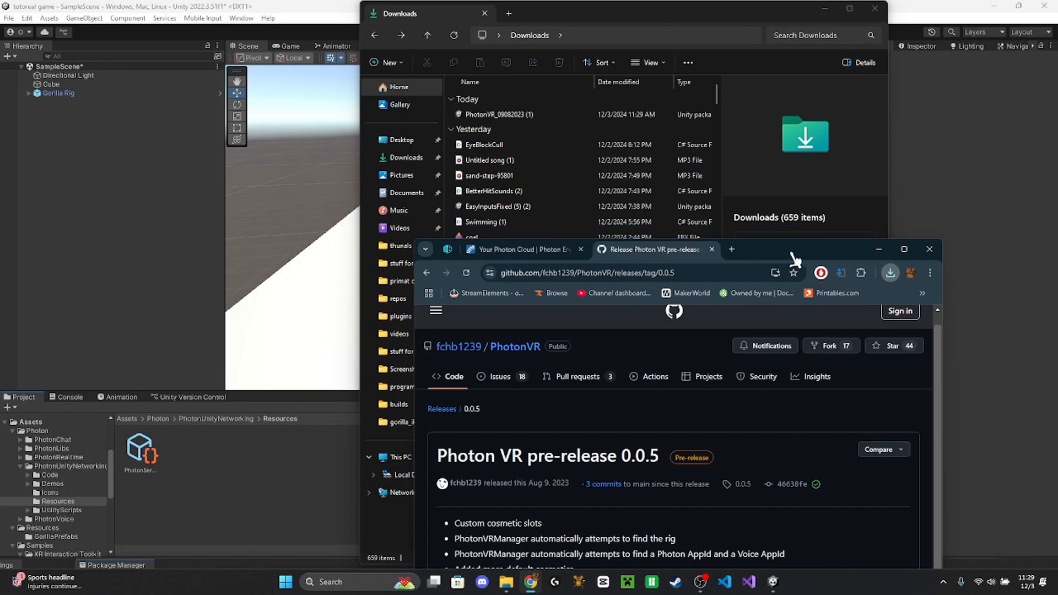
left_click(895, 272)
left_click_drag(821, 323, 330, 506)
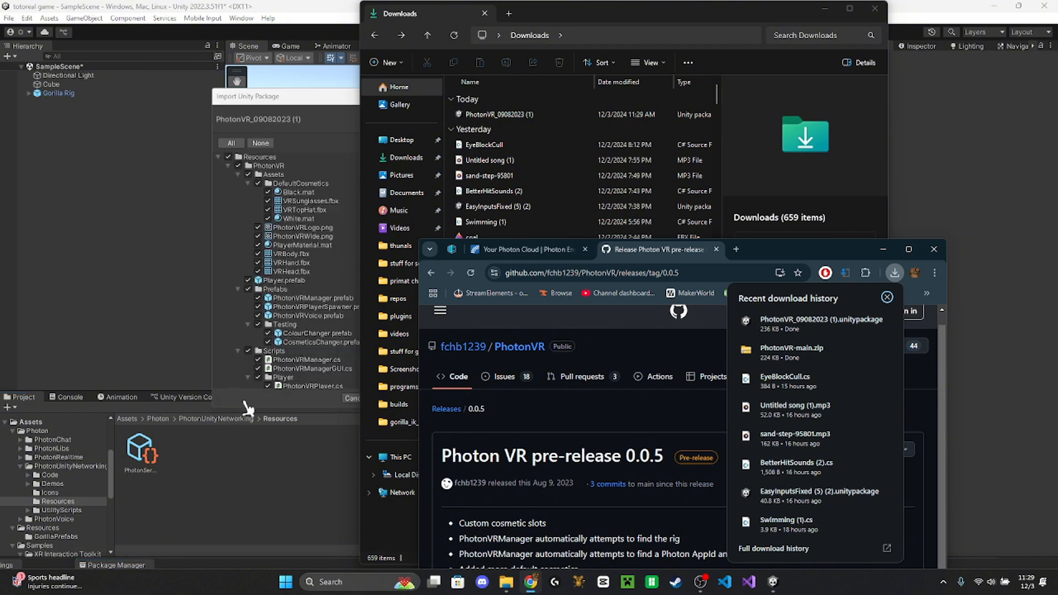
left_click(247, 467)
left_click(385, 398)
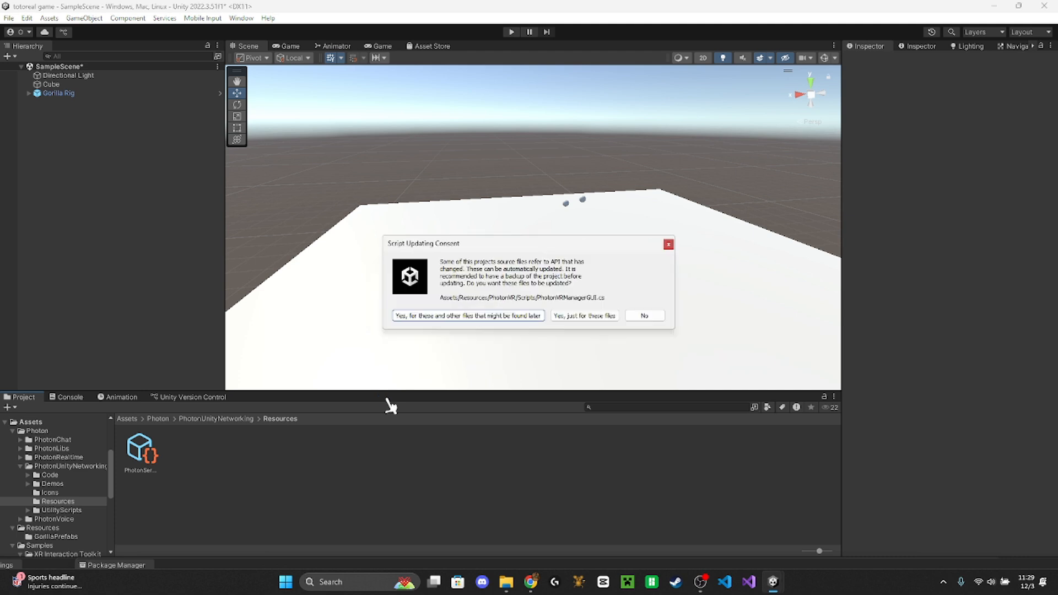
left_click(594, 318)
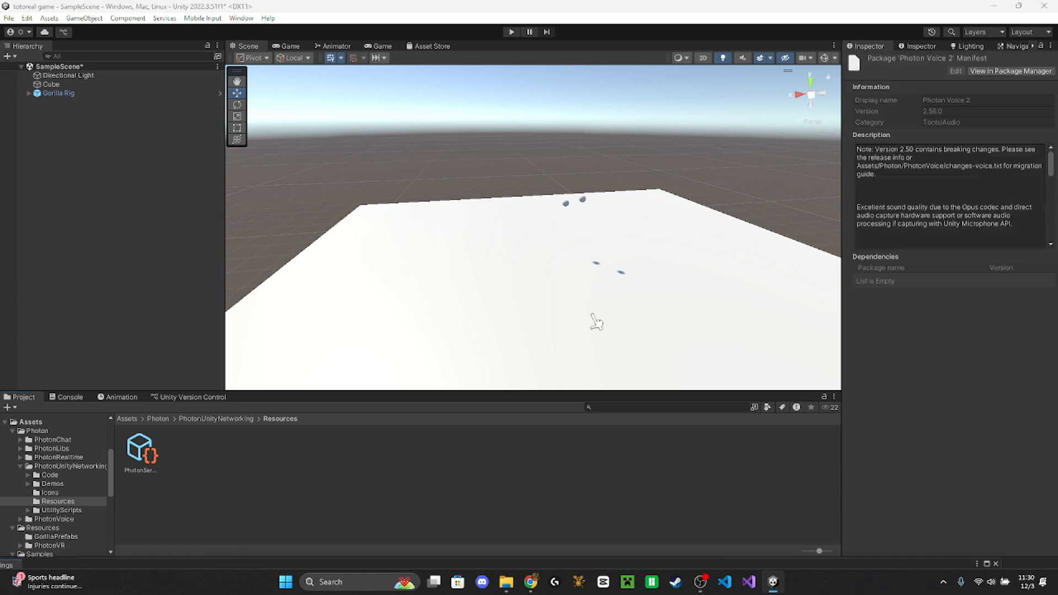
Add the PhotonVRManager, PhotonVRPlayerSpawner and PhotonVRVoice prefabs from Resources/PhotonVR/Prefabs to the SampleScene hierarchy
left_click(83, 422)
double_click(182, 450)
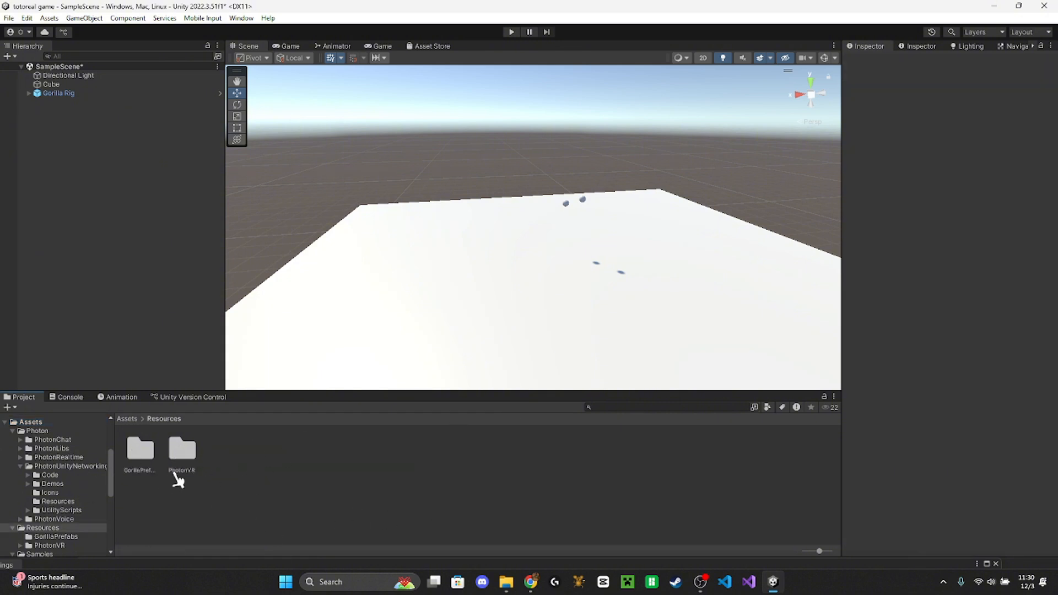
left_click_drag(538, 218, 503, 122)
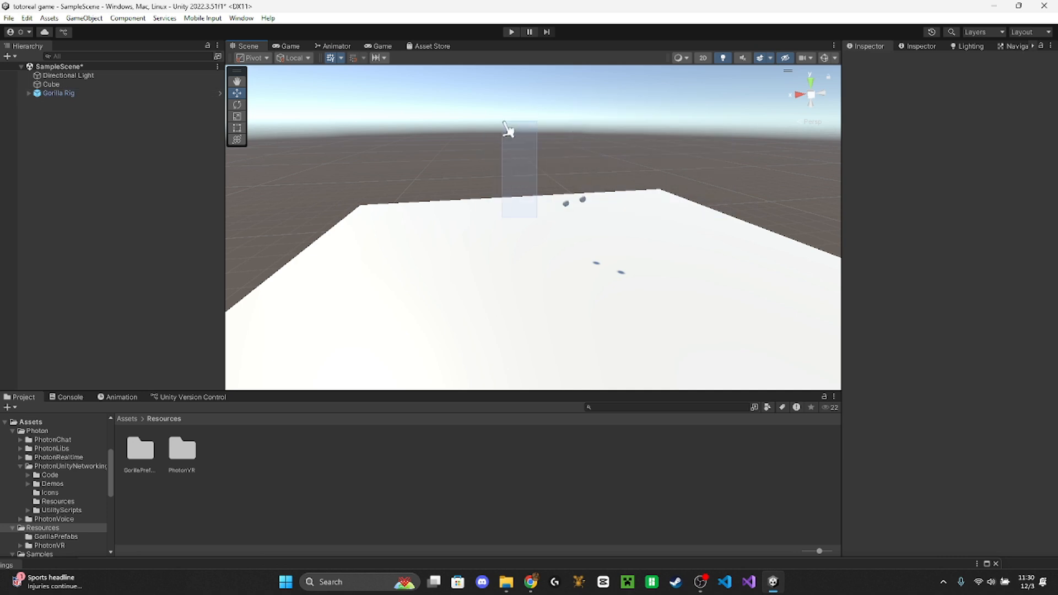
left_click_drag(433, 146, 424, 166)
double_click(187, 450)
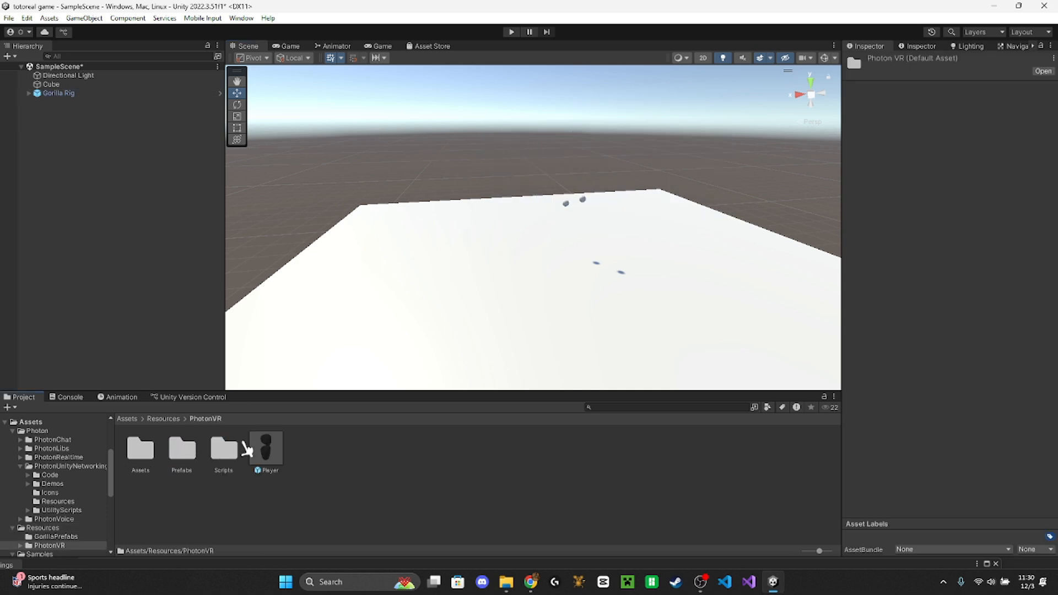
left_click(191, 462)
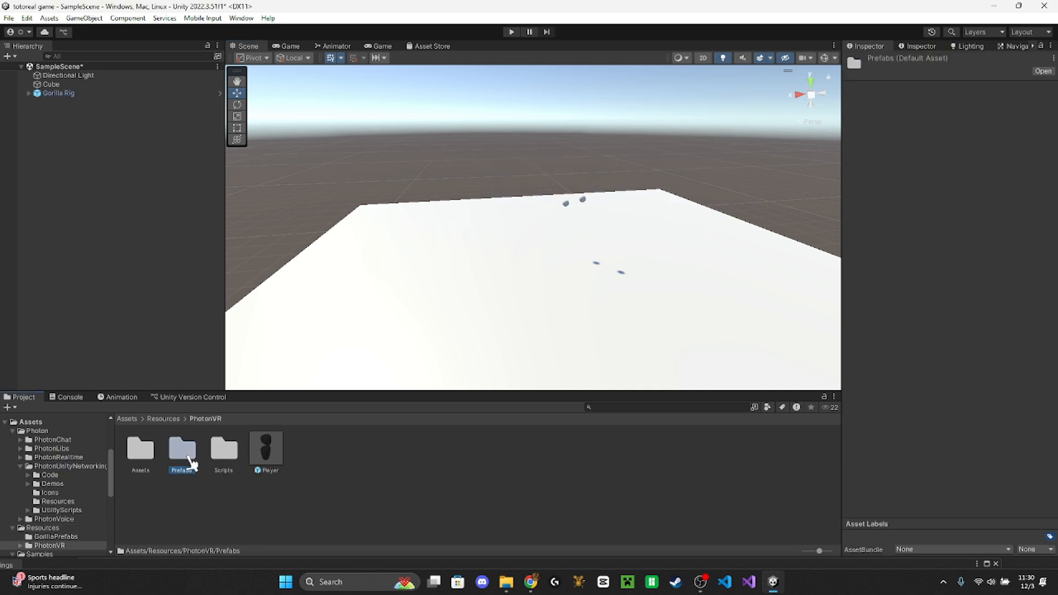
double_click(197, 467)
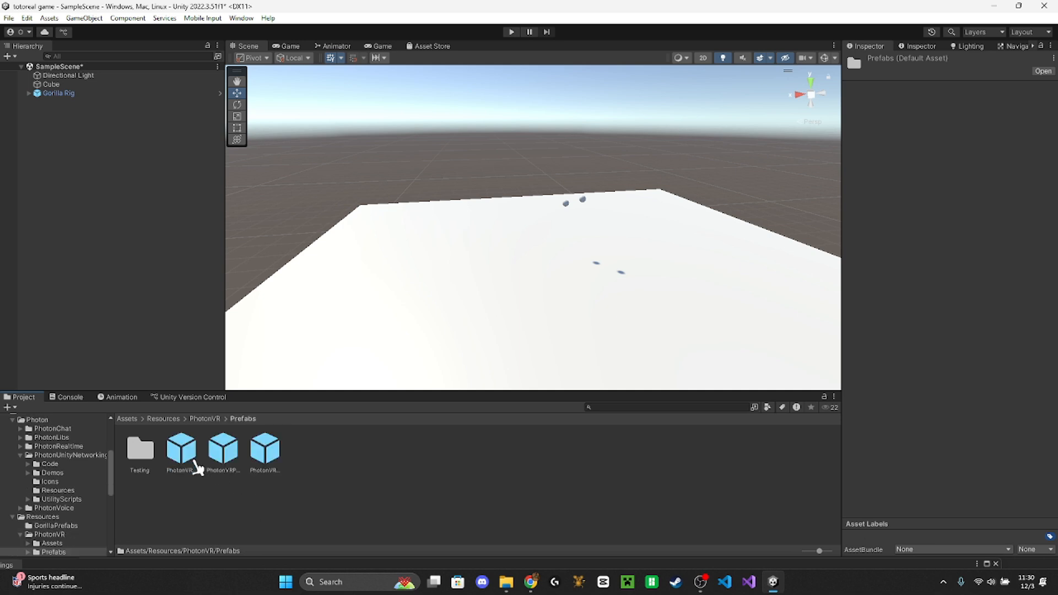
left_click(265, 451)
left_click(192, 473, "shift")
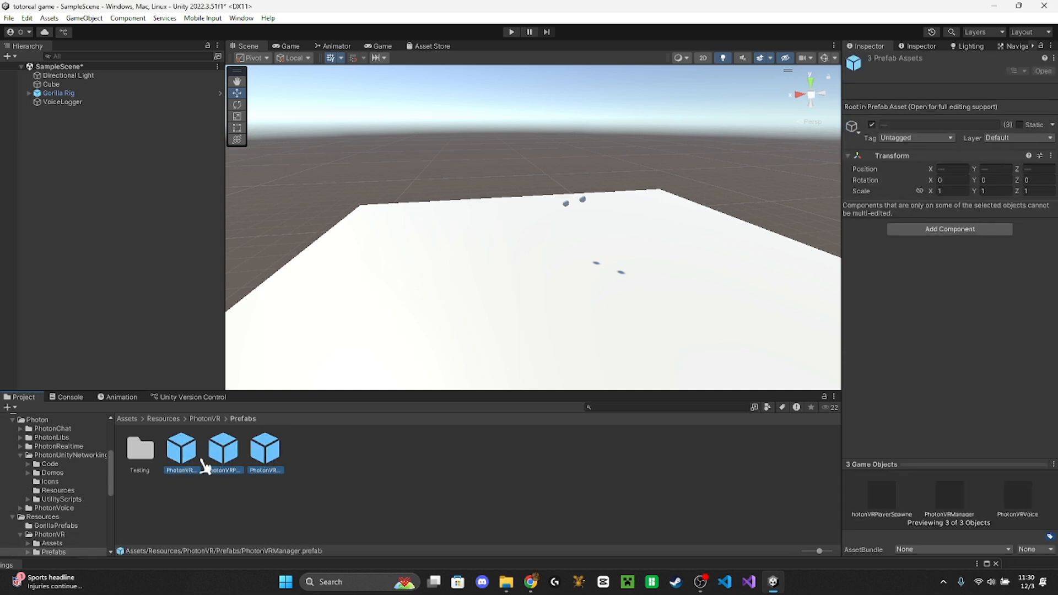
left_click_drag(71, 218, 76, 220)
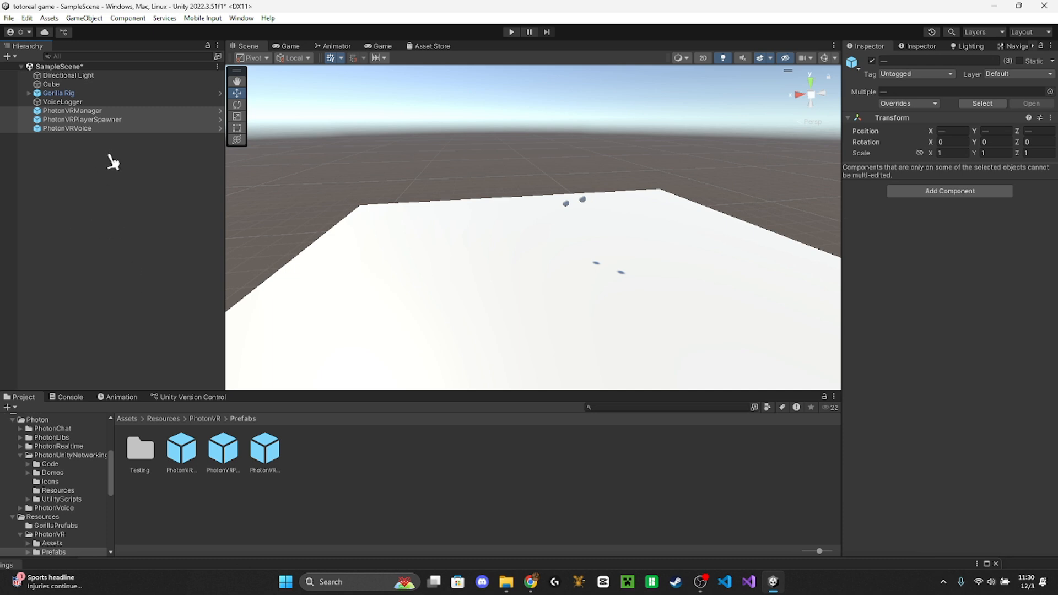
left_click(128, 205)
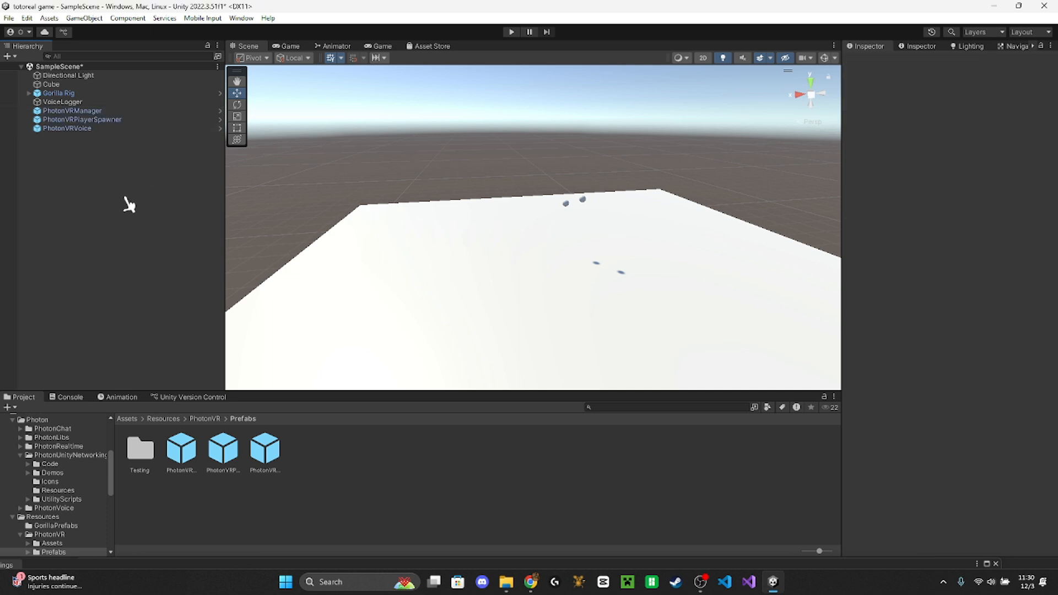
Select PhotonVRManager in the scene and paste the copied Pun App ID into its App Id field
left_click(128, 111)
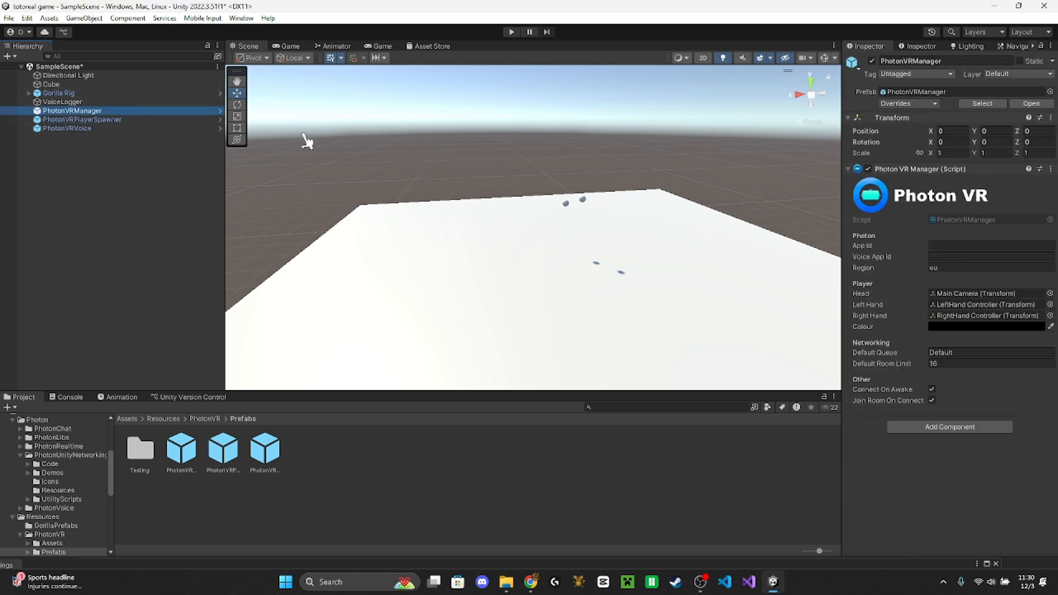
left_click(973, 246)
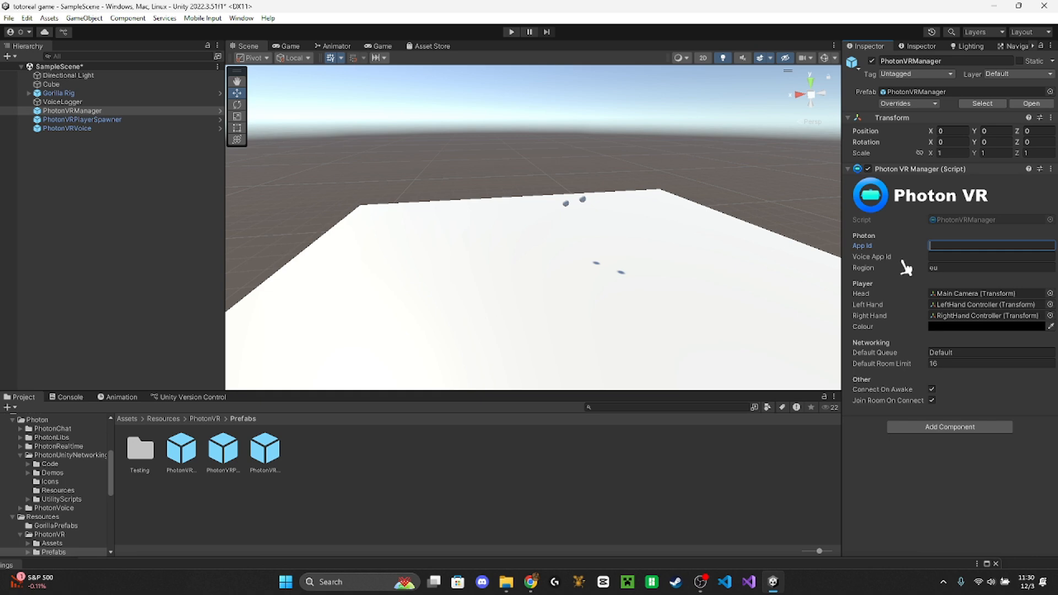
key("ctrl+v")
Switch to the Photon dashboard in the browser and copy the full App ID of the Voice app "totorel game"
left_click(962, 257)
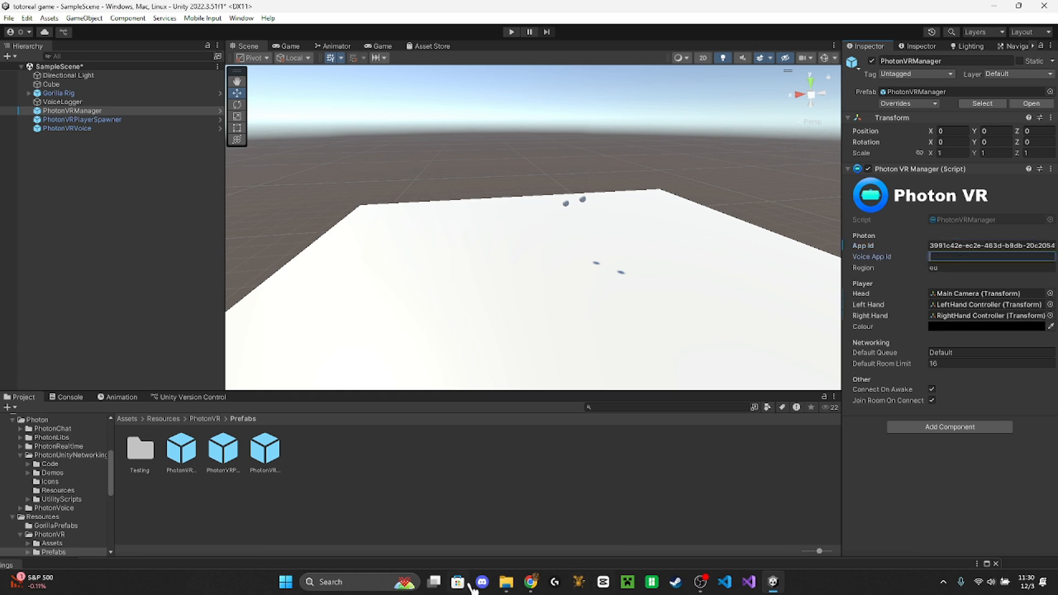
left_click(530, 582)
left_click(526, 249)
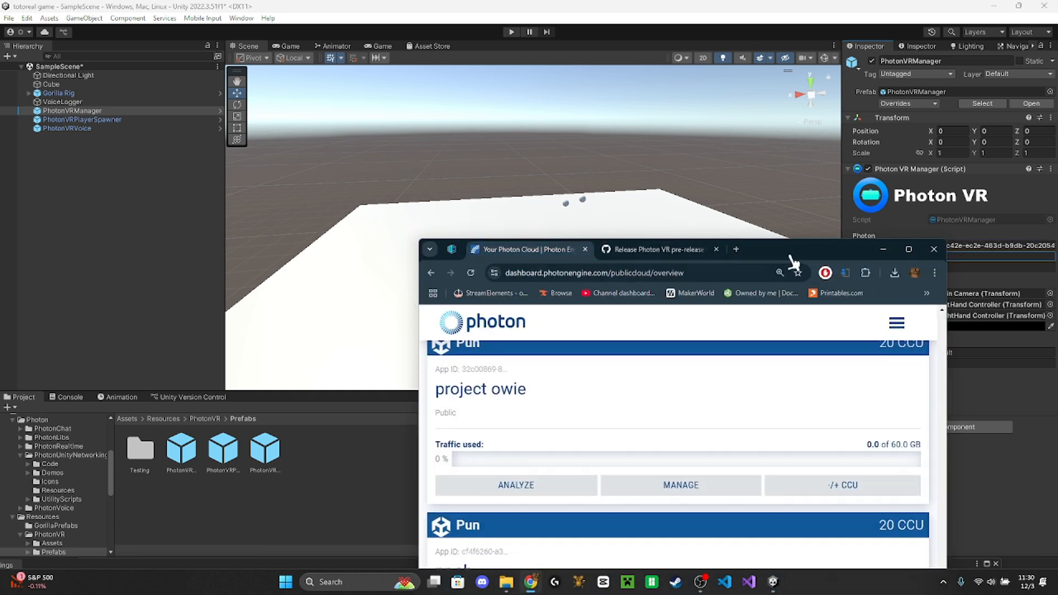
left_click_drag(794, 262, 775, 11)
scroll(668, 330, "down", 5)
scroll(656, 336, "up", 10)
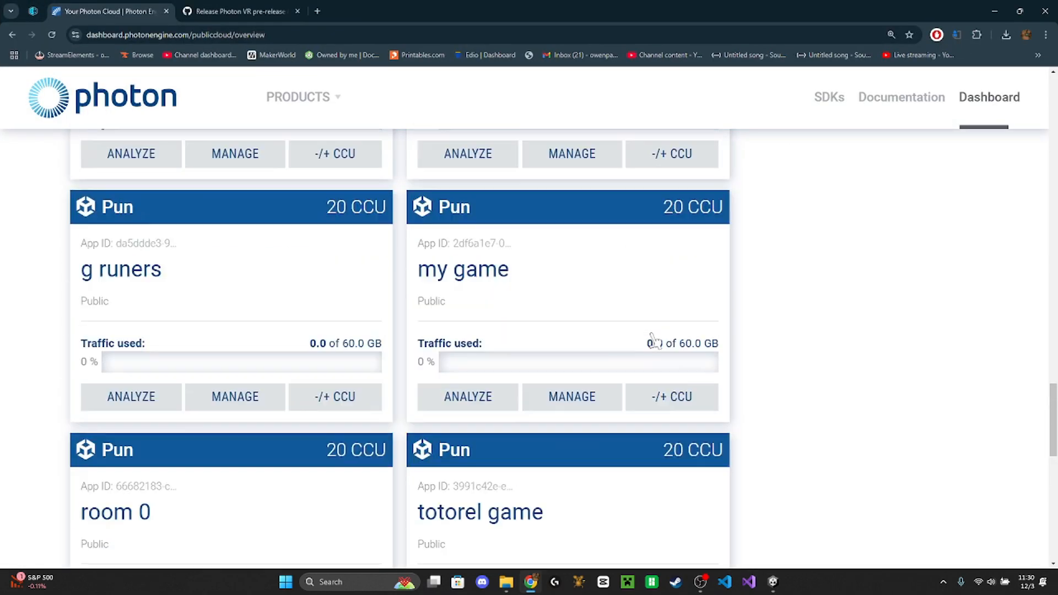
scroll(647, 358, "up", 20)
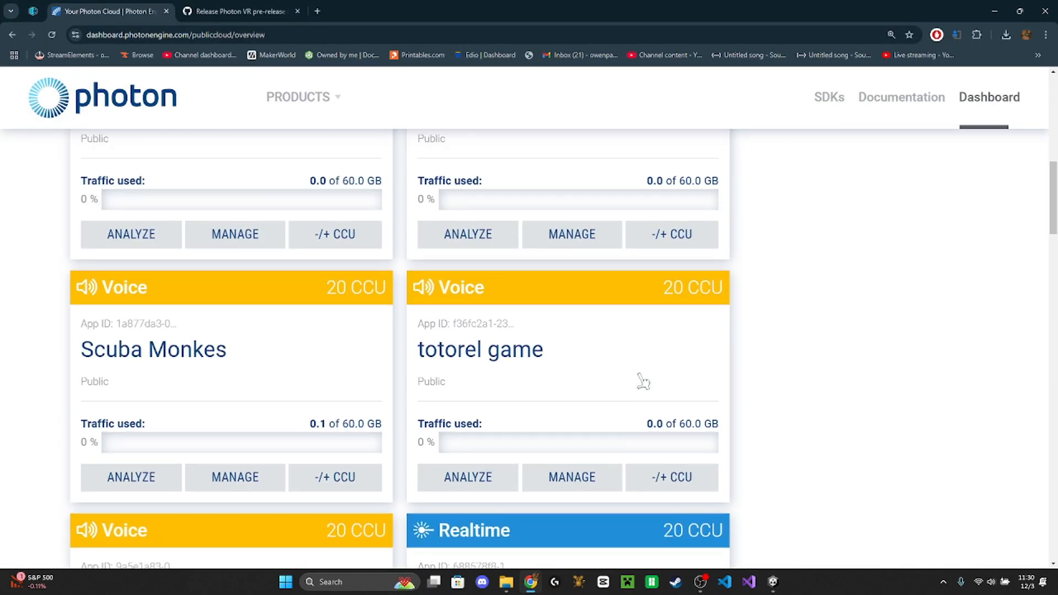
scroll(643, 380, "up", 5)
scroll(640, 373, "down", 5)
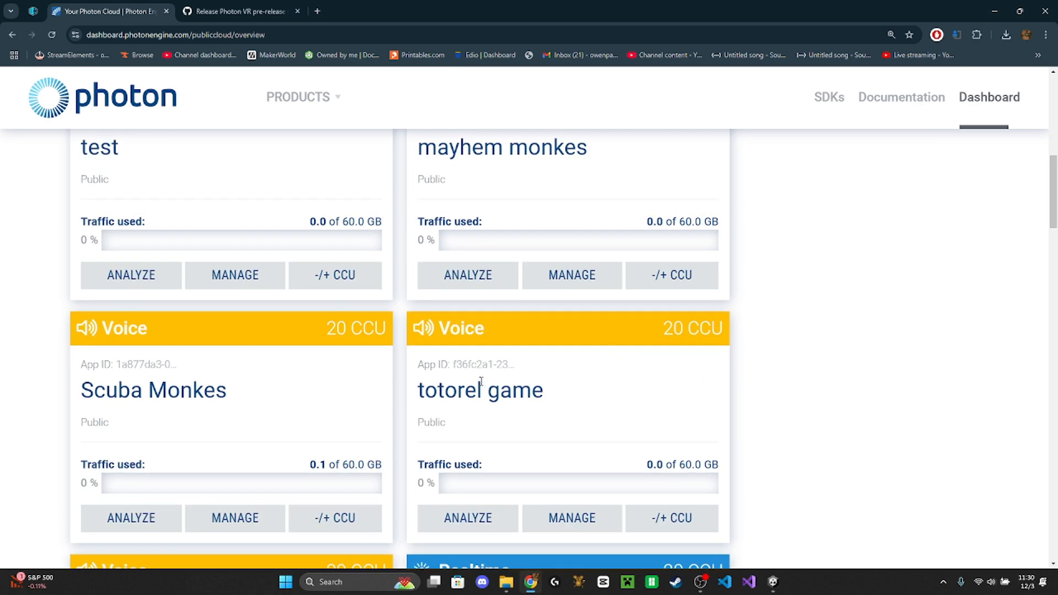
left_click(482, 365)
key("ctrl+c")
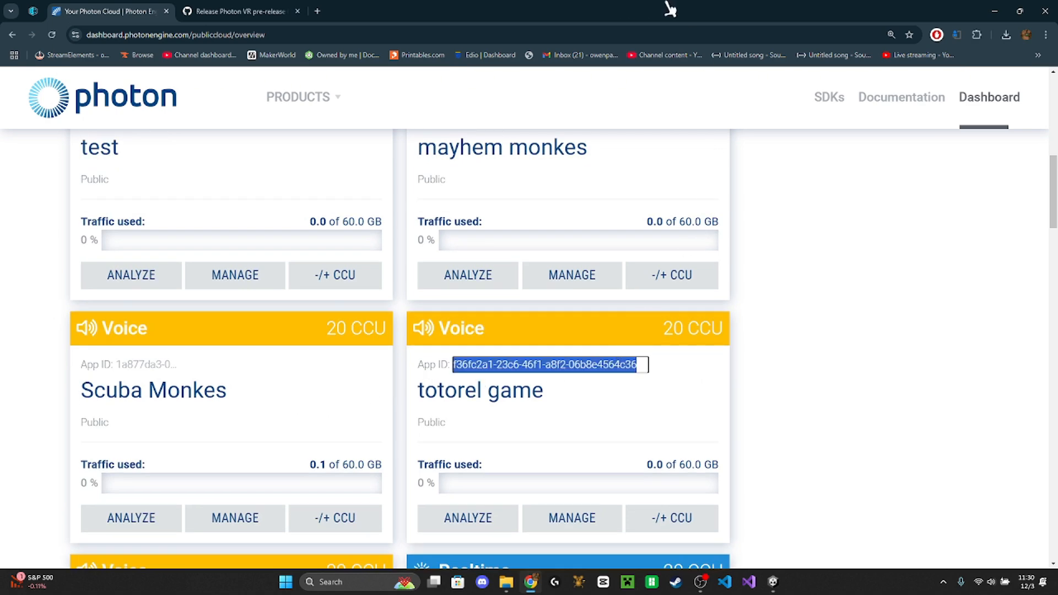
Move the browser aside and paste the copied Voice App ID into PhotonVRManager's Voice App Id field
left_click_drag(667, 3, 618, 554)
left_click(959, 257)
key("ctrl+v")
Set PhotonVRManager's Region to us and its Default Room Limit to 10
left_click(956, 267)
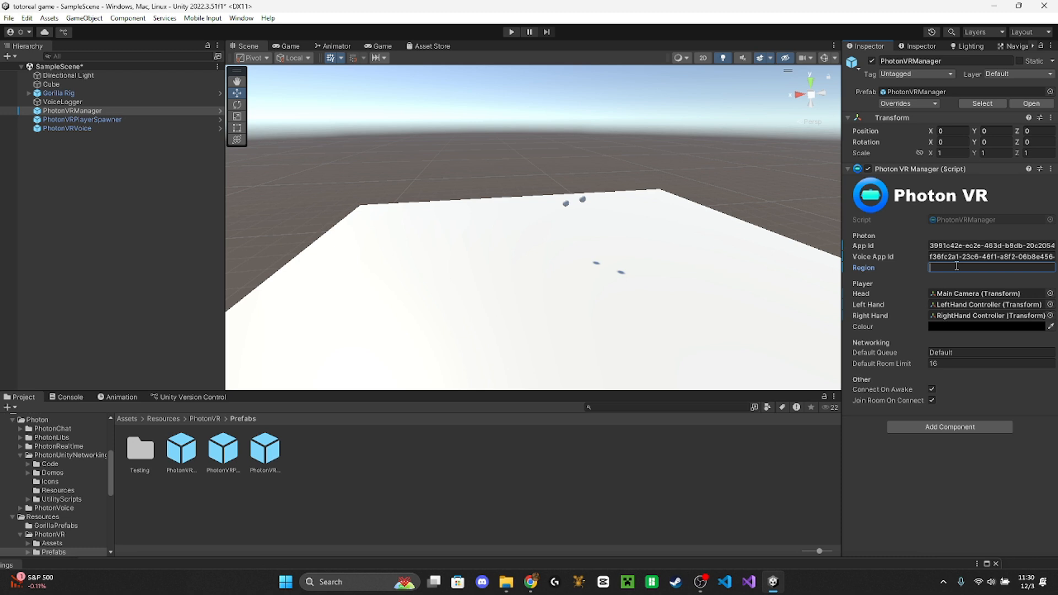
left_click(965, 364)
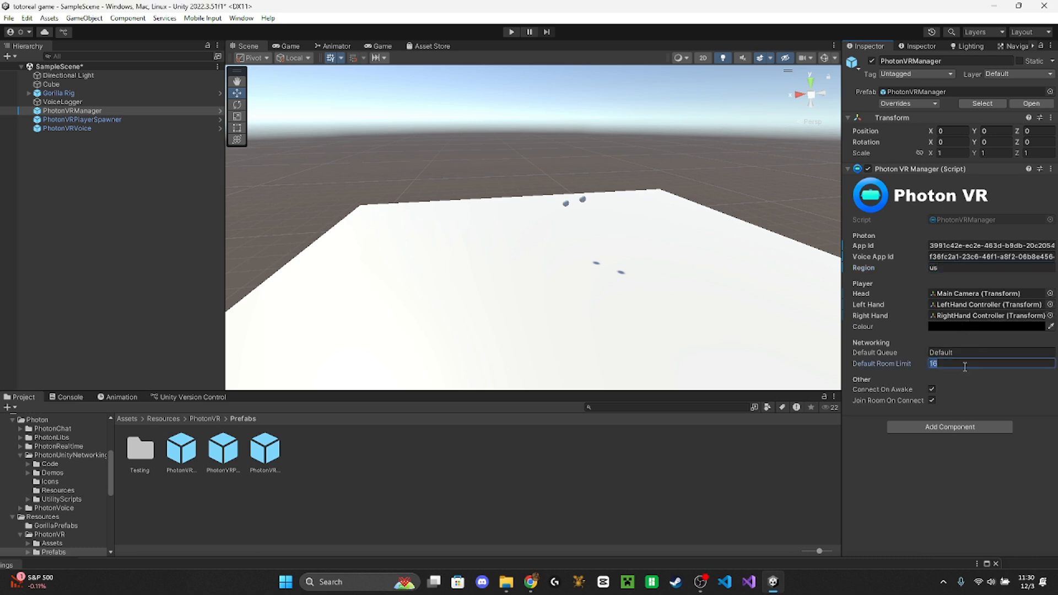
key("BackSpace")
Open the Player prefab from the Resources/PhotonVR folder and import both TMP Essentials and TMP Examples & Extras
left_click(205, 419)
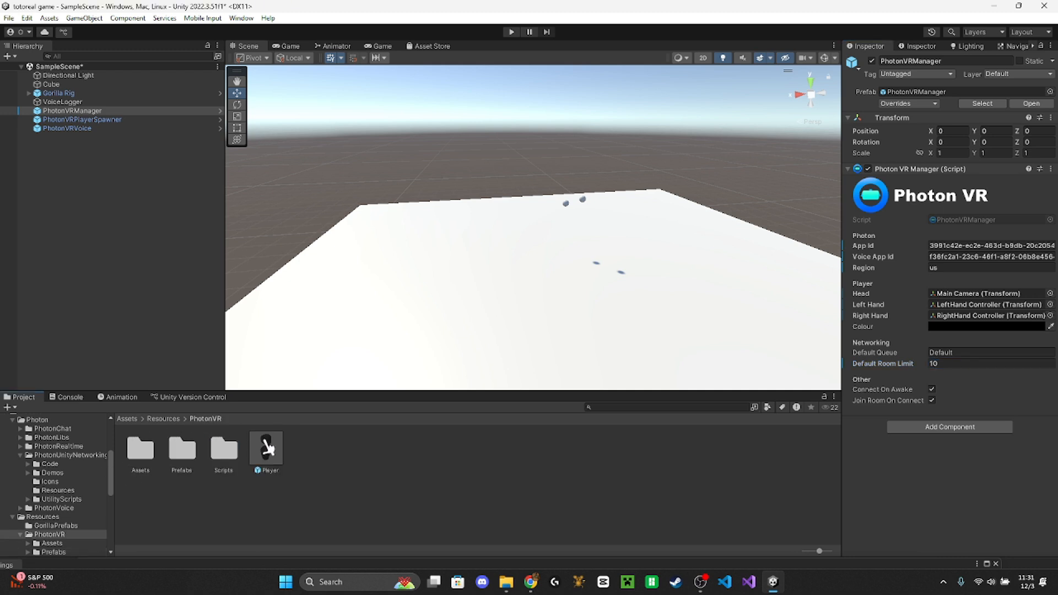
right_click_drag(459, 202, 600, 201)
scroll(601, 201, "up", 10)
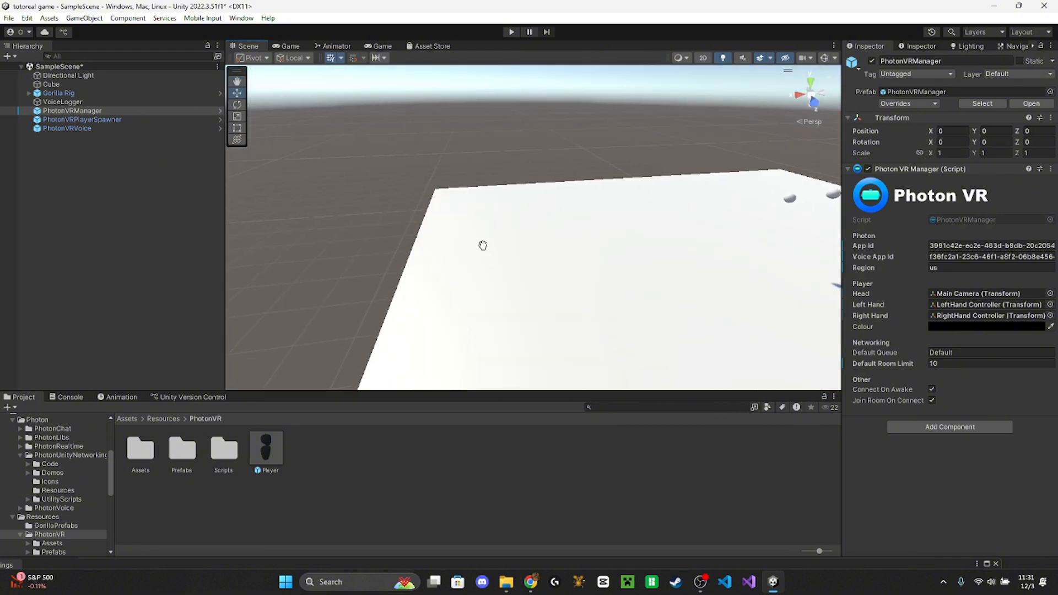
right_click_drag(428, 249, 374, 230)
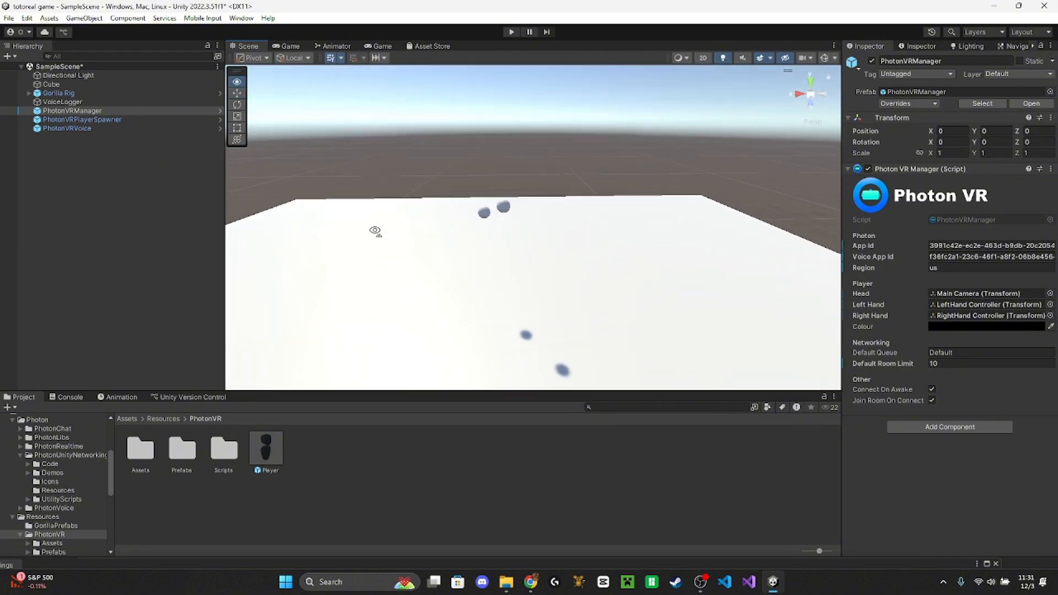
double_click(276, 441)
left_click(448, 504)
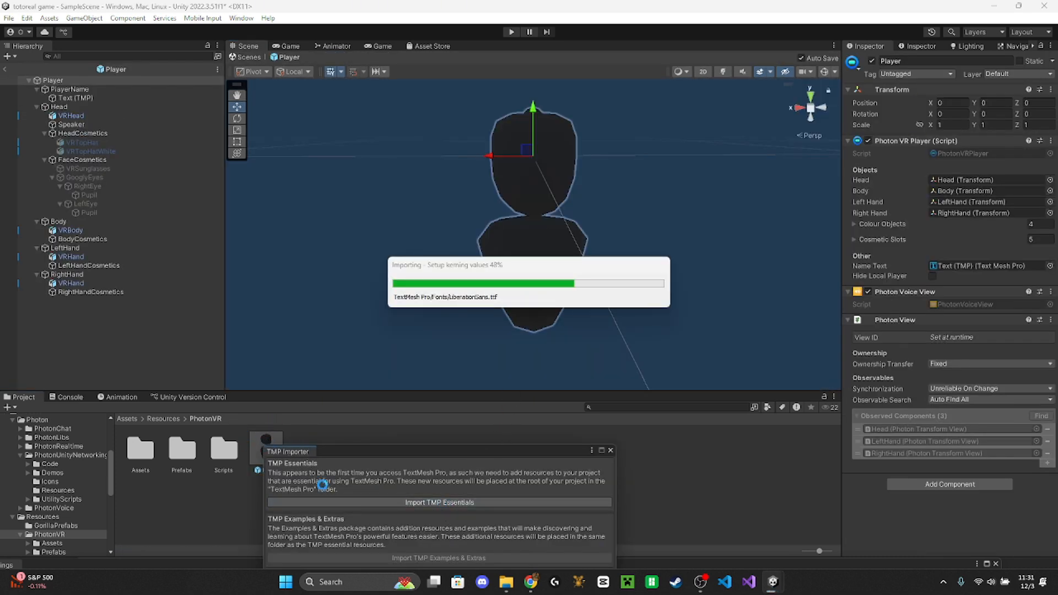
left_click(405, 558)
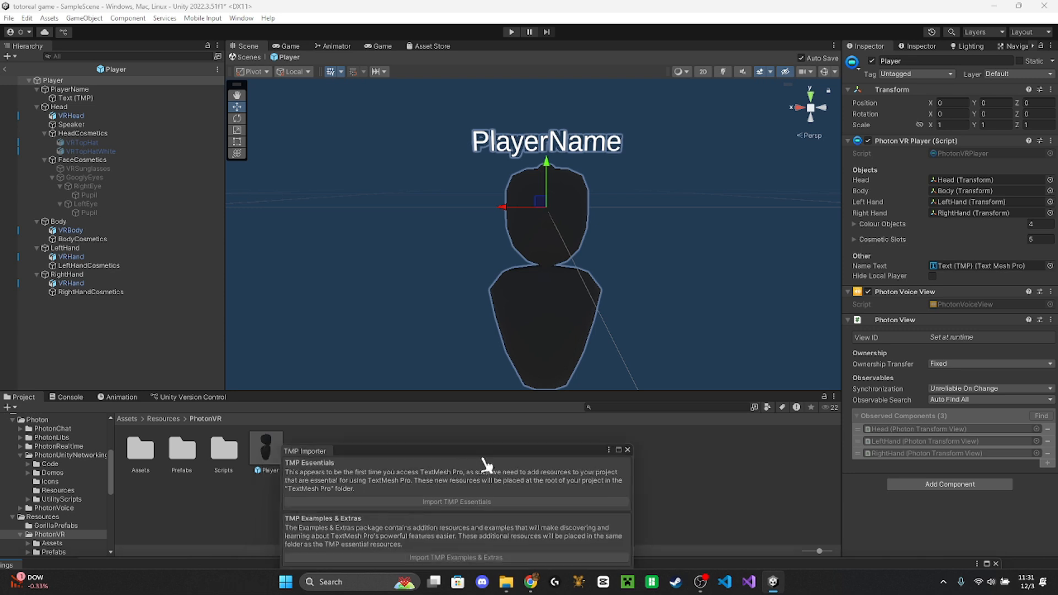
left_click(633, 451)
right_click_drag(491, 198, 597, 232)
middle_click_drag(596, 232, 680, 246)
right_click_drag(680, 245, 500, 234)
scroll(496, 234, "down", 5)
middle_click_drag(500, 233, 486, 234)
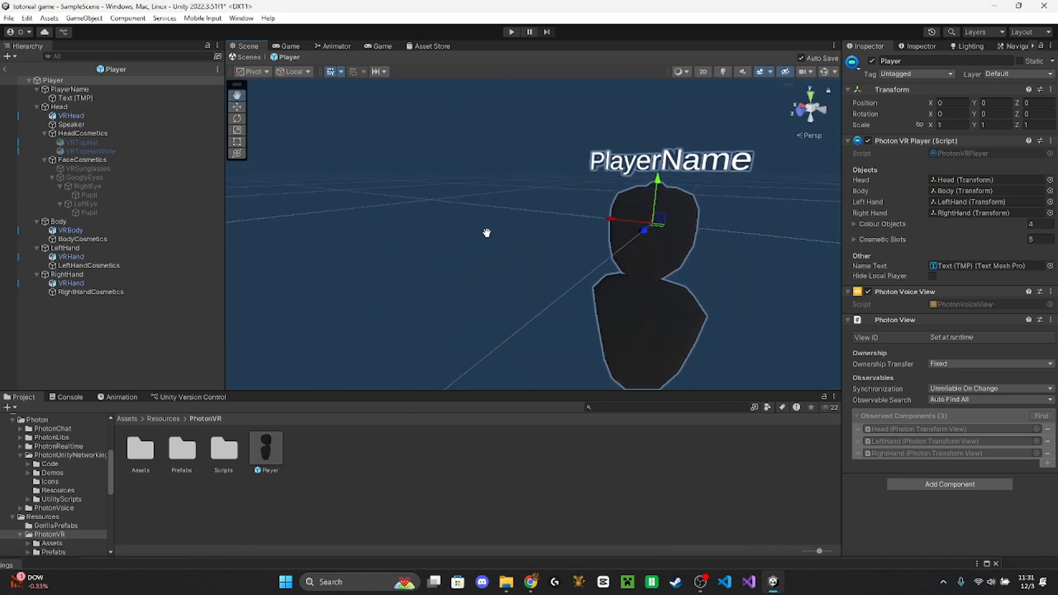
scroll(487, 234, "down", 3)
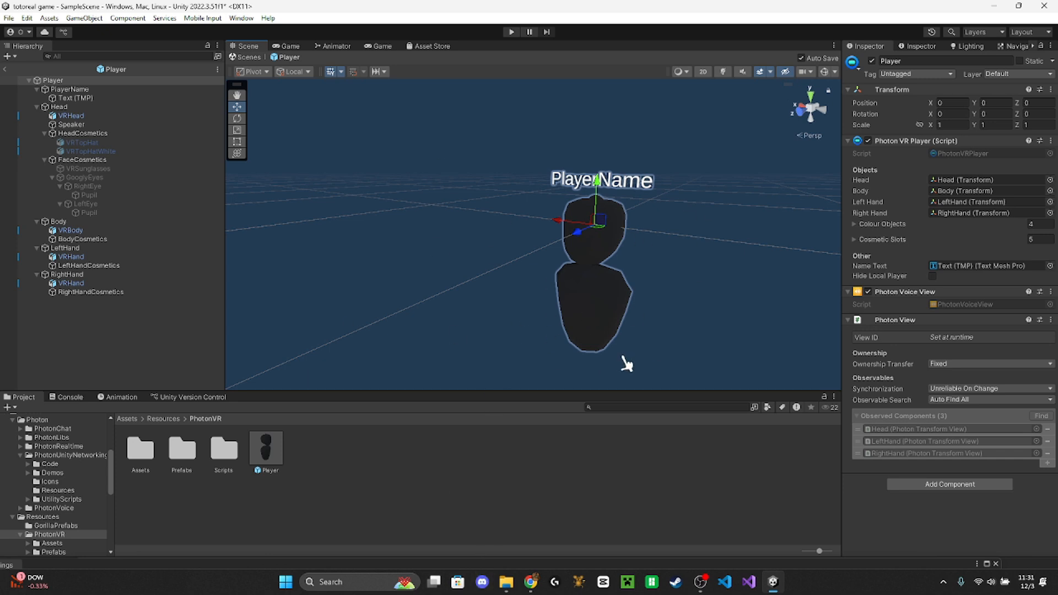
Search the Downloads folder for "Fast" and import the FastIKFabric (1) script into the project's PhotonVR folder
left_click(506, 585)
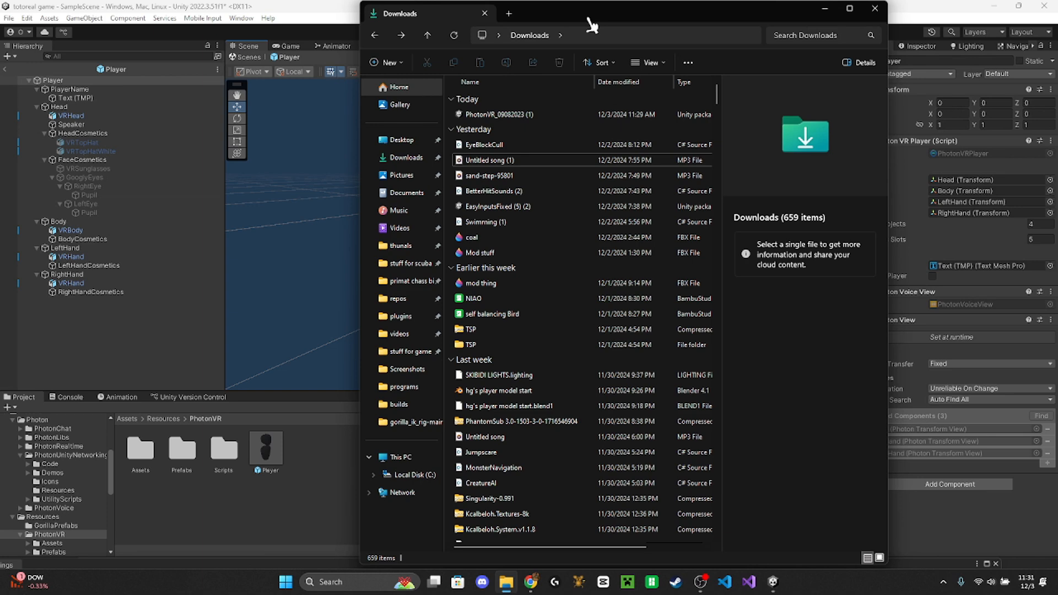
left_click(789, 37)
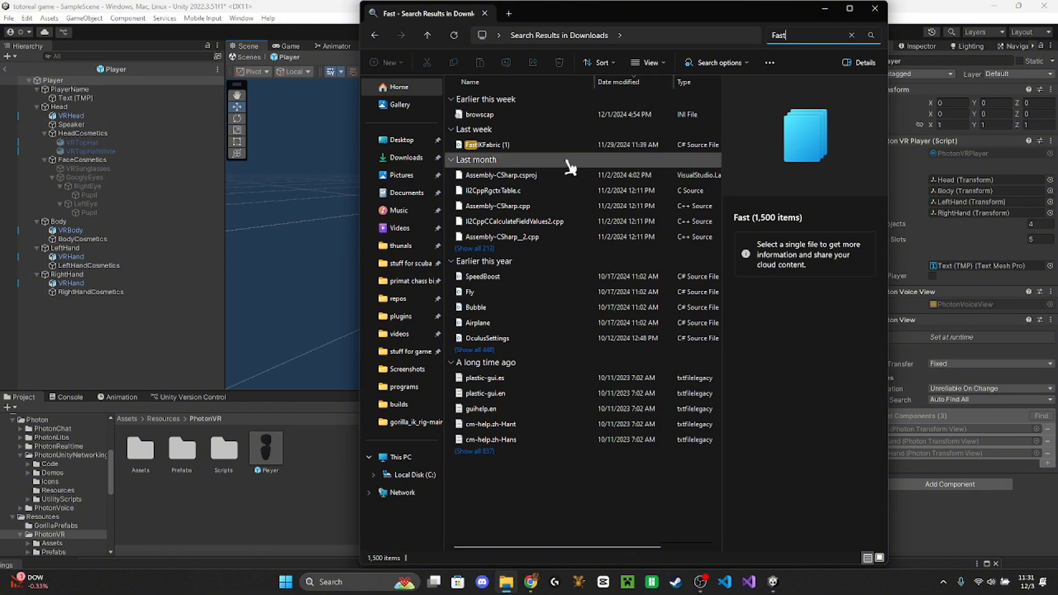
left_click(560, 148)
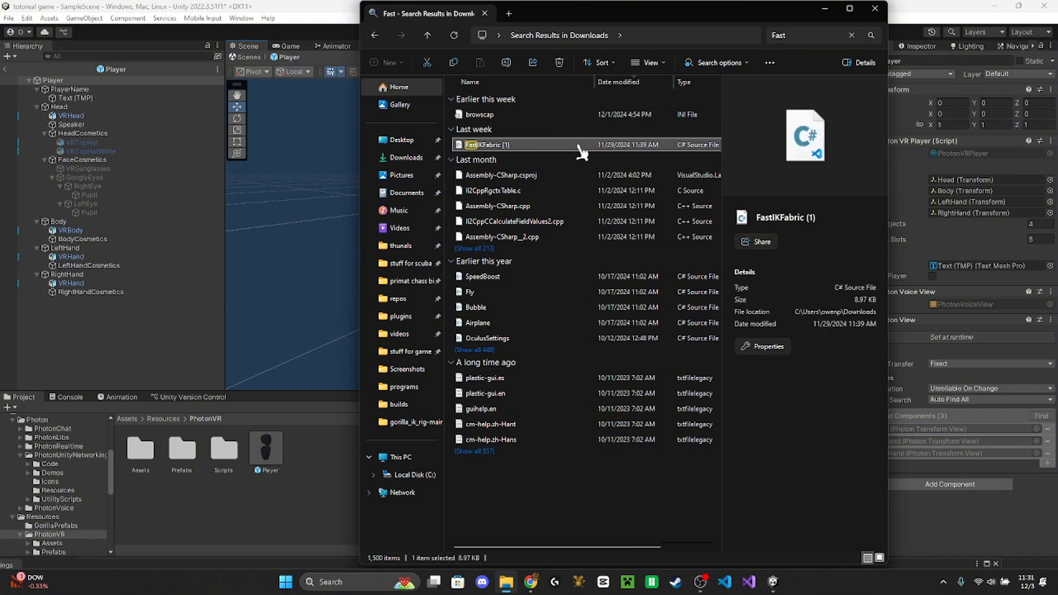
left_click_drag(544, 179, 281, 476)
left_click_drag(587, 2, 496, 578)
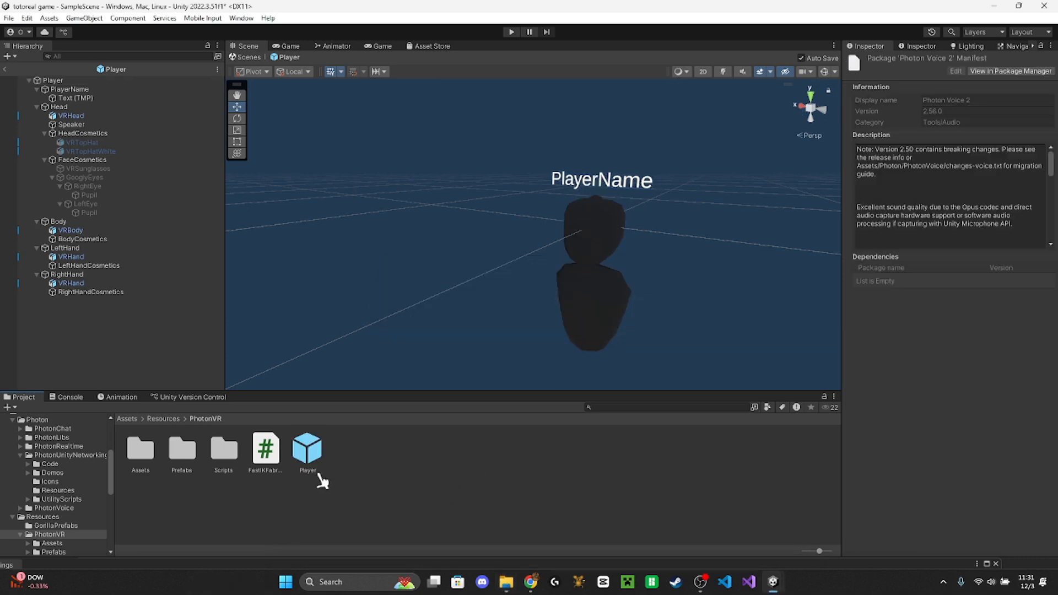
Rename the imported FastIKFabric (1) script to FastIKFabric
left_click(272, 460)
right_click(274, 460)
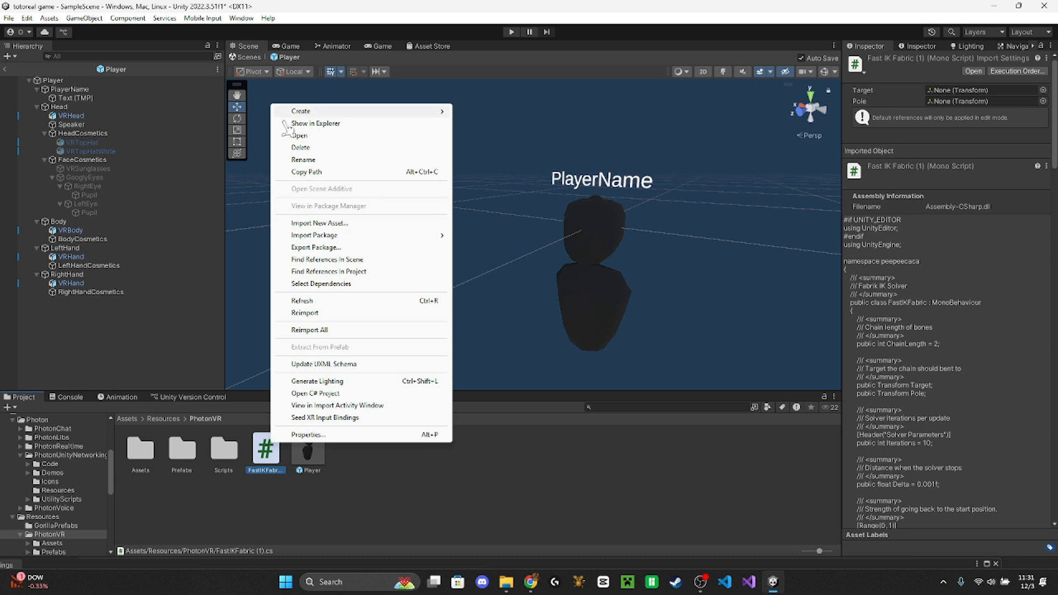
left_click(298, 168)
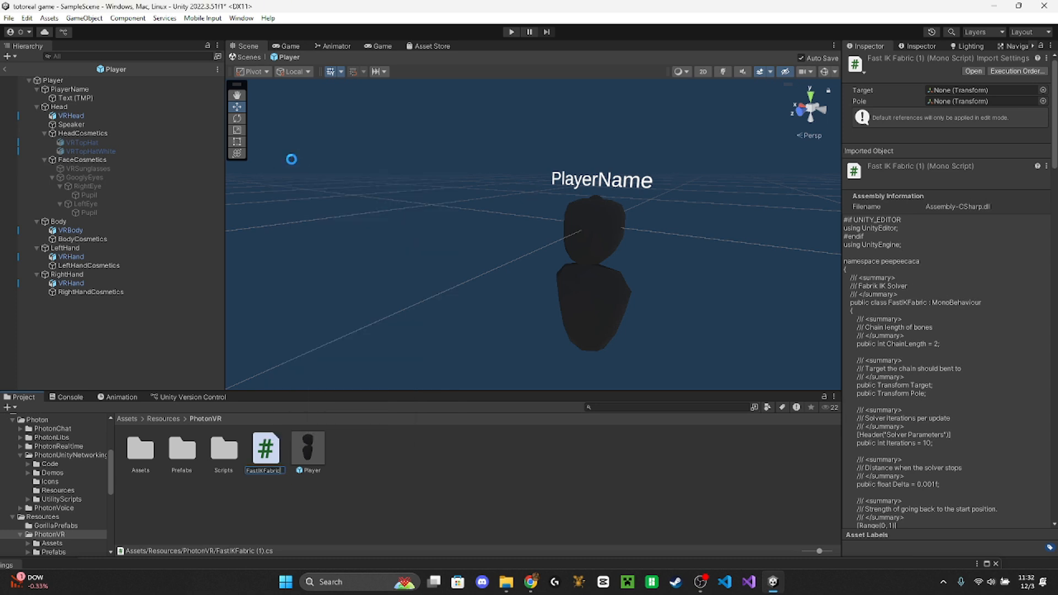
key("Return")
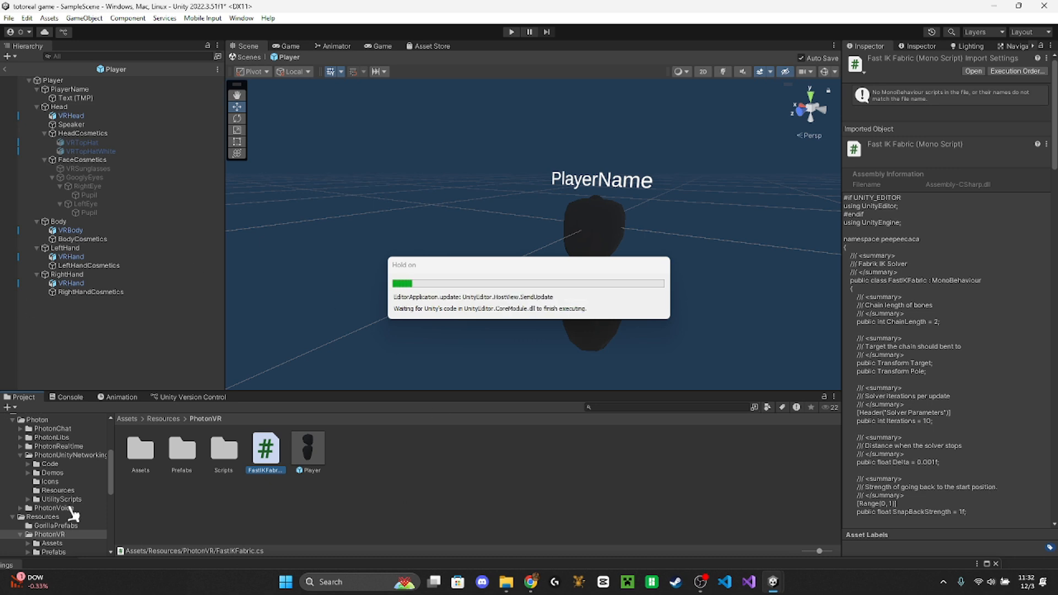
Review the FastIKFabric script's code and its class name
left_click(253, 459)
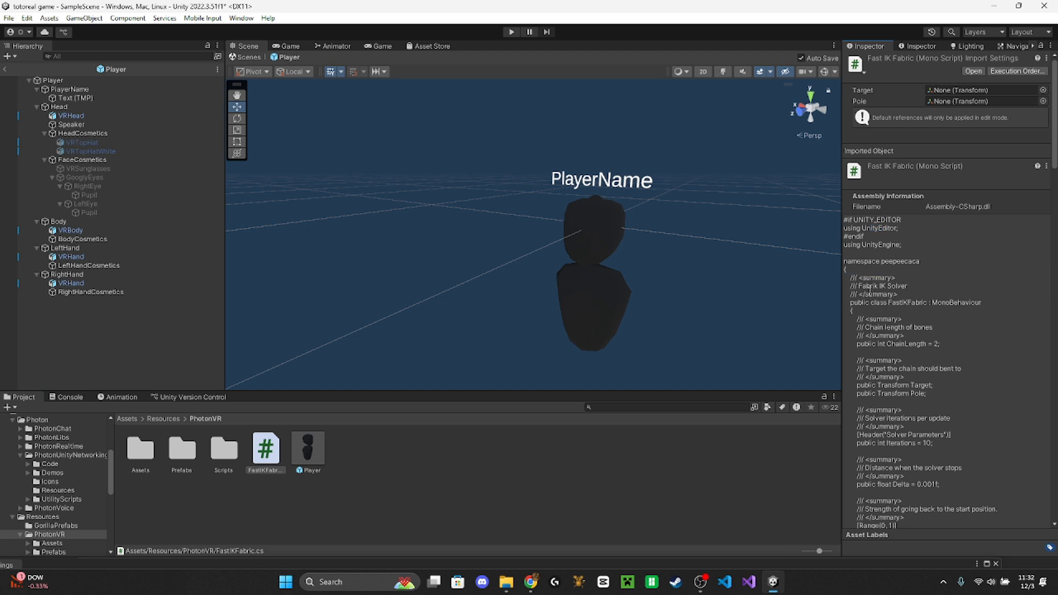
left_click_drag(855, 306, 908, 306)
left_click_drag(876, 344, 859, 360)
left_click(880, 361)
left_click_drag(859, 220, 905, 228)
left_click(905, 228)
right_click_drag(671, 282, 595, 391)
Import the player modill FBX file from the "stuff for scuba monkews" folder into the project's PhotonVR folder
mouse_move(508, 585)
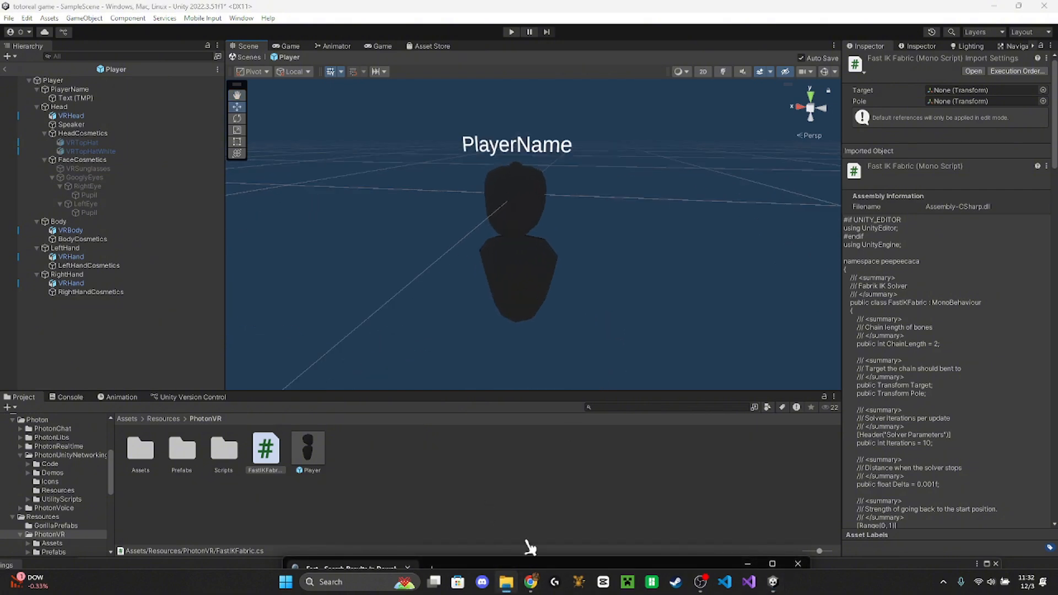
left_click(557, 517)
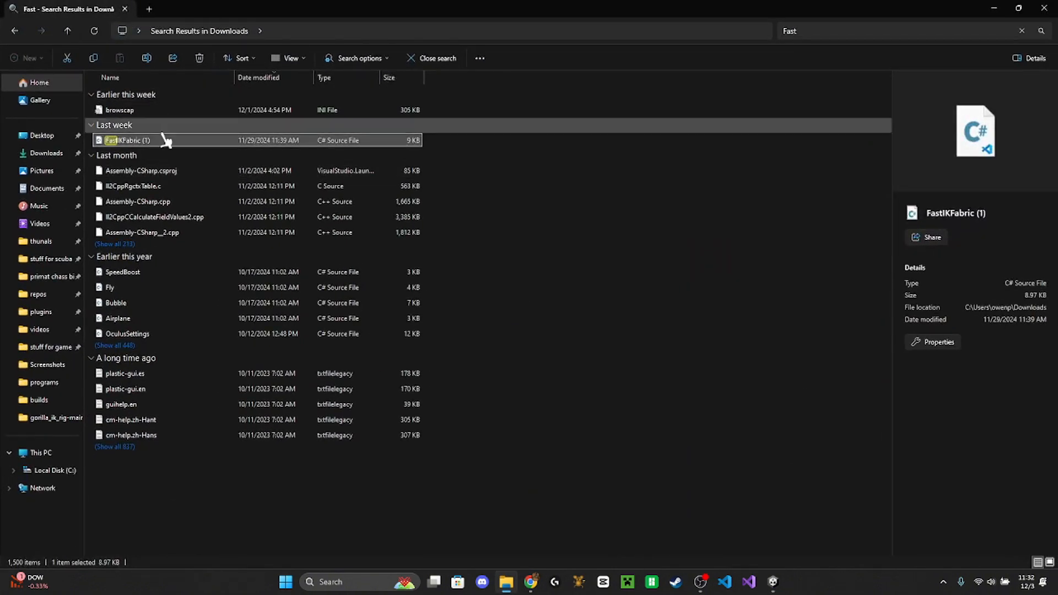
left_click(52, 258)
left_click_drag(280, 14, 354, 41)
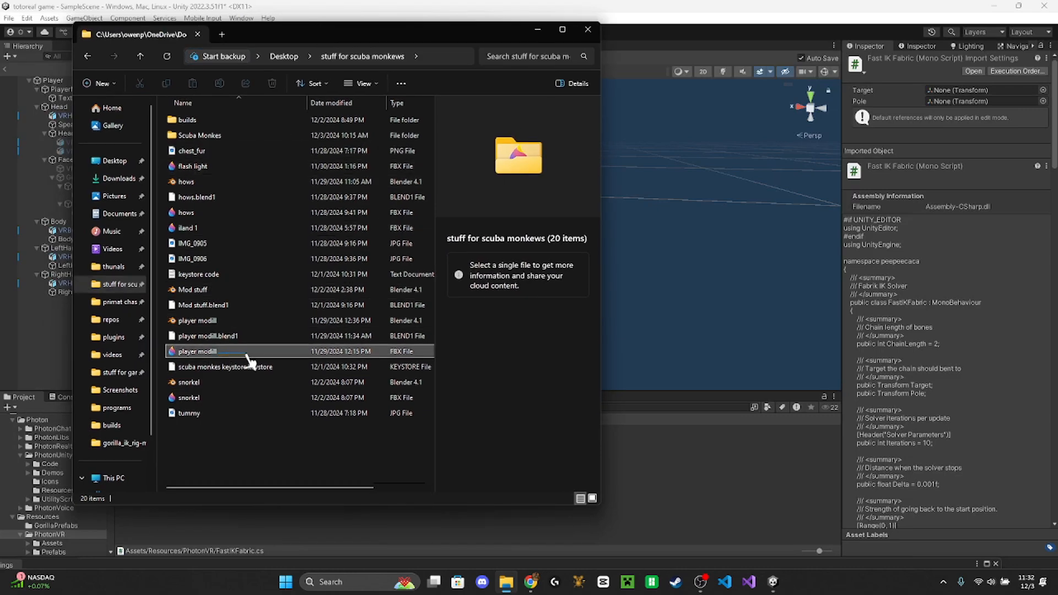
left_click(226, 352)
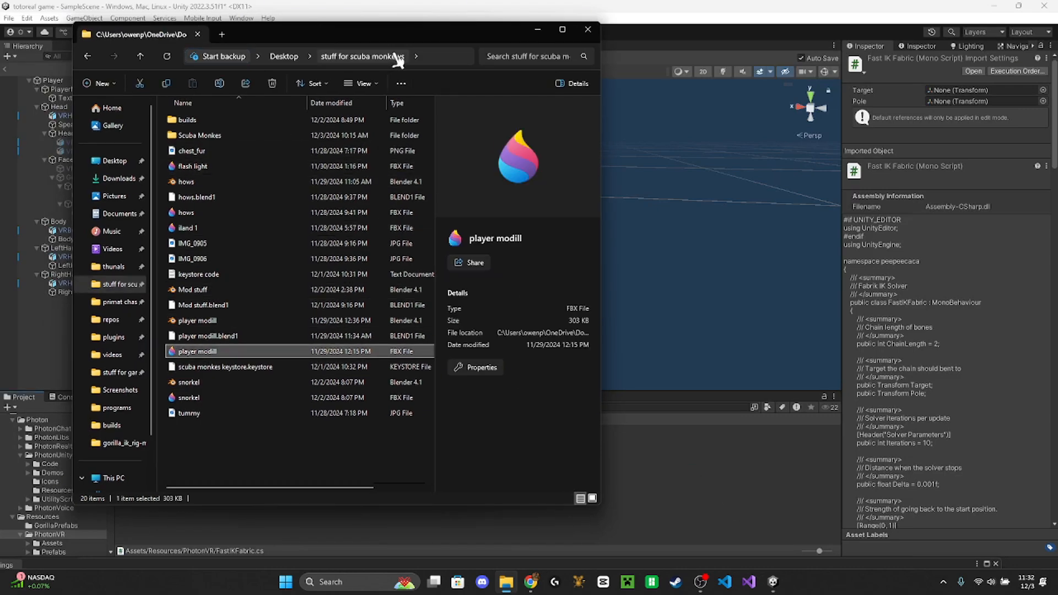
left_click_drag(395, 39, 330, 557)
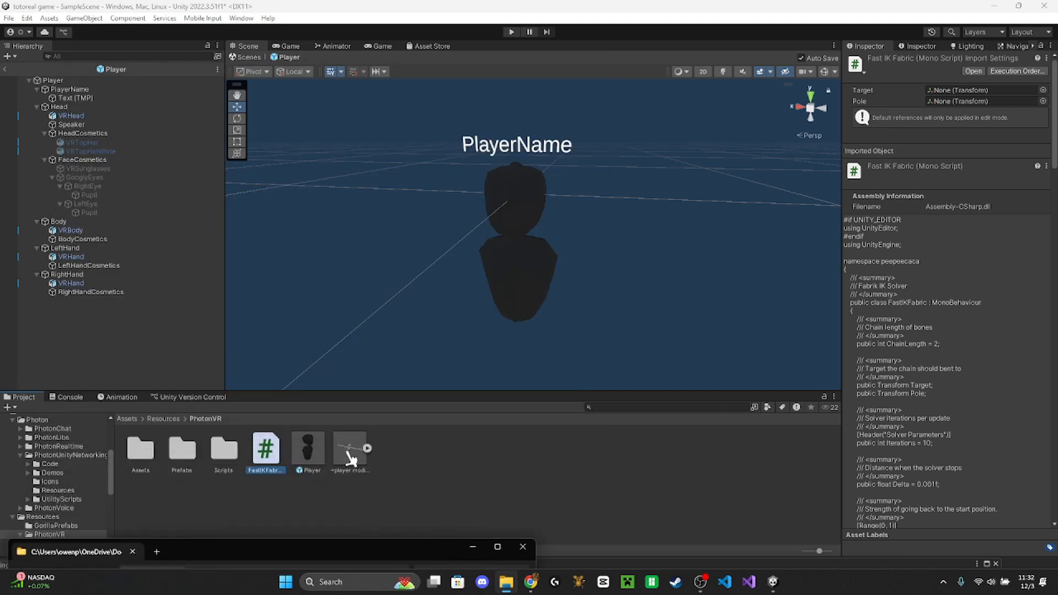
Place the player modill model in the Player prefab and rotate it to 90 degrees about Y
left_click_drag(351, 457, 507, 171)
scroll(531, 204, "down", 3)
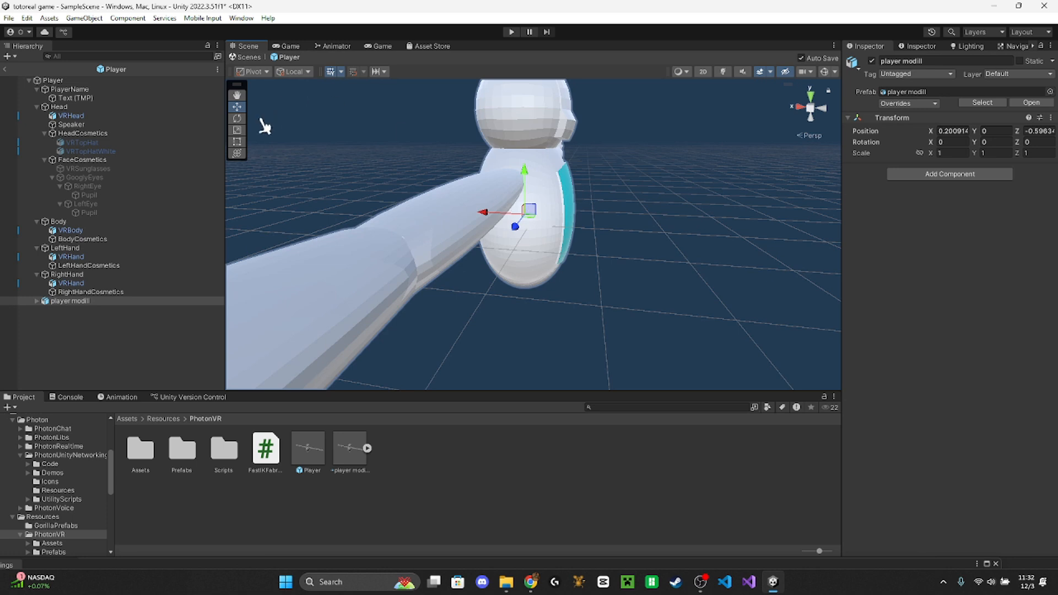
left_click(238, 118)
left_click_drag(556, 230, 441, 233)
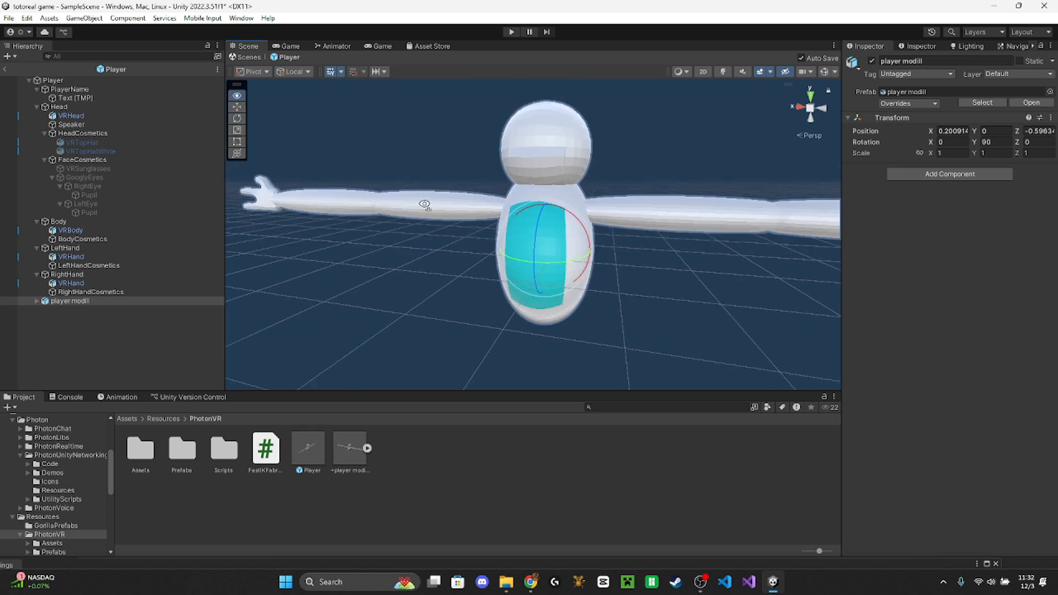
Scale the player modill model down uniformly to about 0.116
left_click(238, 131)
left_click_drag(552, 265, 423, 241)
scroll(655, 214, "up", 5)
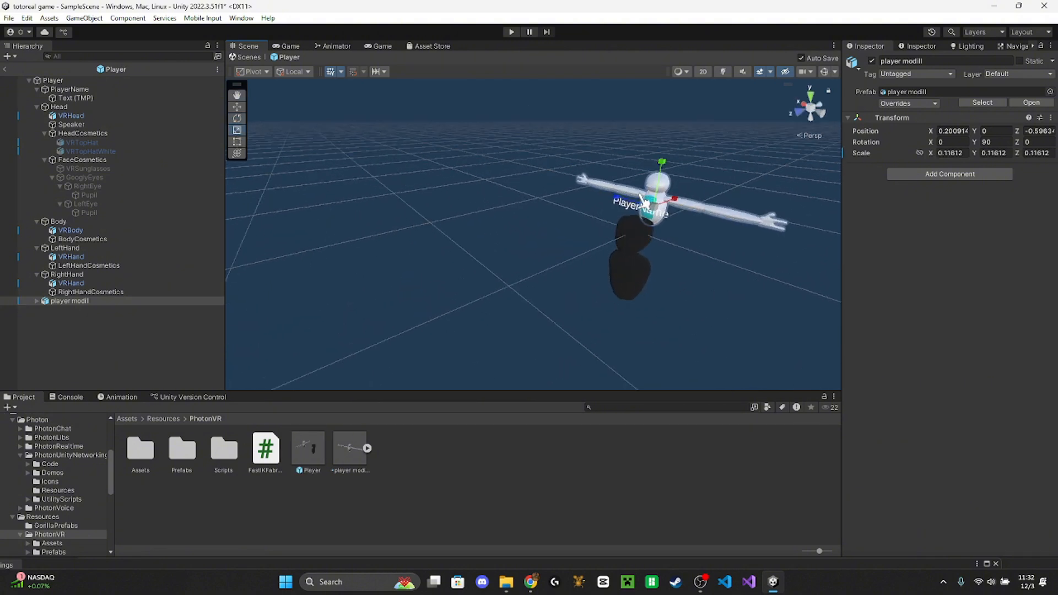
middle_click_drag(661, 213, 586, 204)
scroll(593, 204, "up", 4)
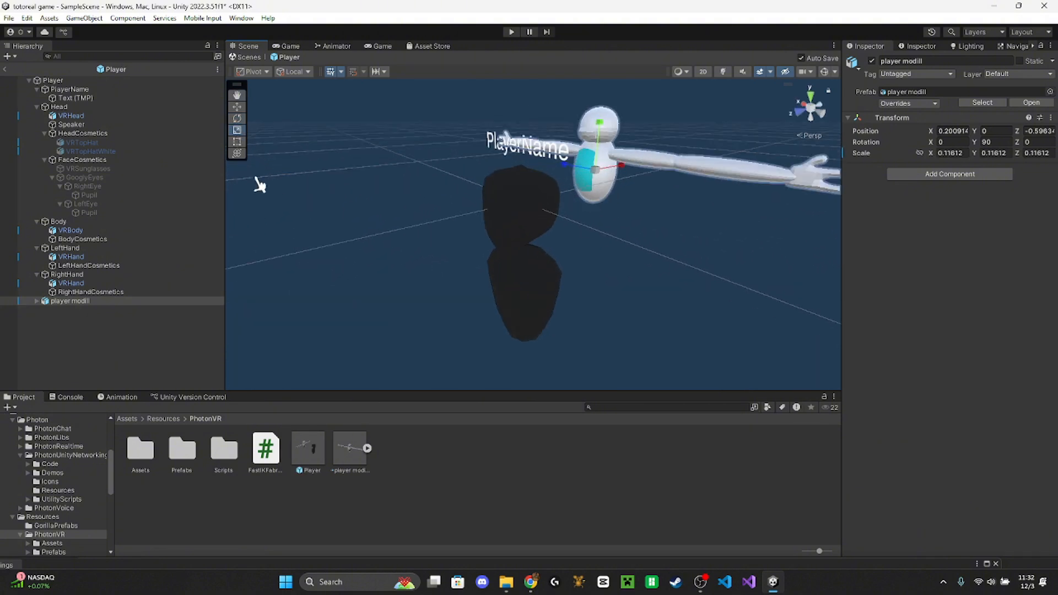
Move player modill over the default body to about X -0.021, Y -0.262, Z 0.02, and scale it uniformly to about 0.157
left_click(237, 107)
left_click_drag(599, 181, 486, 201)
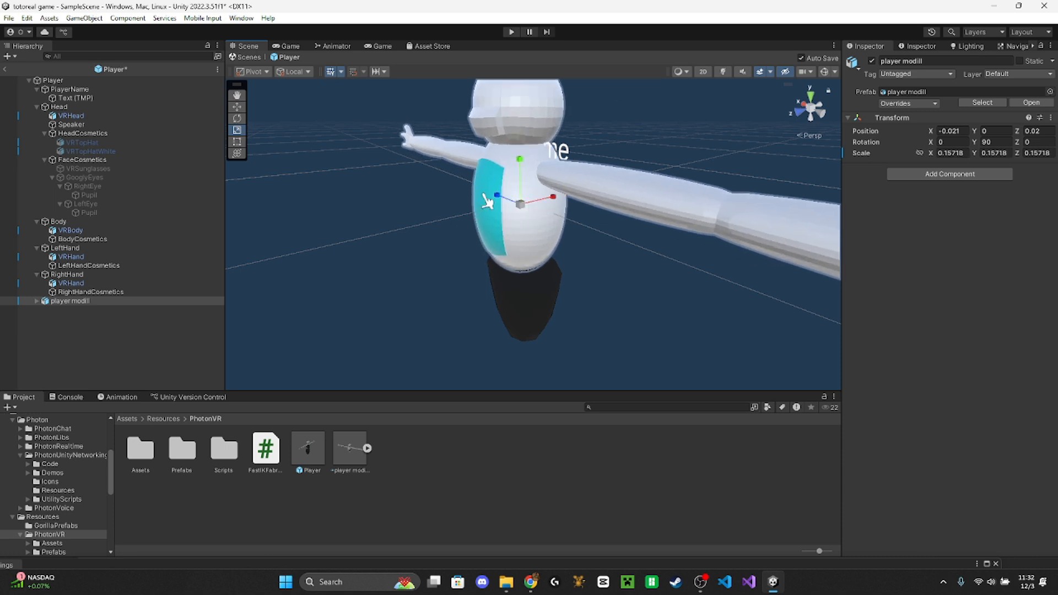
left_click_drag(521, 161, 522, 236)
right_click_drag(521, 236, 564, 254)
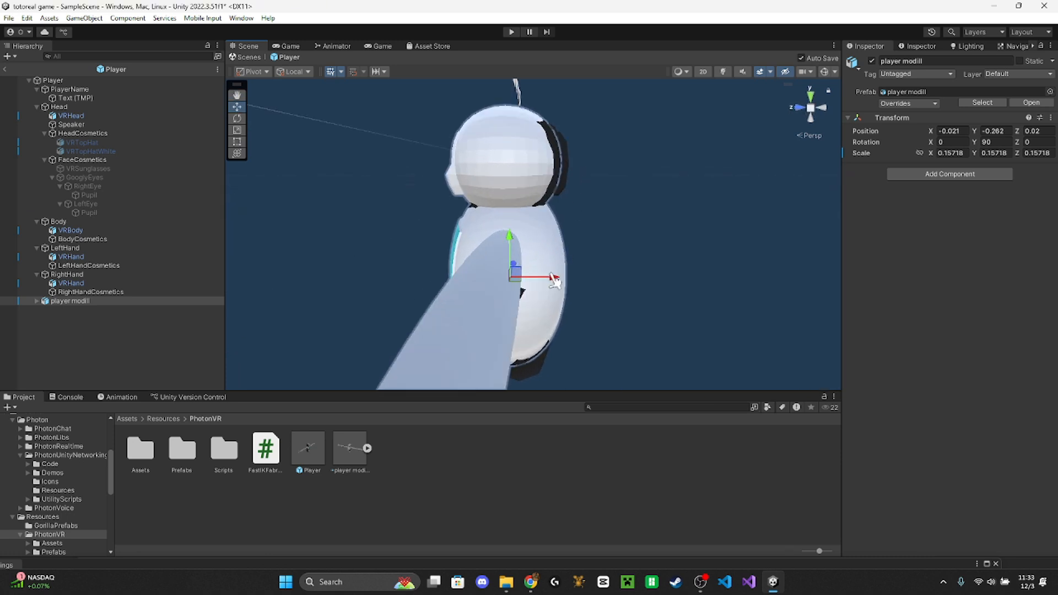
Fine-tune player modill's fit over the default body at about X 0.001, Y -0.285, Z 0.011, with uniform scale about 0.168
left_click_drag(554, 281, 522, 282)
left_click(237, 130)
key("w")
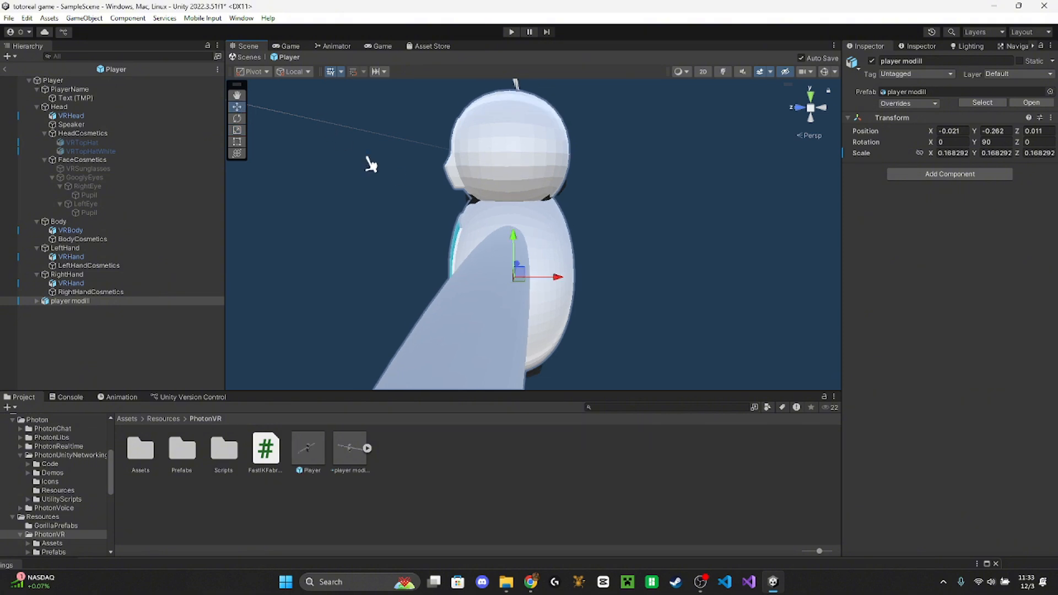
left_click_drag(514, 236, 514, 247)
key("a")
right_click_drag(472, 275, 581, 238)
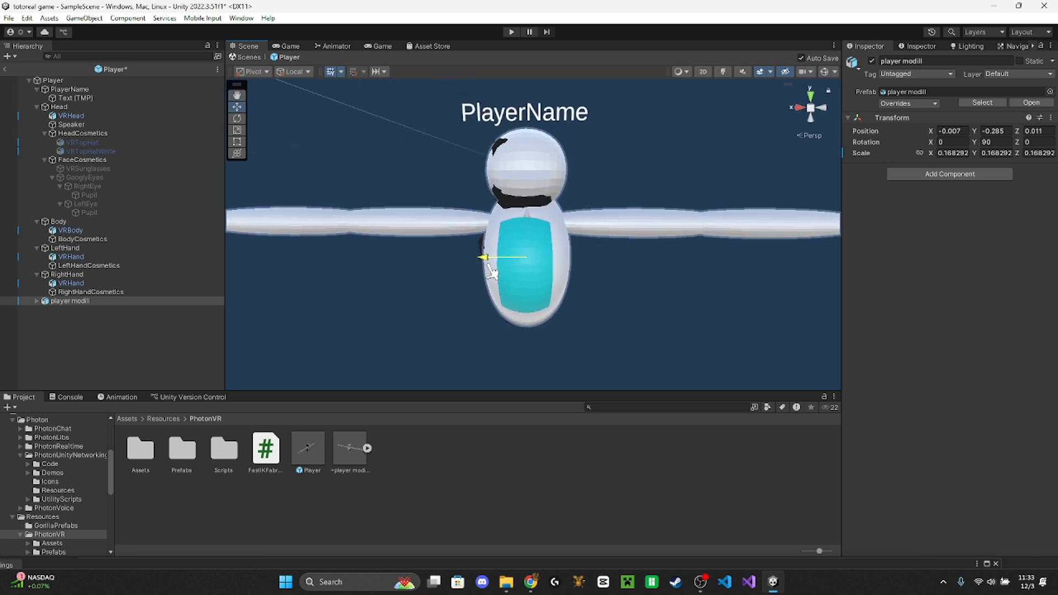
left_click_drag(494, 262, 486, 268)
right_click_drag(489, 270, 486, 199)
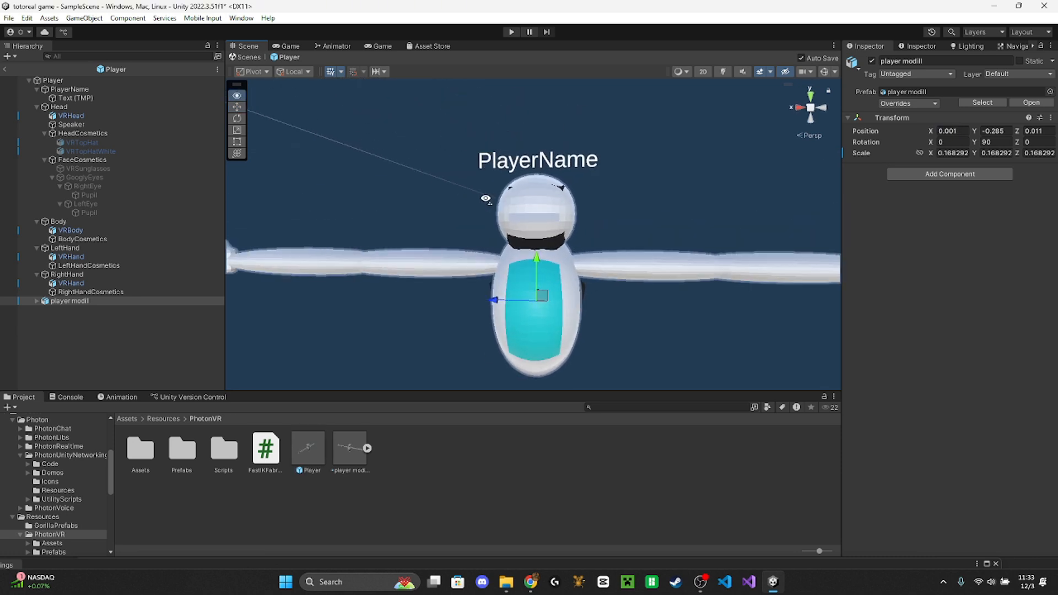
Select VRHead, VRBody and both VRHand objects in the Player prefab and deactivate them
left_click(125, 284)
left_click(118, 257, "ctrl")
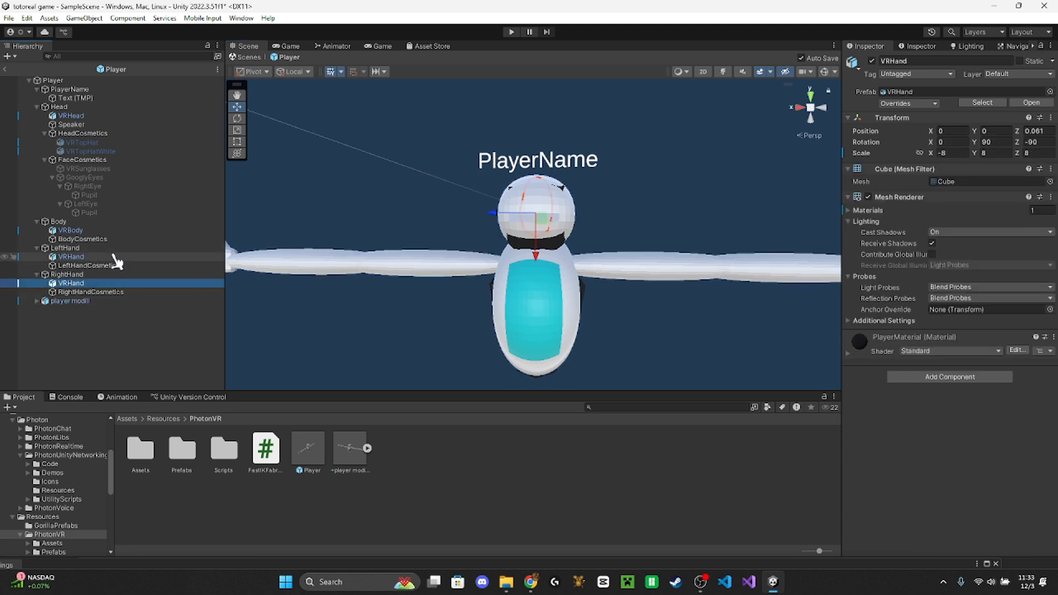
left_click(190, 115, "ctrl")
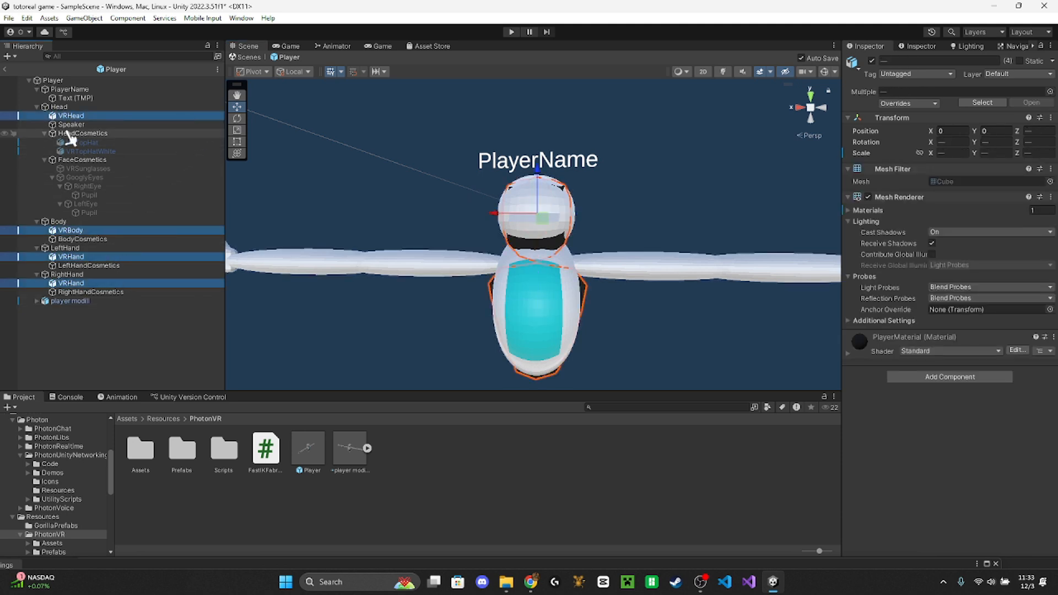
left_click(160, 231, "ctrl")
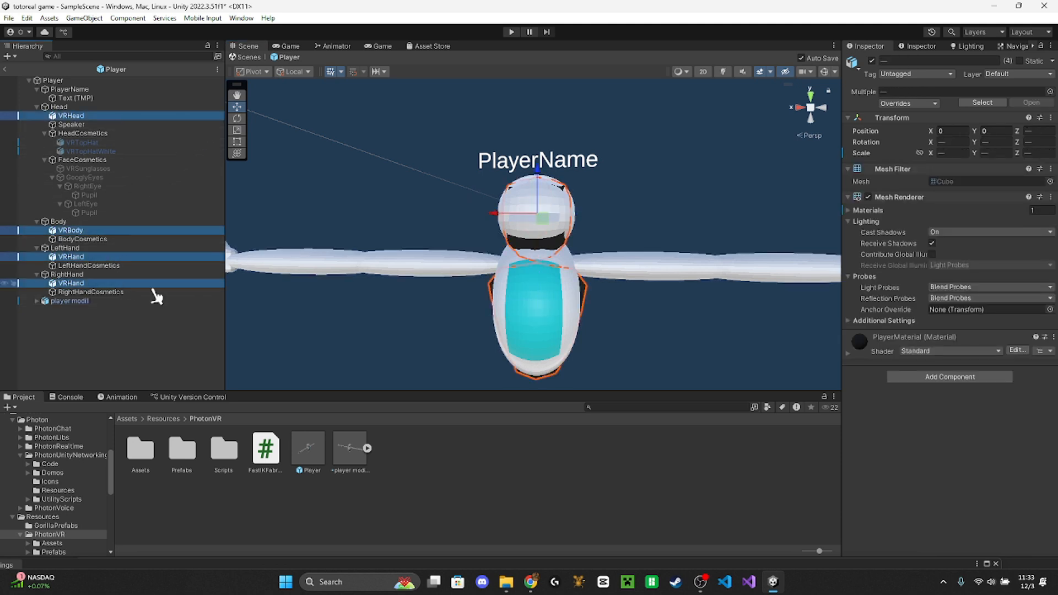
left_click(871, 60)
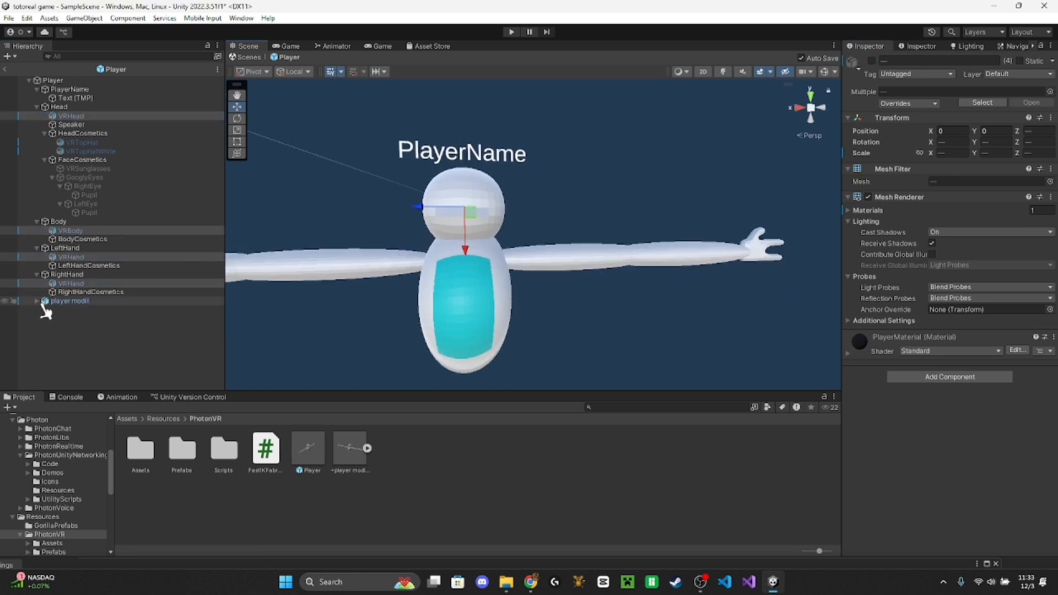
Nest player modill under the Head object in the Player prefab and expand its Armature
left_click_drag(65, 304, 103, 107)
left_click(44, 222)
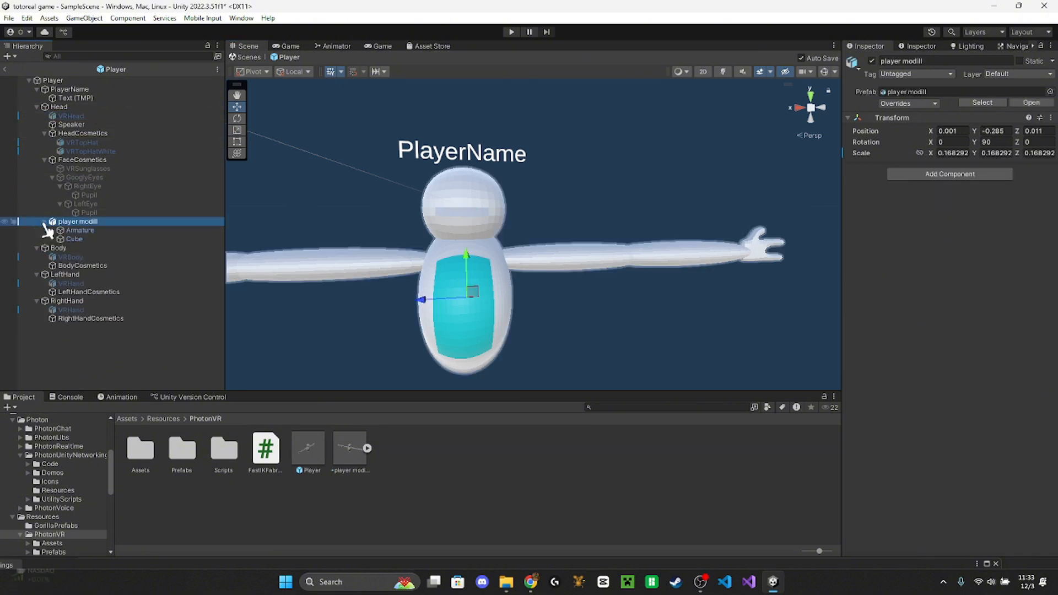
left_click(53, 230)
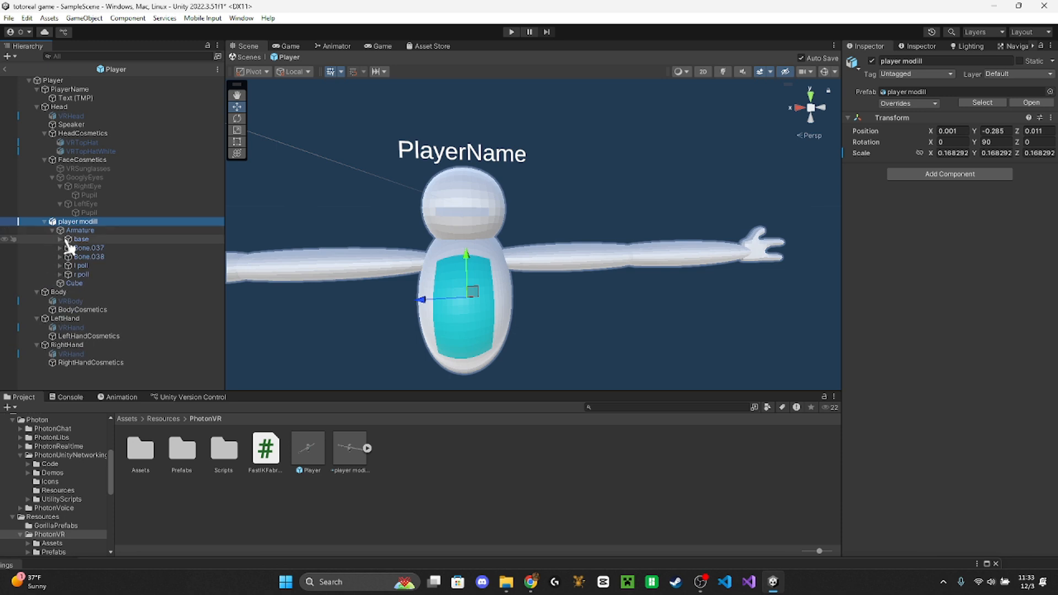
Expand the armature's base bone and the r sholder chain down to Bone.004, and select the r hand bone
left_click(60, 247)
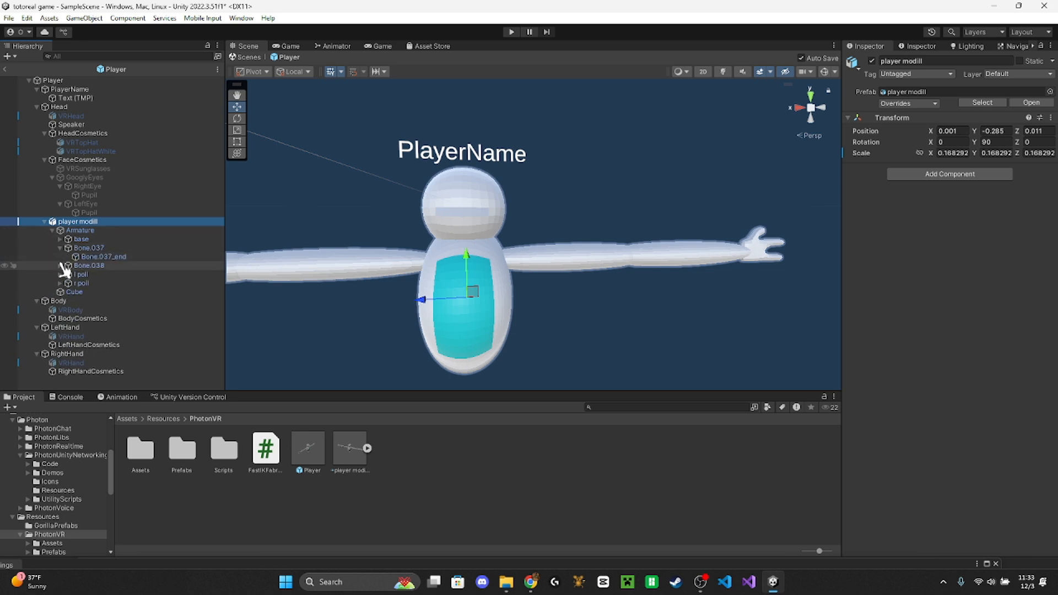
left_click(60, 266)
left_click(60, 266)
left_click(60, 248)
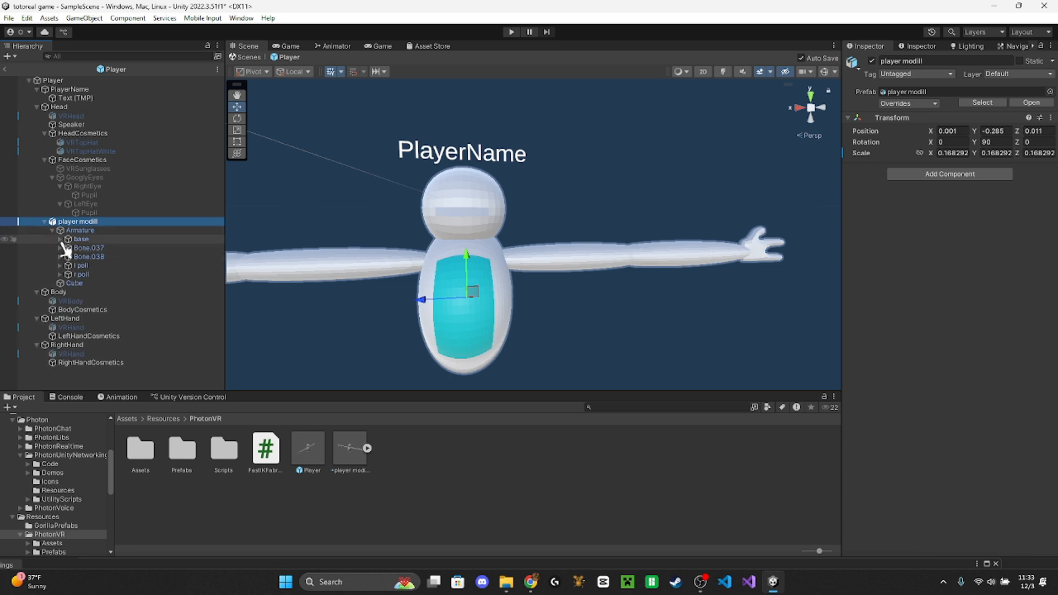
left_click(60, 239)
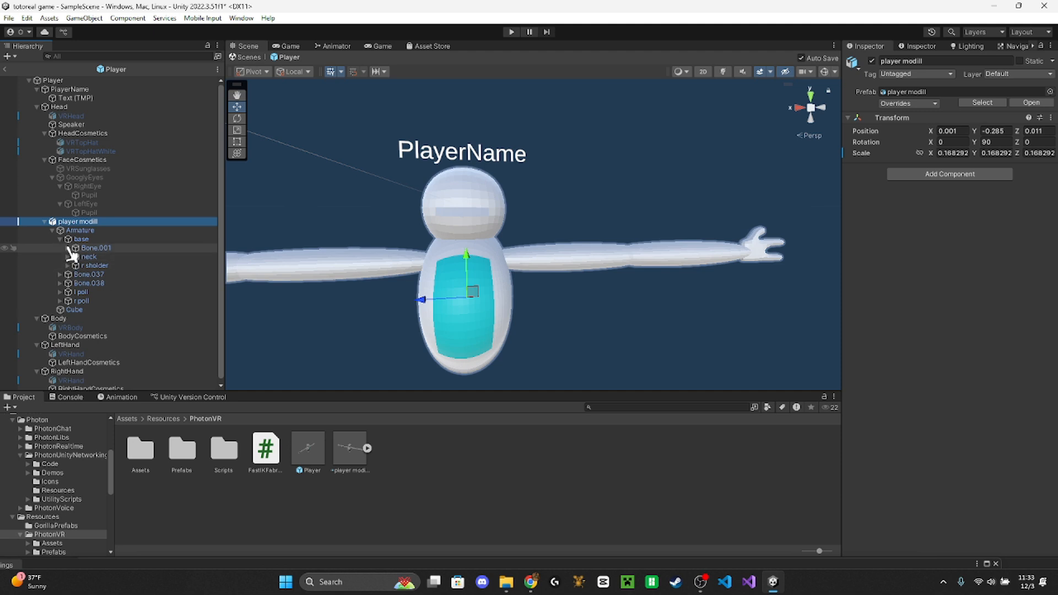
left_click(68, 248)
left_click(76, 274)
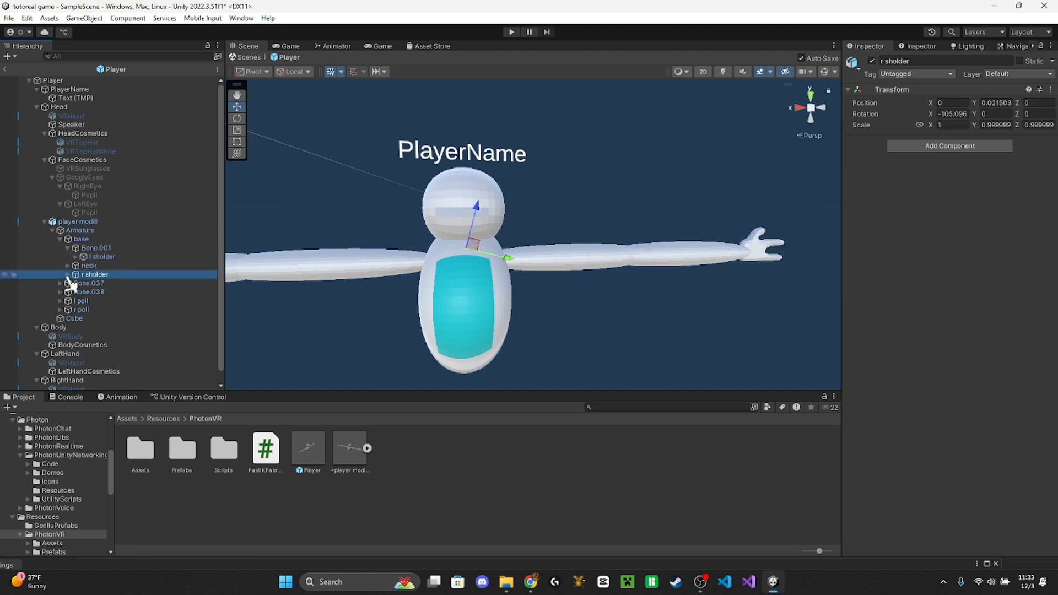
left_click(68, 275)
left_click(76, 283)
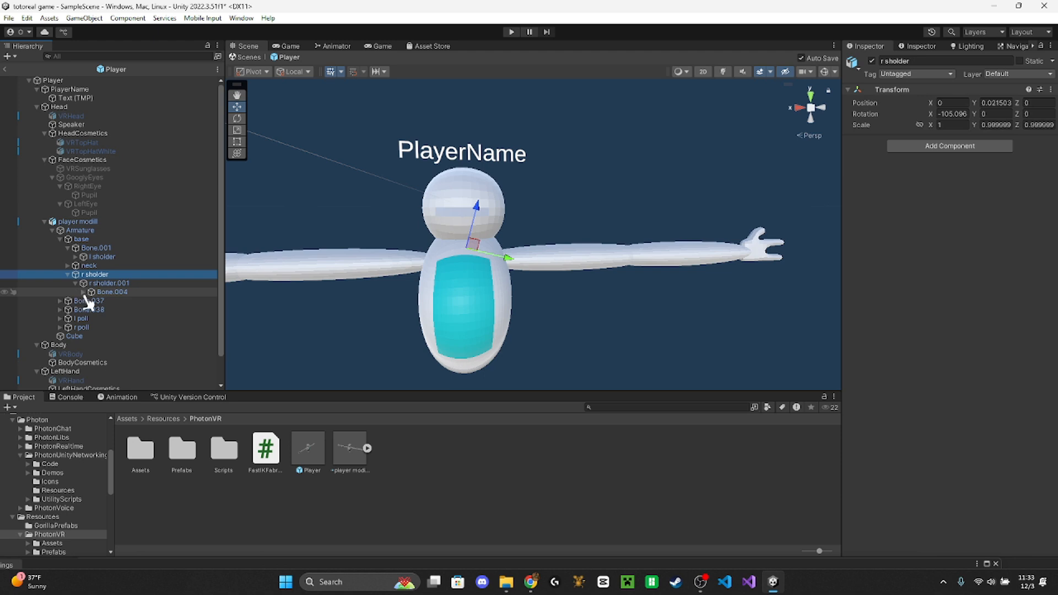
left_click(84, 292)
left_click(103, 302)
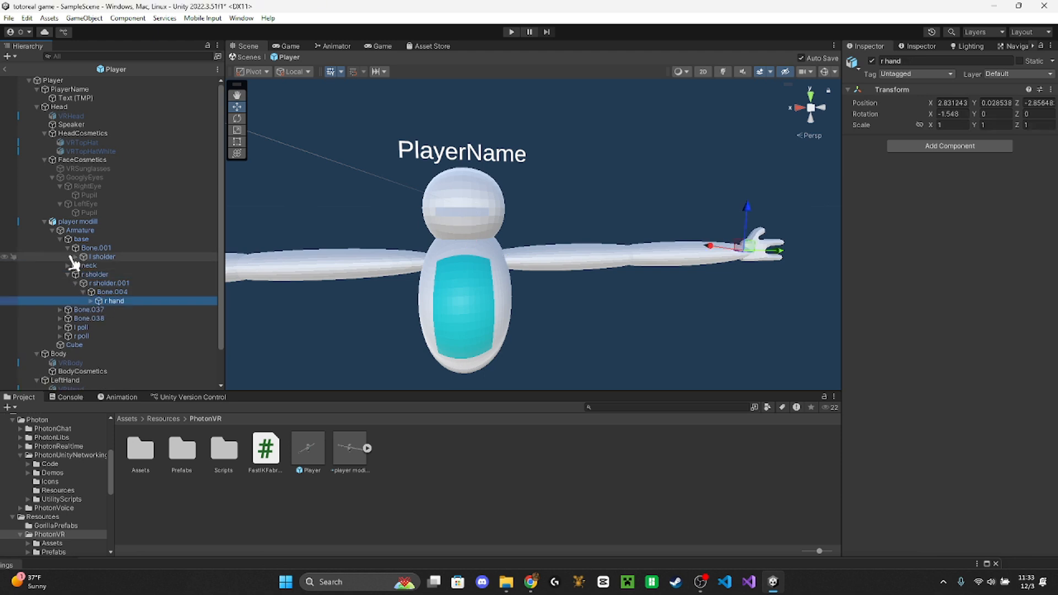
Swap the hand bone names: rename l hand under Bone.006 to r hand, and r hand under Bone.004 to l hand
left_click(94, 257)
key("f")
left_click(76, 257)
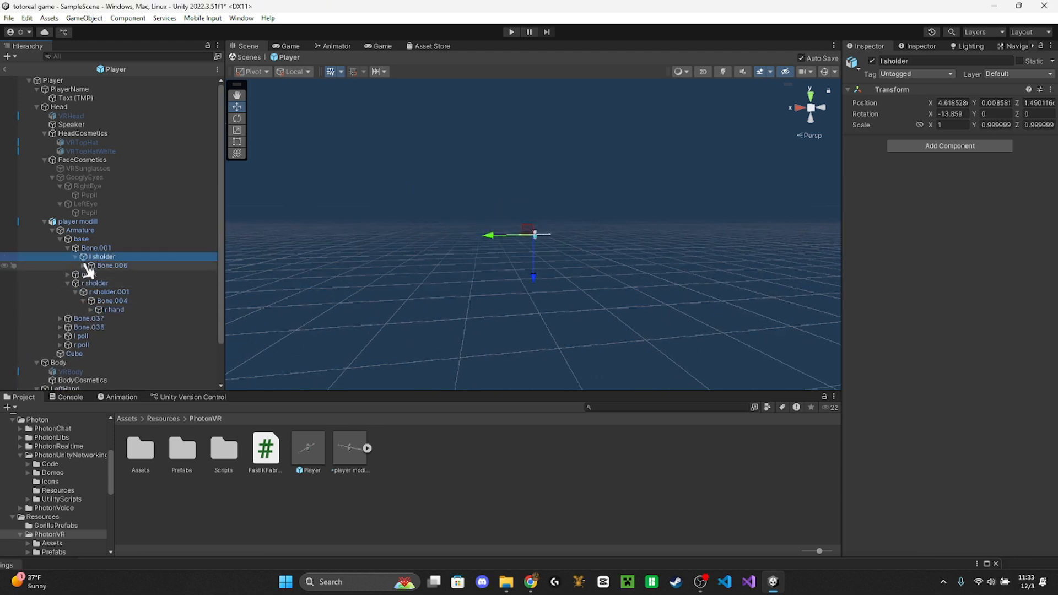
left_click(84, 266)
scroll(491, 236, "up", 6)
right_click_drag(572, 268, 239, 287)
key("f")
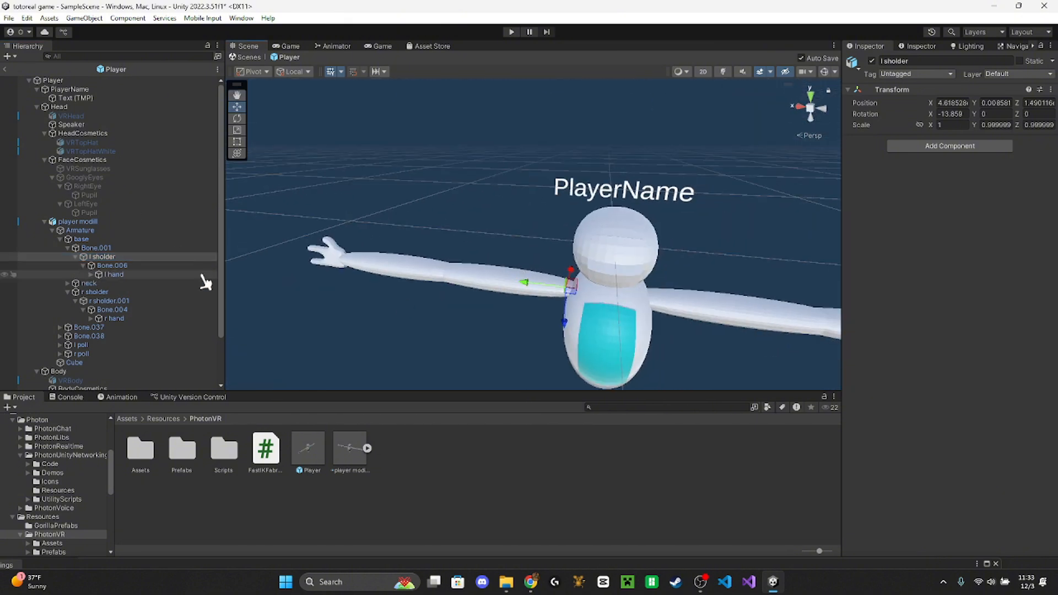
left_click(183, 275)
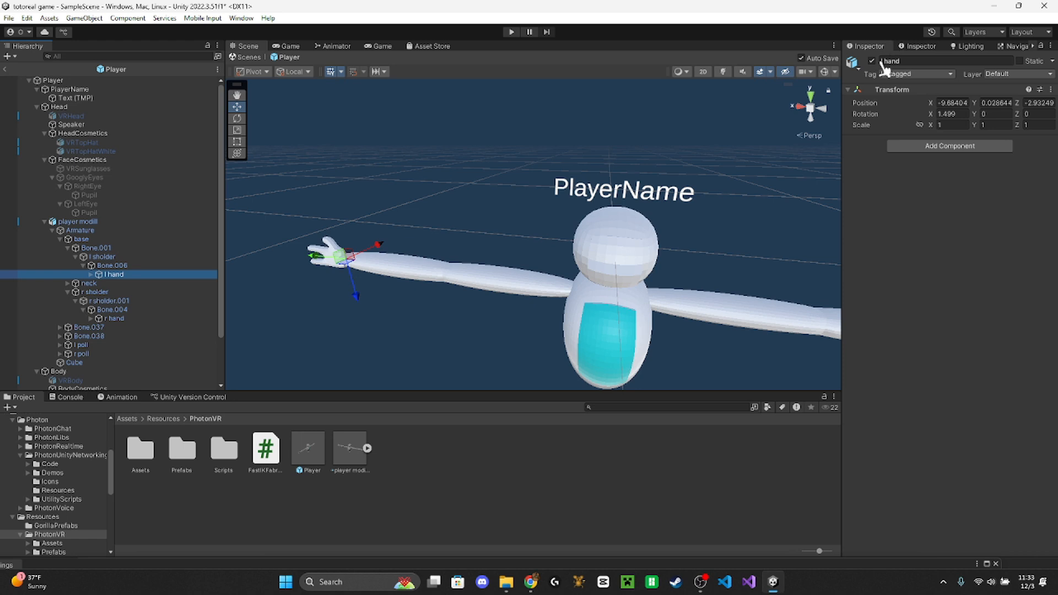
left_click(881, 61)
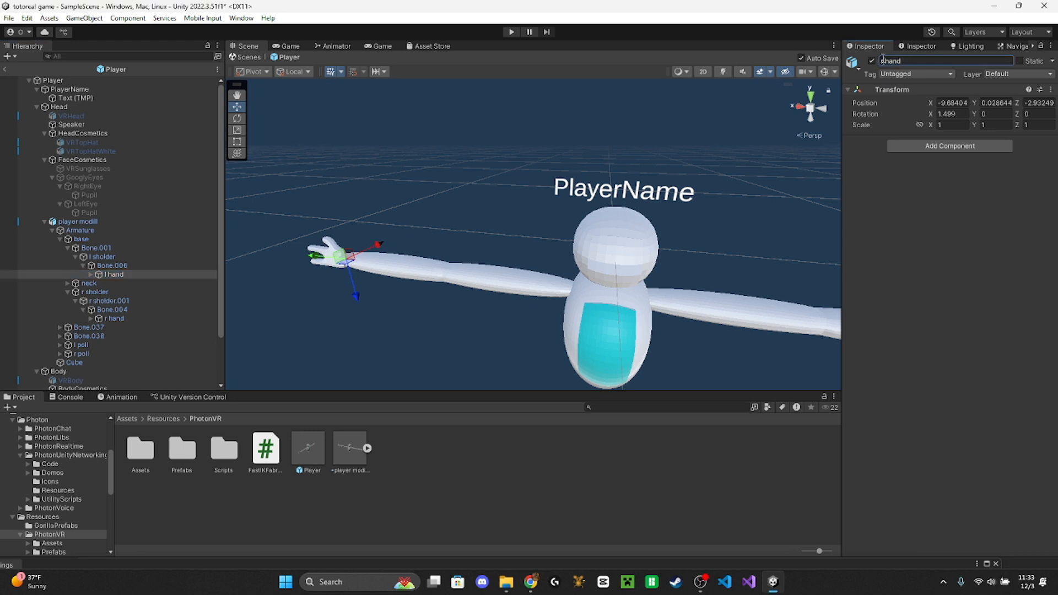
left_click(115, 318)
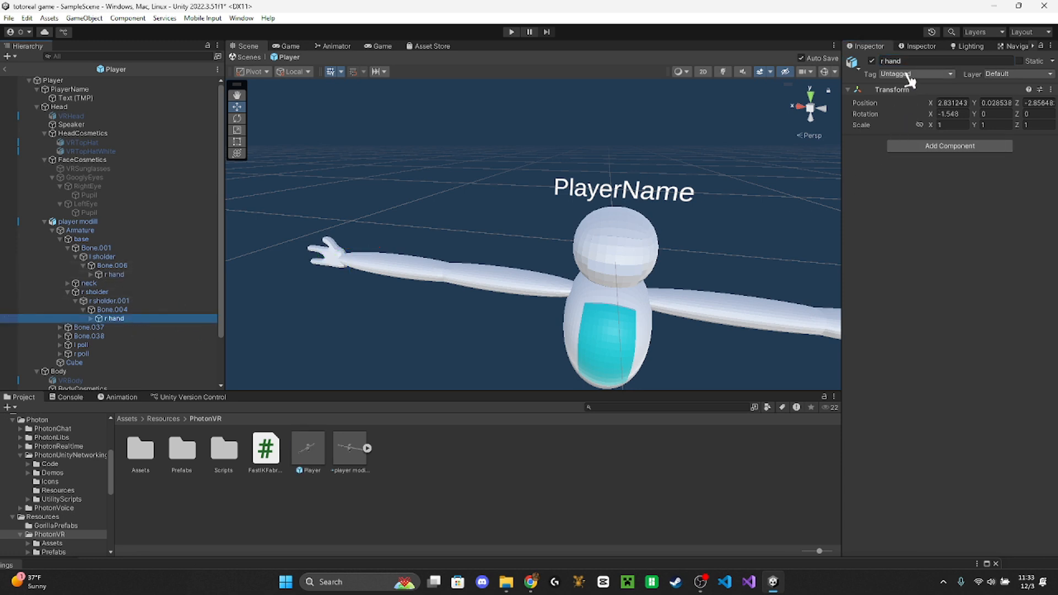
left_click(888, 62)
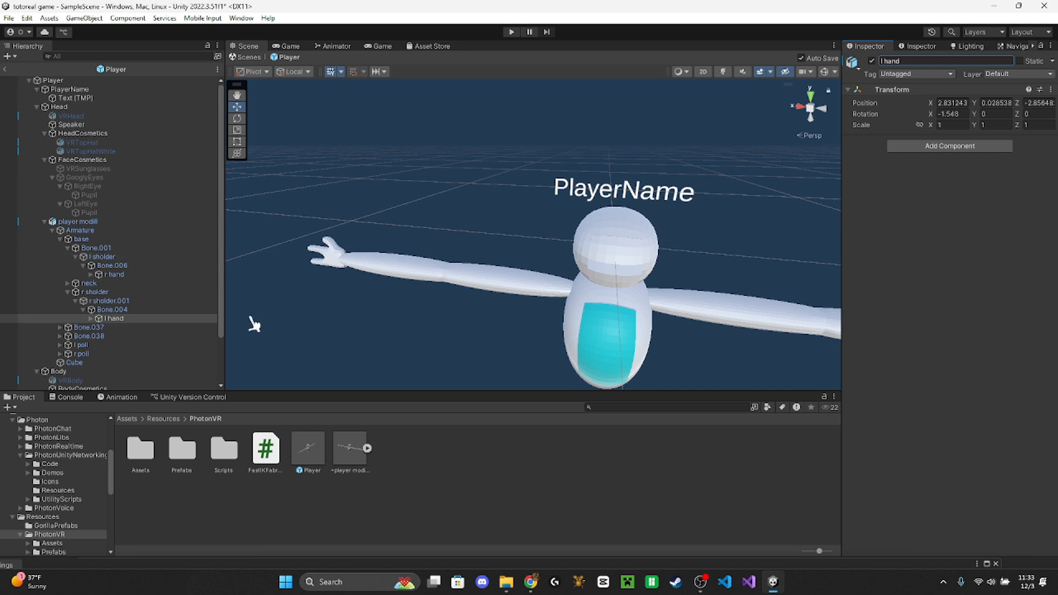
Swap the two pole bone names in the Armature: rename l poll to r poll and the original r poll to l poll
scroll(148, 355, "down", 2)
left_click(148, 313)
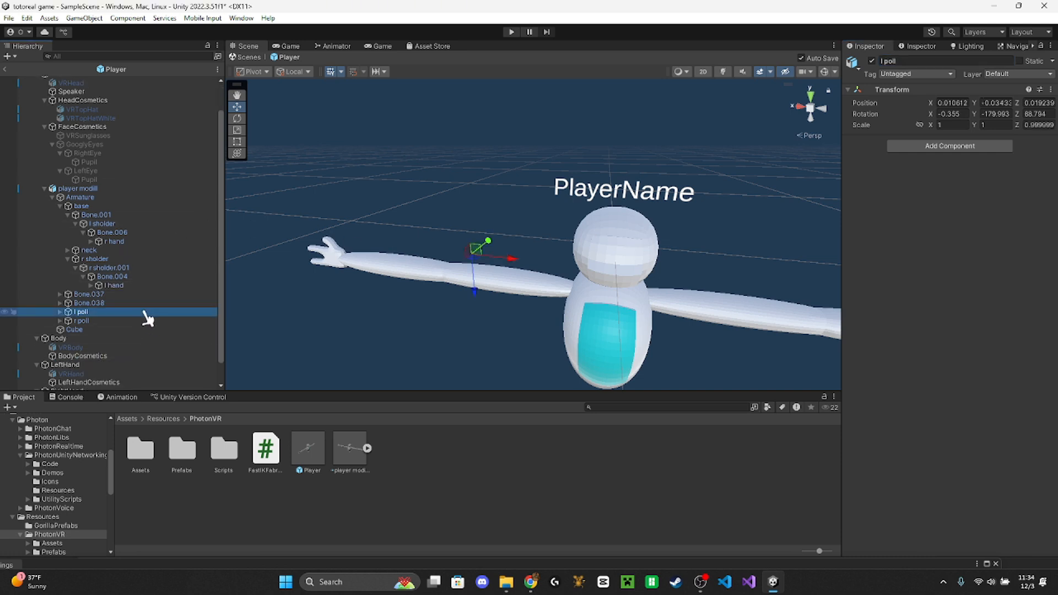
left_click(887, 61)
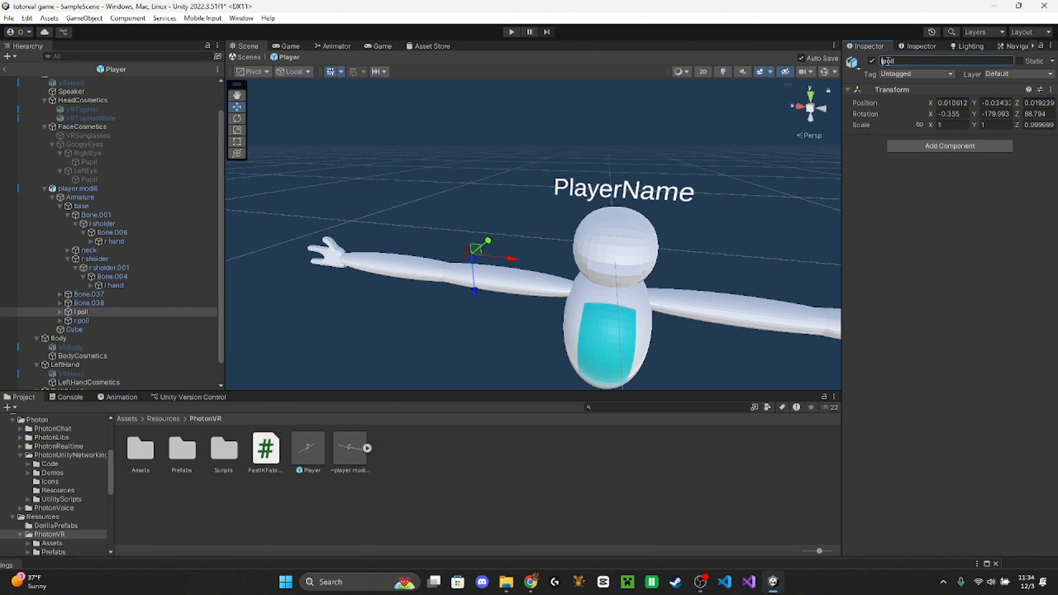
right_click(110, 321)
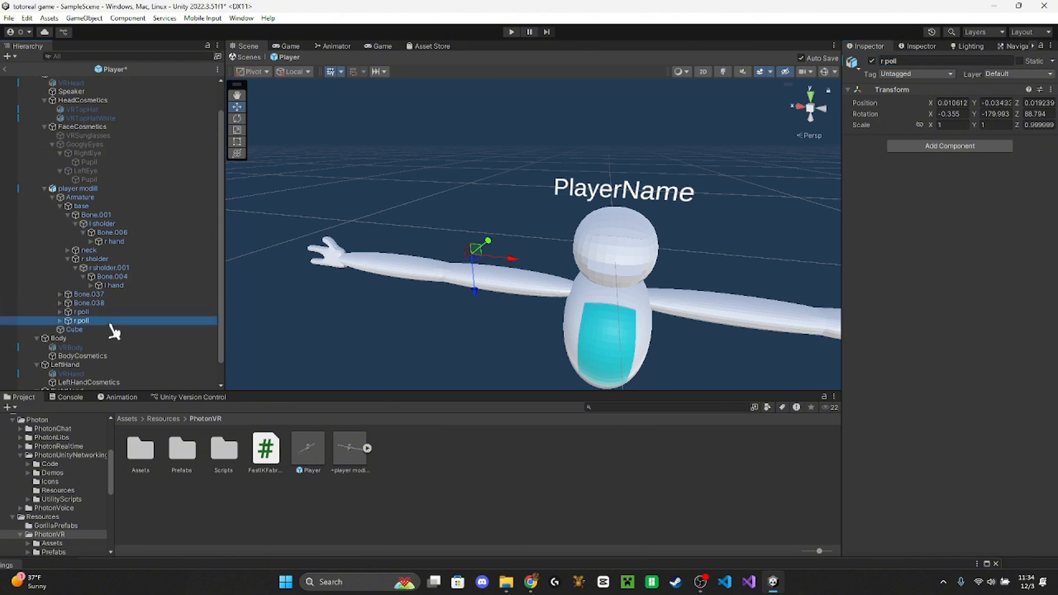
left_click(190, 253)
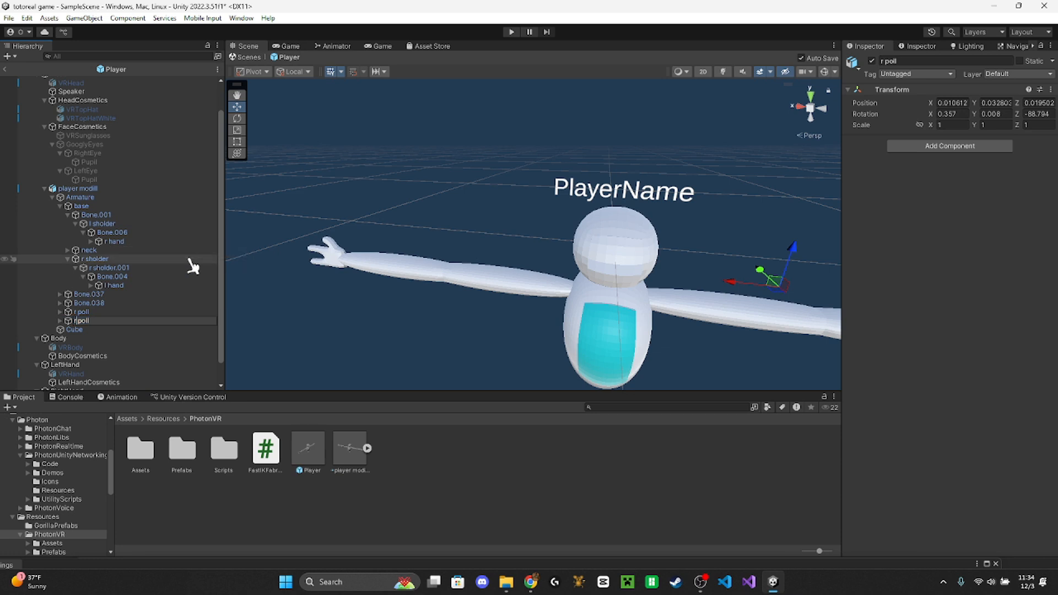
key("Return")
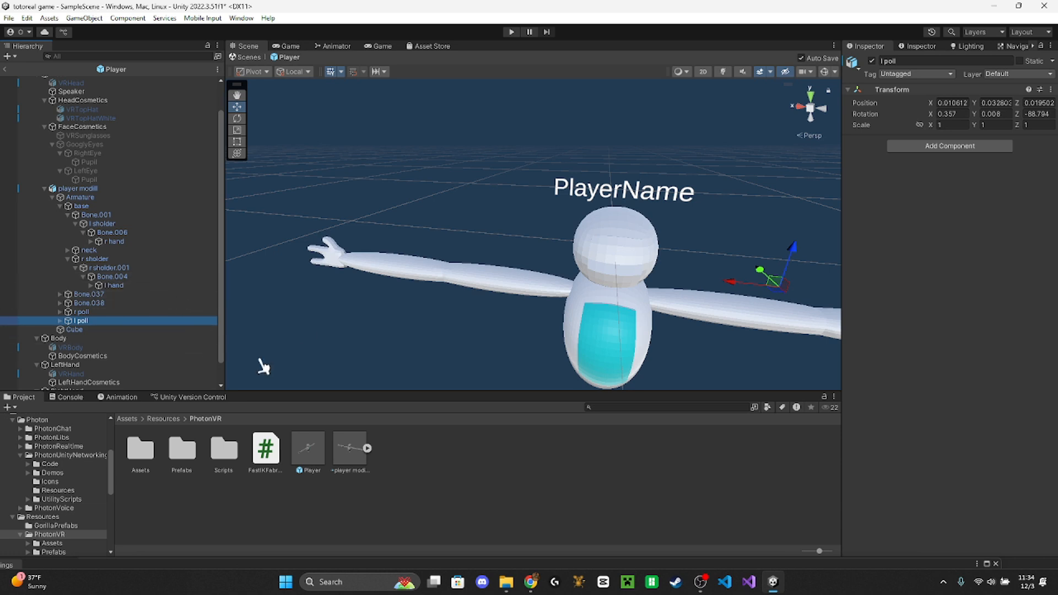
Add the FastIKFabric script to the r hand bone, with RightHand as its target and r poll as its pole
left_click(144, 285)
left_click(144, 242)
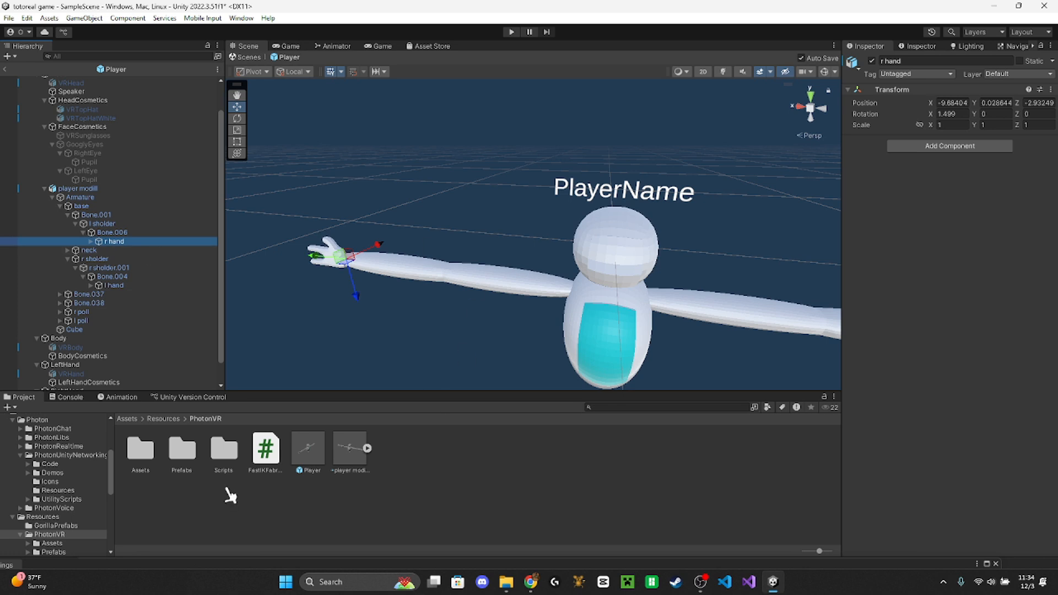
left_click_drag(268, 462, 949, 314)
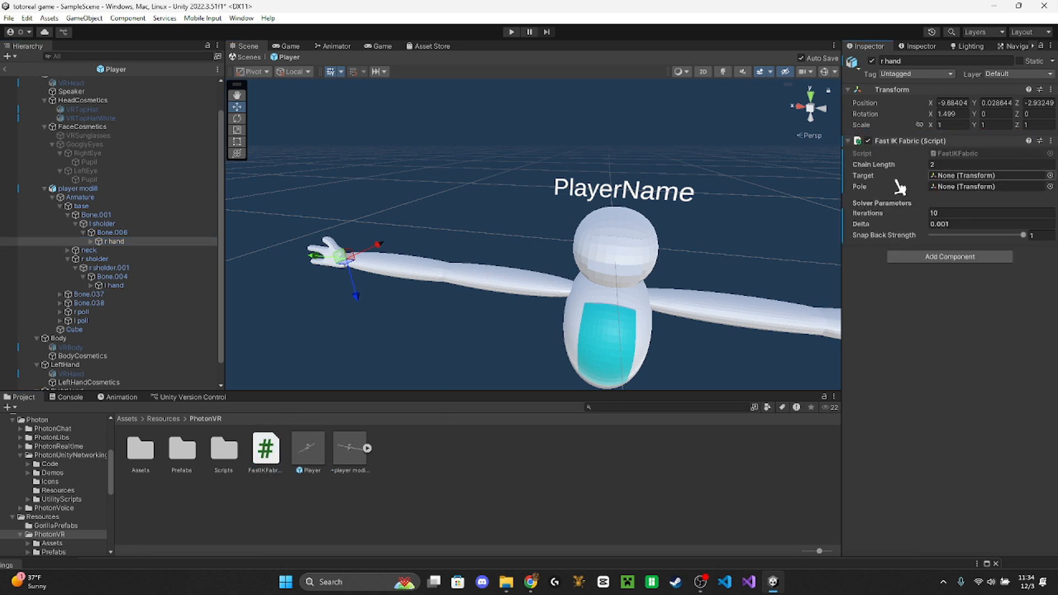
scroll(154, 366, "down", 2)
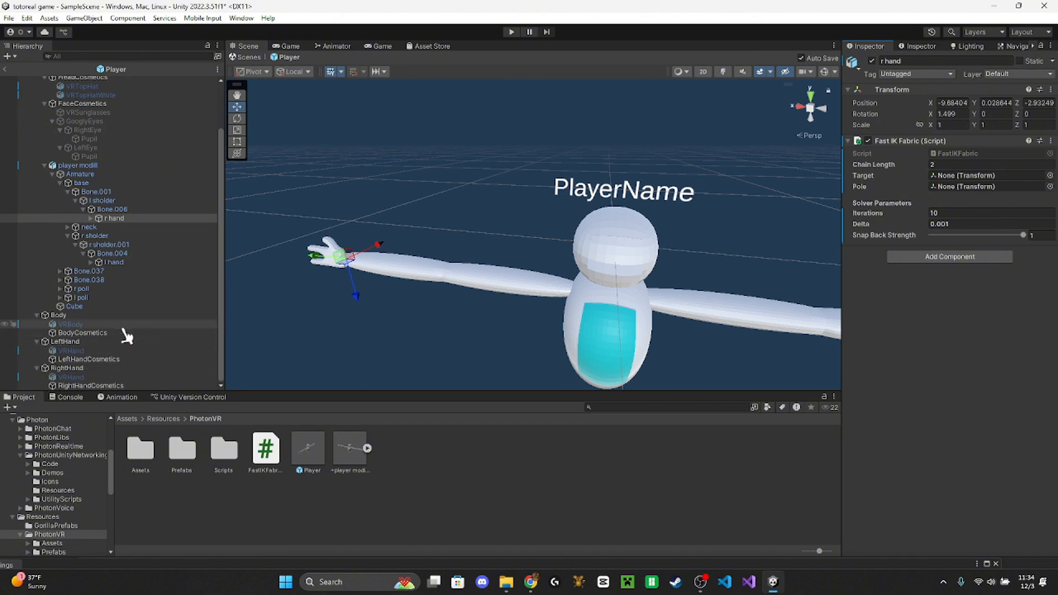
left_click_drag(82, 368, 1028, 175)
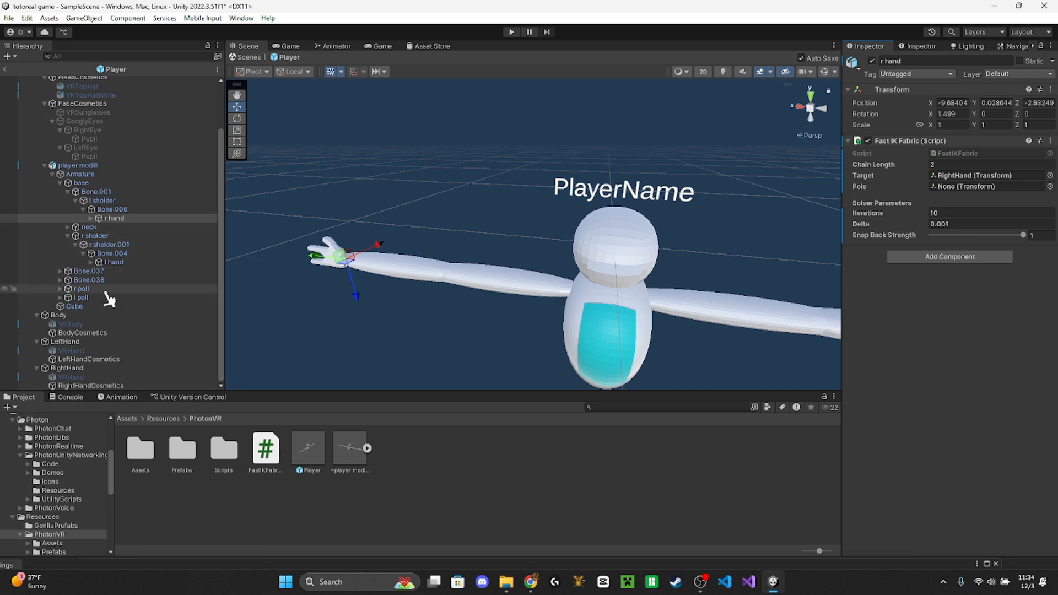
left_click_drag(105, 292, 964, 190)
right_click_drag(624, 138, 654, 186)
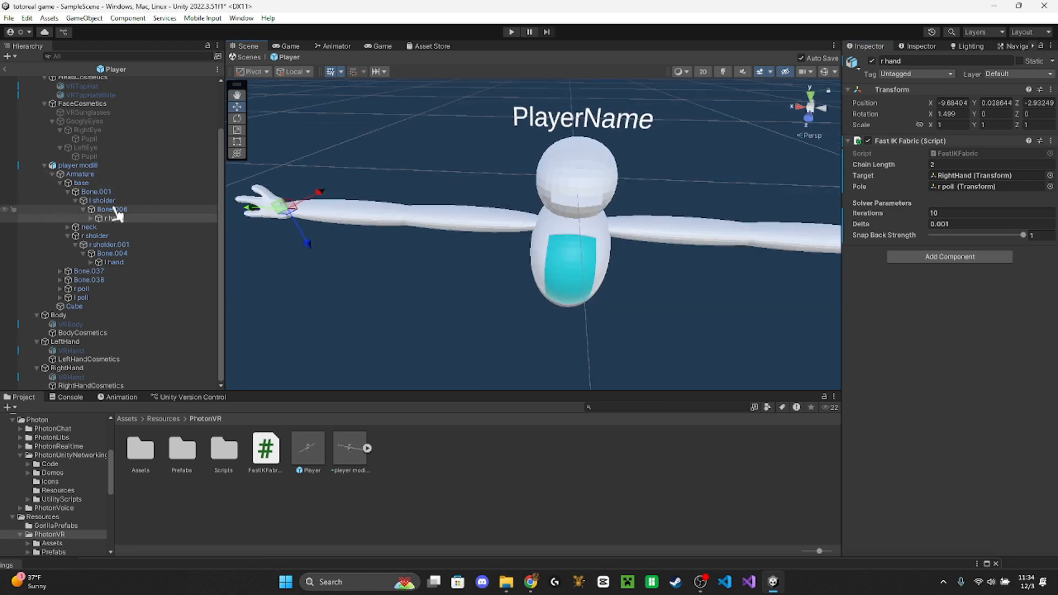
Add the FastIKFabric script to the l hand bone, with LeftHand as its target and l poll as its pole
left_click(128, 262)
left_click_drag(265, 449, 982, 349)
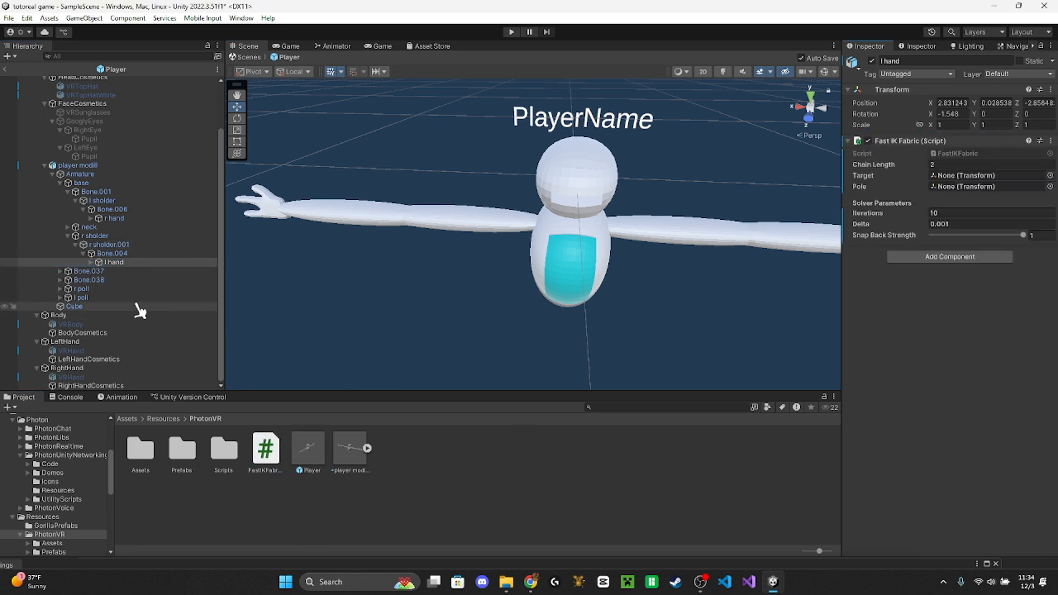
left_click_drag(138, 298, 1031, 187)
left_click_drag(130, 343, 994, 177)
right_click_drag(554, 198, 568, 168)
scroll(565, 199, "down", 3)
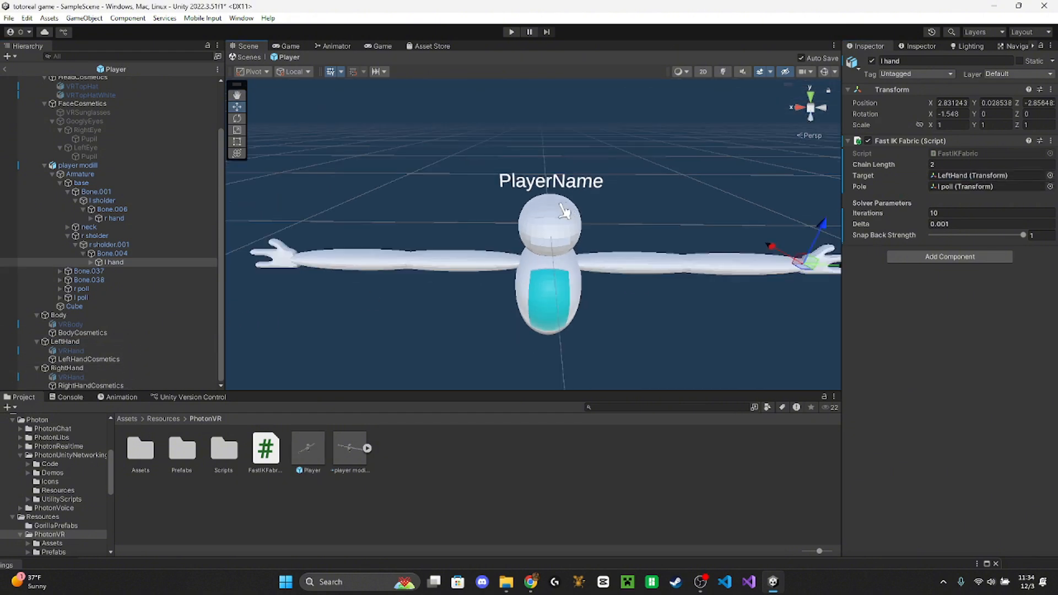
middle_click_drag(563, 210, 528, 189)
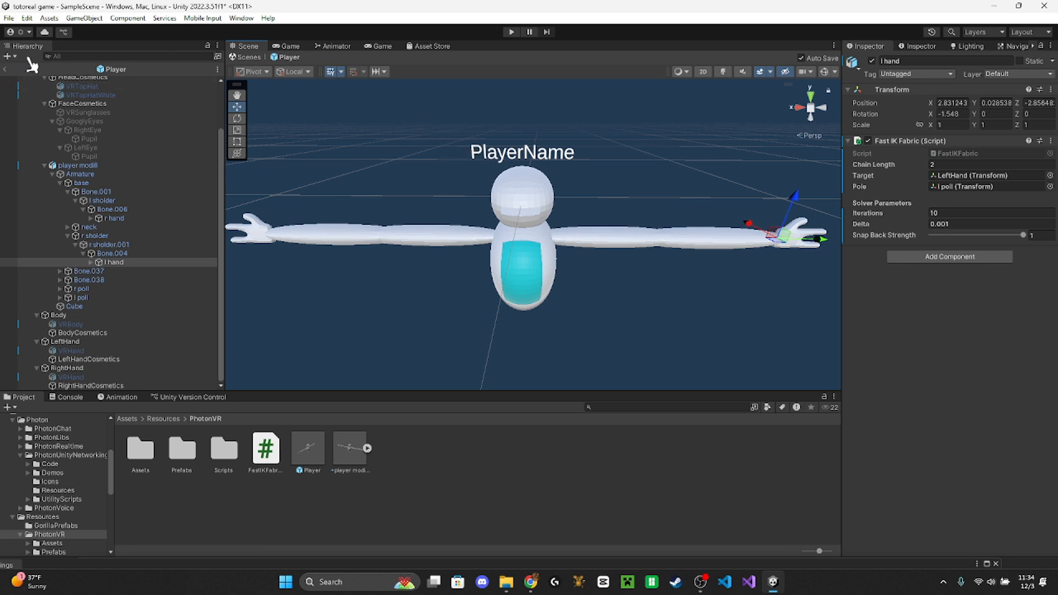
Save the changes and leave the Player prefab to return to SampleScene
left_click(7, 17)
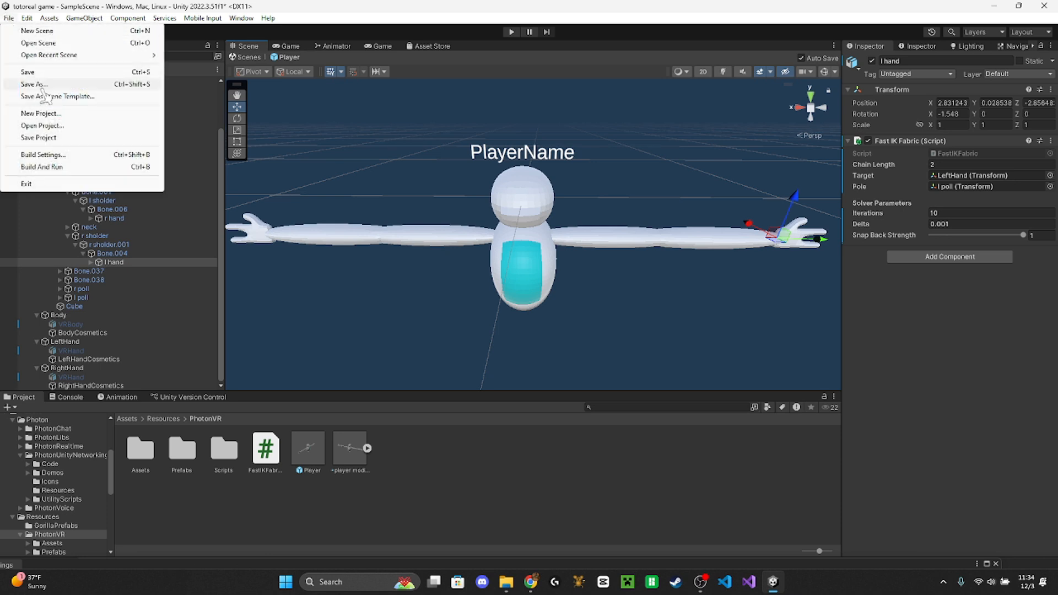
left_click(42, 73)
left_click(6, 70)
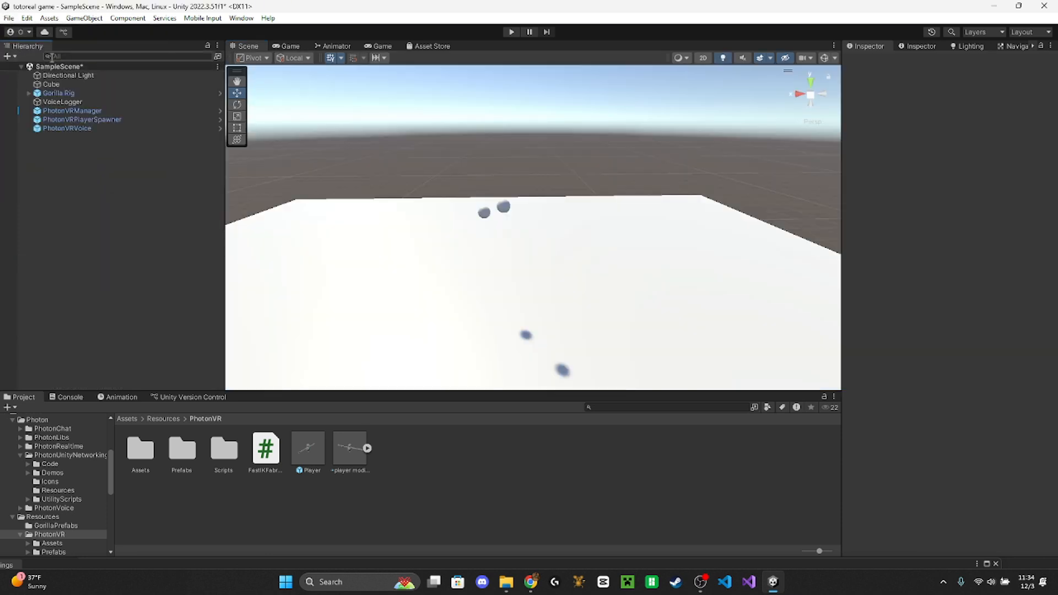
Run the scene in Play mode and examine the spawned player model in the Scene view
left_click(512, 32)
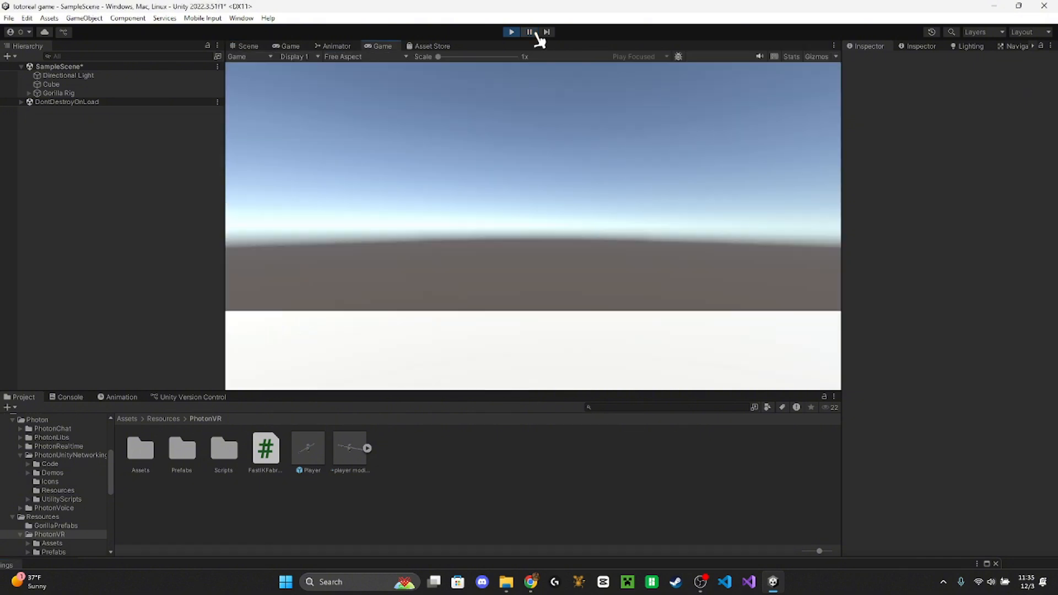
left_click(245, 48)
right_click_drag(408, 141, 644, 147)
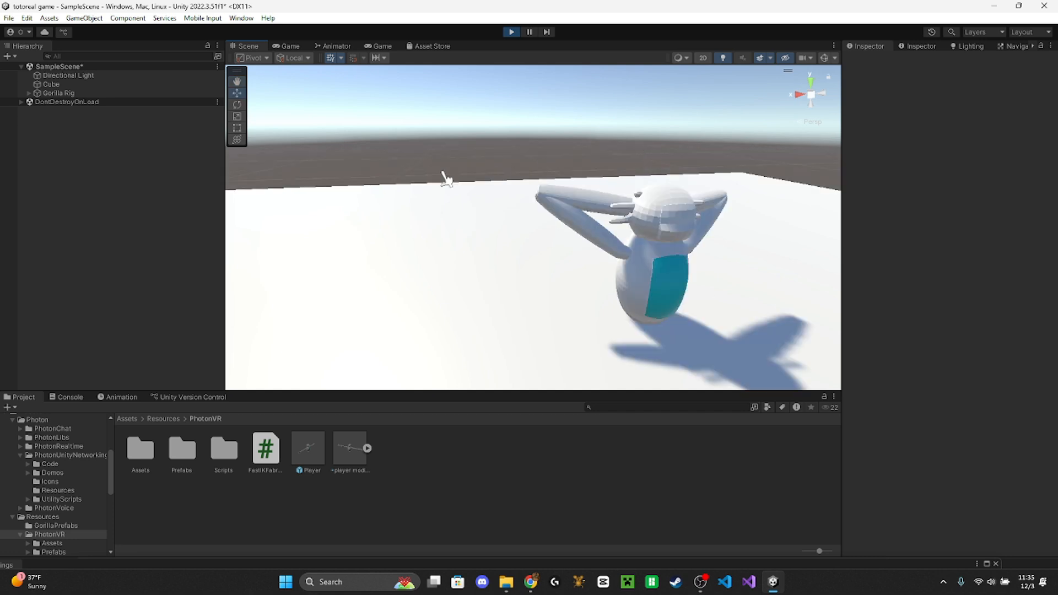
right_click_drag(441, 171, 428, 171)
Test the arm IK by moving Gorilla Rig's LeftHand Controller to about X -0.499, Y -0.581, and stop Play mode
left_click(62, 86)
left_click(24, 93)
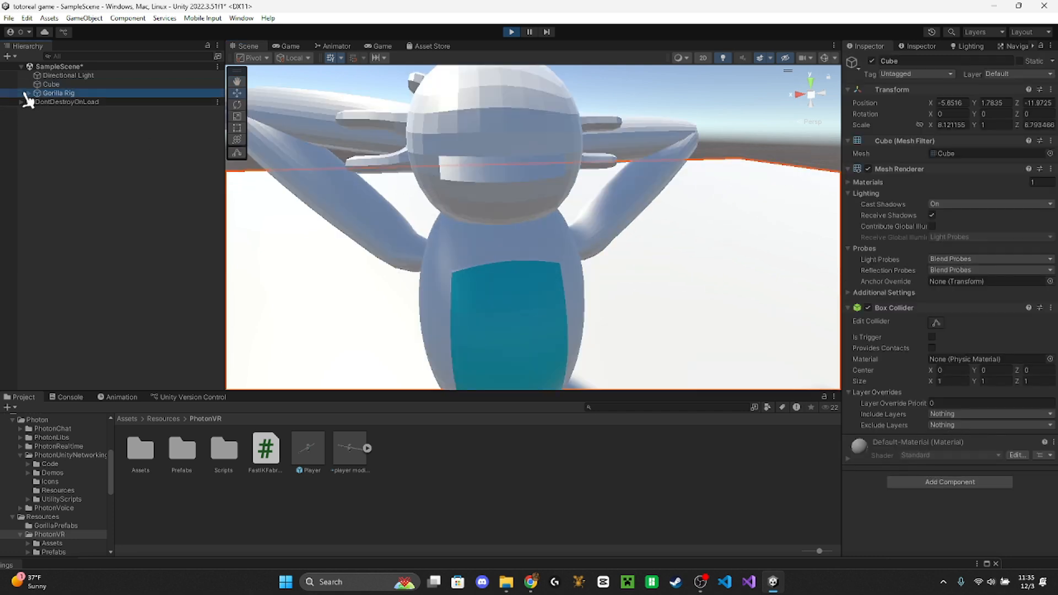
left_click(29, 93)
left_click(37, 119)
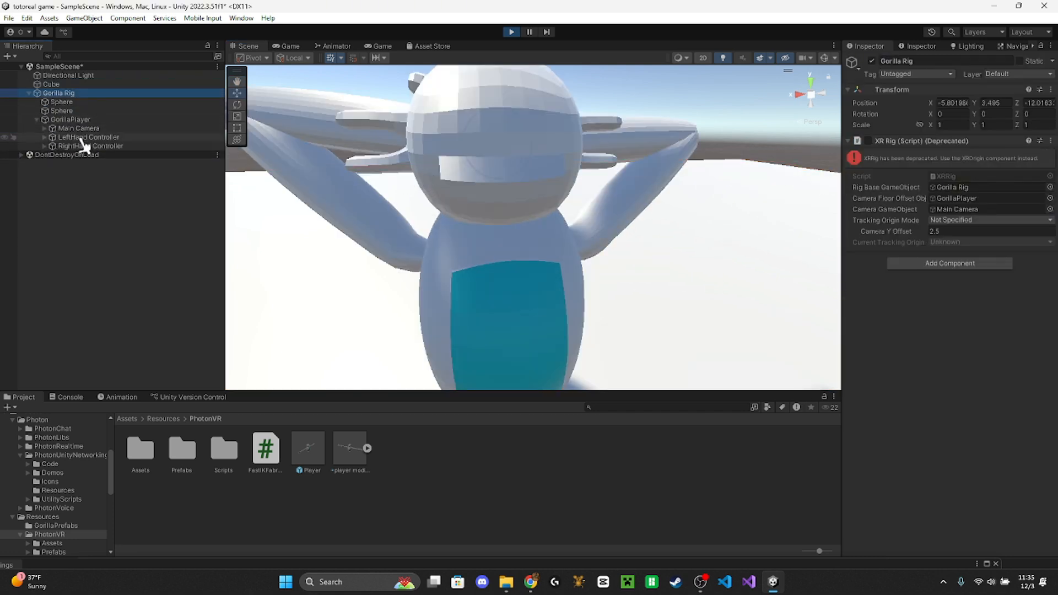
left_click(84, 138)
left_click_drag(495, 145, 708, 388)
scroll(515, 272, "down", 5)
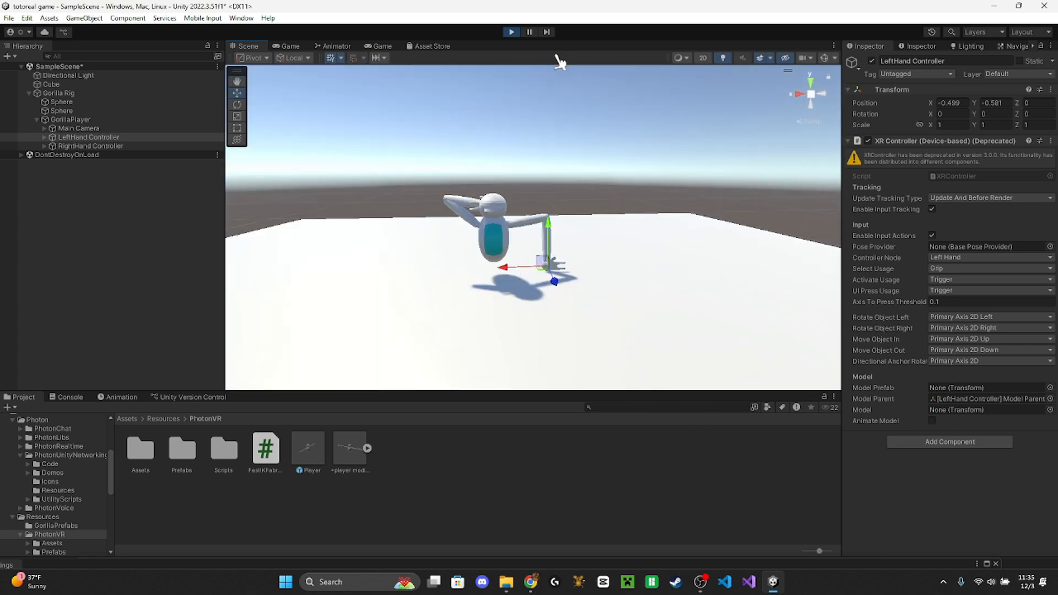
left_click(511, 31)
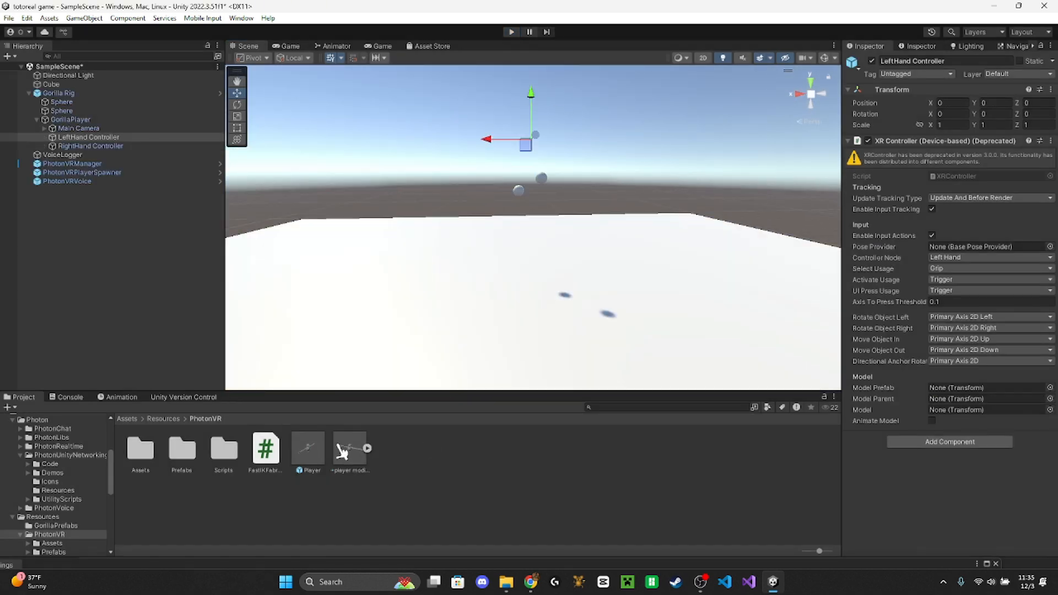
Open the Player prefab and rotate the l hand bone to 90 degrees on Z so the hand points down
double_click(309, 447)
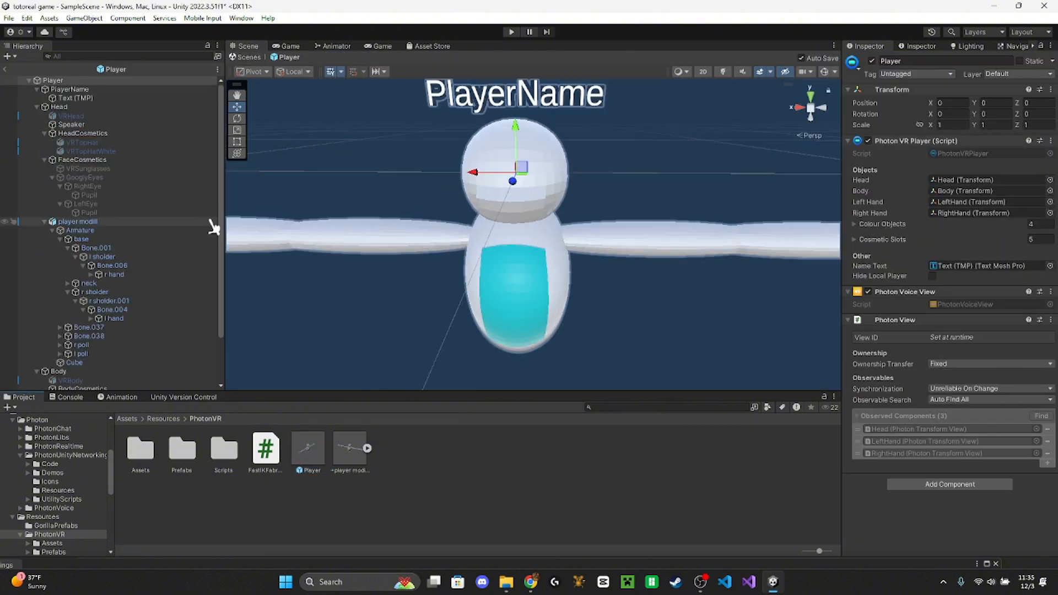
scroll(545, 209, "down", 5)
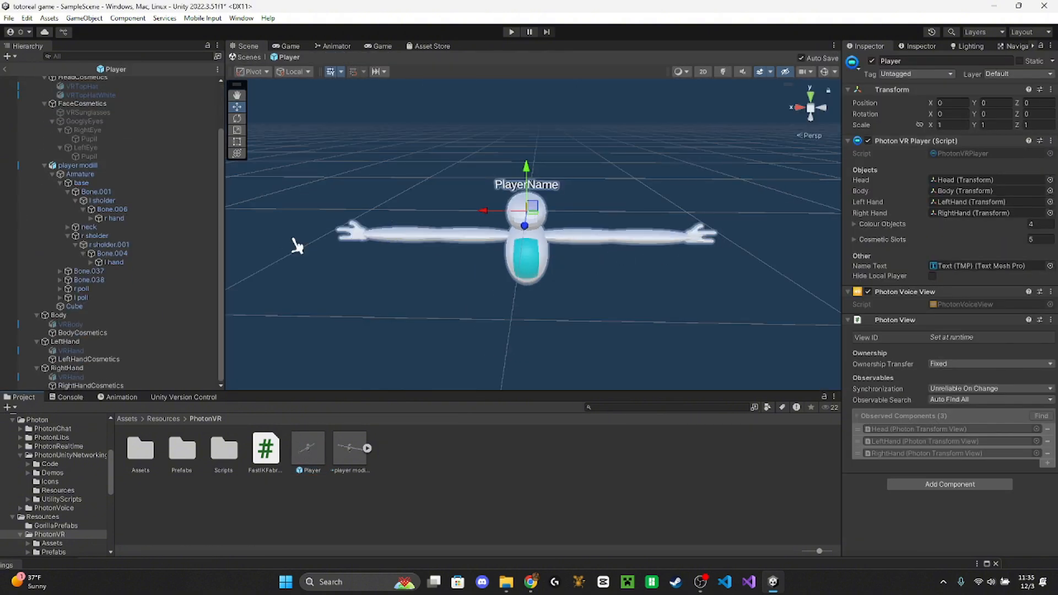
left_click(119, 262)
left_click(244, 120)
left_click_drag(668, 260, 697, 245)
right_click_drag(772, 231, 712, 319)
left_click_drag(541, 366, 561, 363)
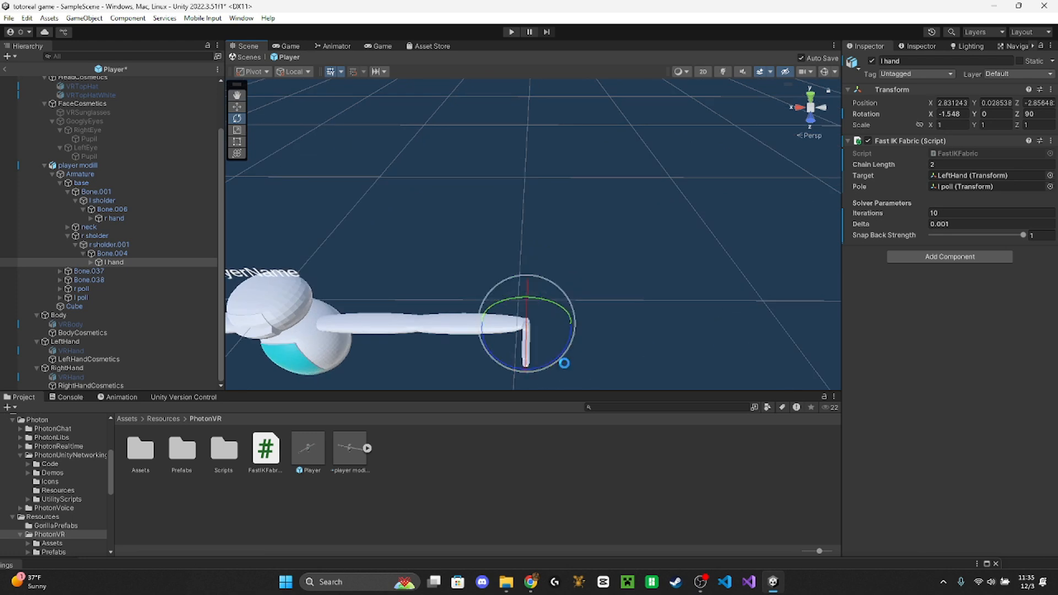
Rotate the r hand bone about 90 degrees so the hand points down from its arm
left_click(157, 219)
middle_click_drag(339, 275, 553, 253)
scroll(563, 261, "down", 10)
scroll(548, 269, "up", 10)
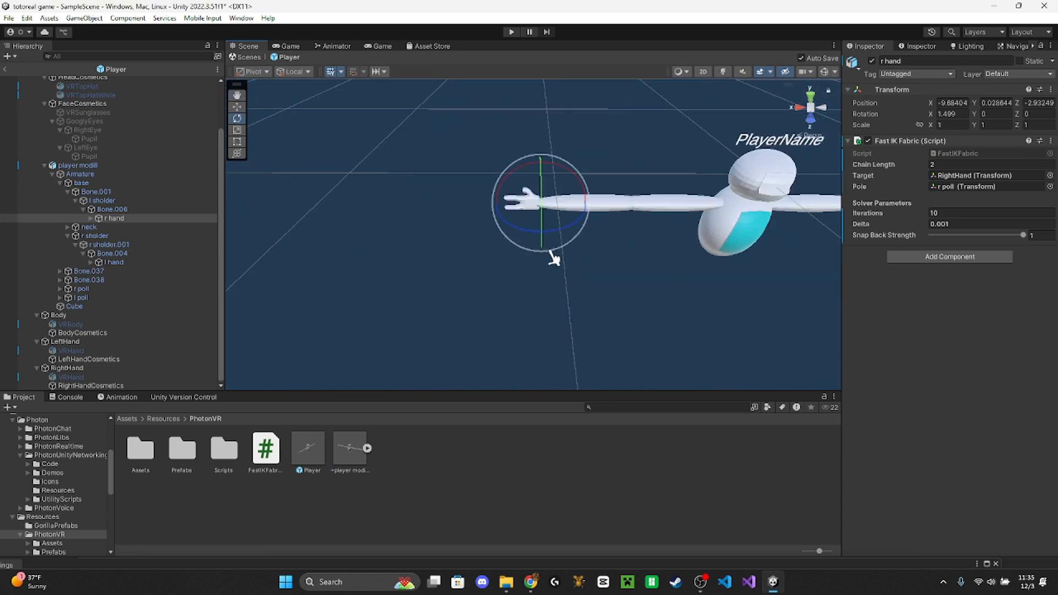
left_click_drag(567, 239, 675, 210)
Save the changes and exit the Player prefab back to SampleScene
left_click(9, 18)
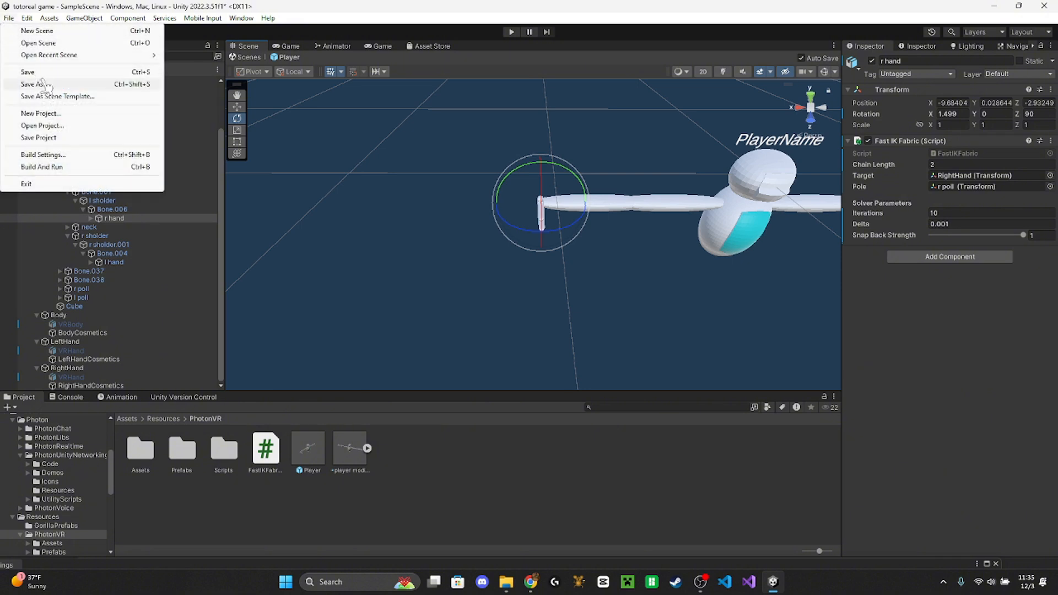
left_click(12, 72)
left_click(13, 72)
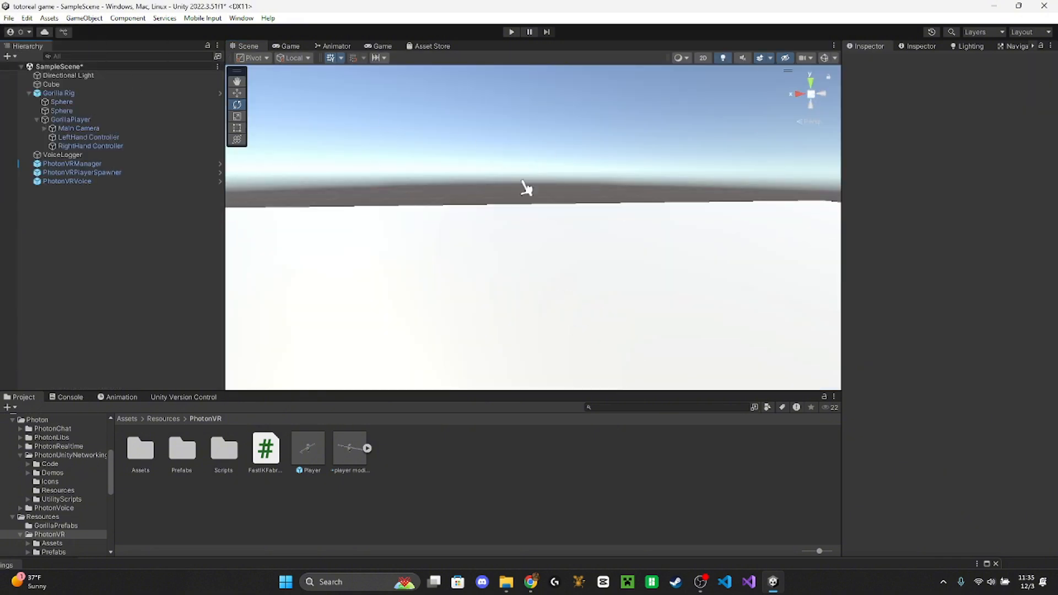
Remove the Mesh Renderer component from both Sphere objects under Gorilla Rig
left_click(88, 110)
left_click(88, 102, "shift")
left_click(1052, 165)
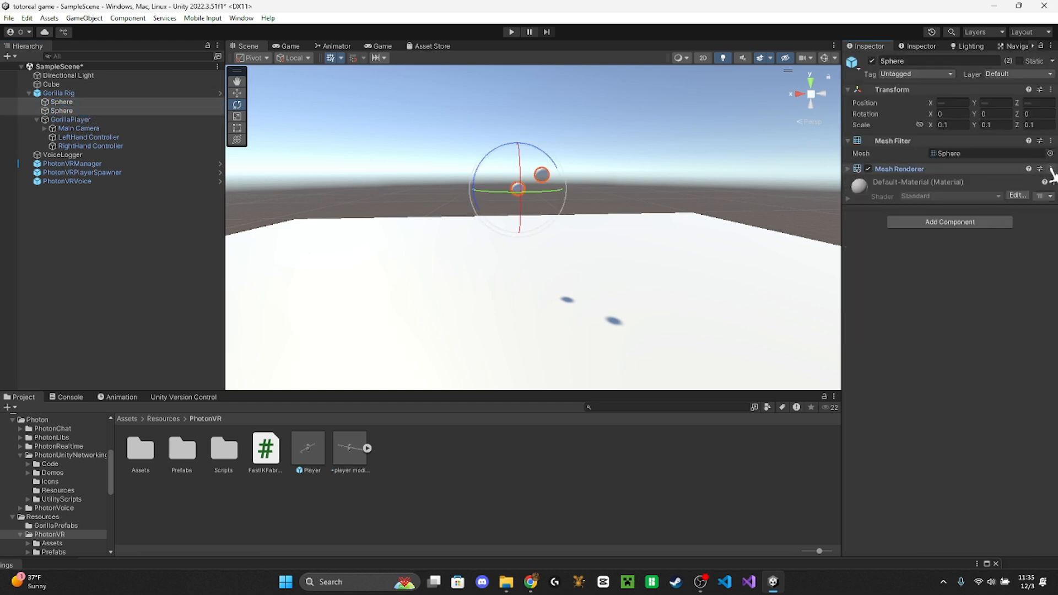
left_click(1050, 169)
left_click(1024, 200)
middle_click_drag(308, 78, 353, 93)
right_click_drag(531, 257, 496, 177)
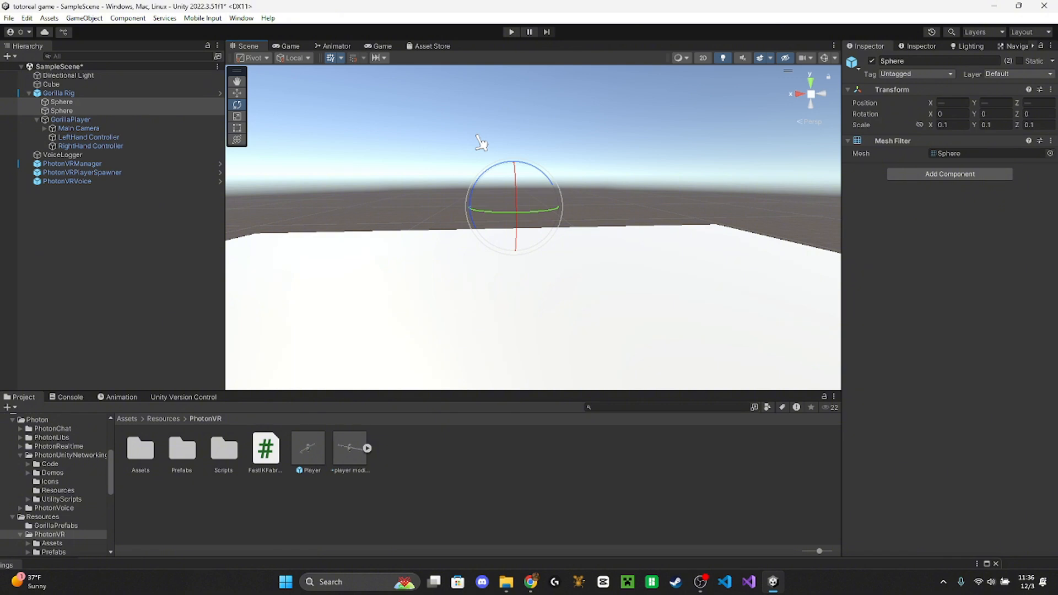
left_click(740, 518)
right_click_drag(503, 237, 529, 241)
scroll(500, 237, "down", 4)
middle_click_drag(547, 234, 535, 269)
mouse_move(536, 269)
right_mouse_down()
mouse_move(519, 309)
mouse_move(519, 281)
right_mouse_up()
mouse_move(520, 281)
middle_mouse_down()
mouse_move(505, 293)
mouse_move(509, 279)
middle_mouse_up()
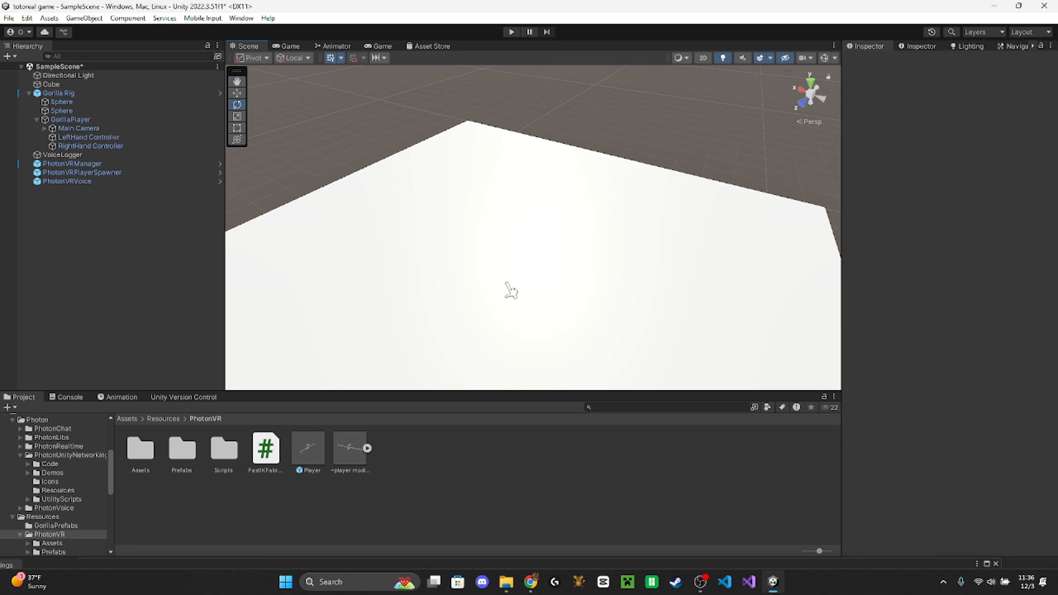
Save SampleScene with the updated Gorilla Rig
left_click(7, 18)
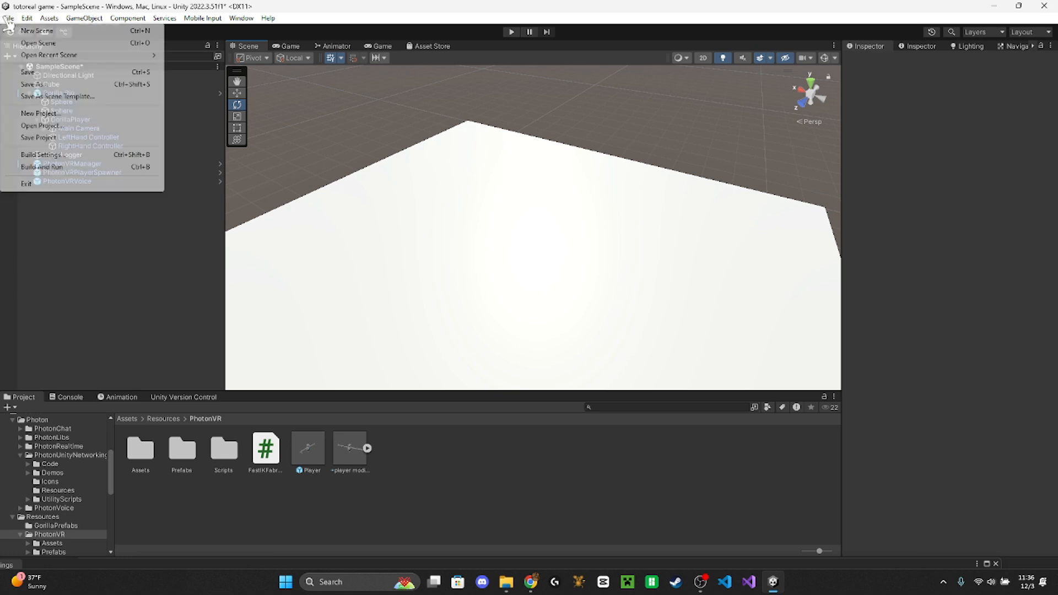
left_click(33, 71)
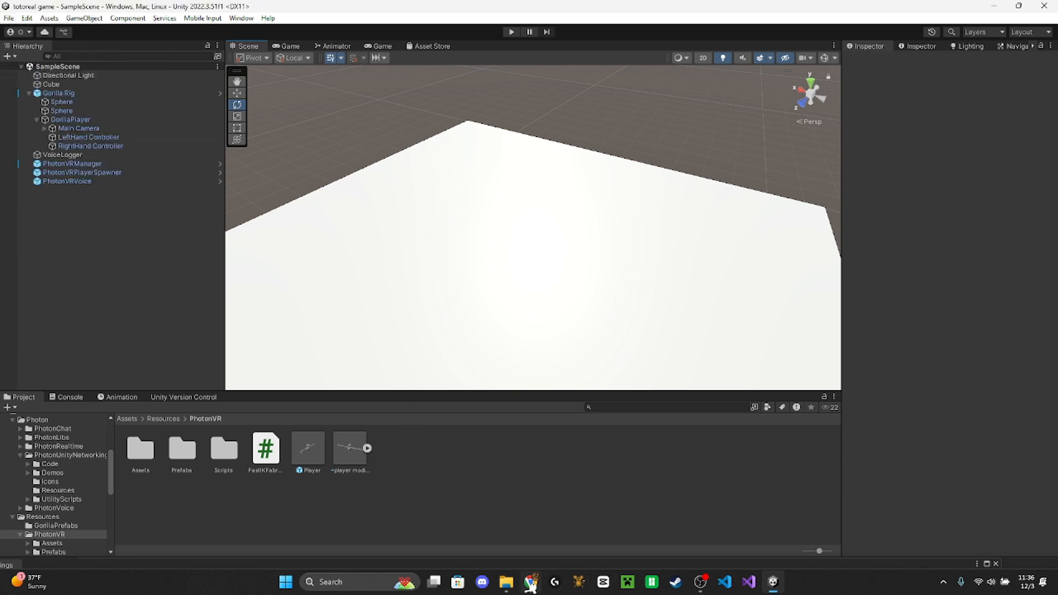
left_click(701, 583)
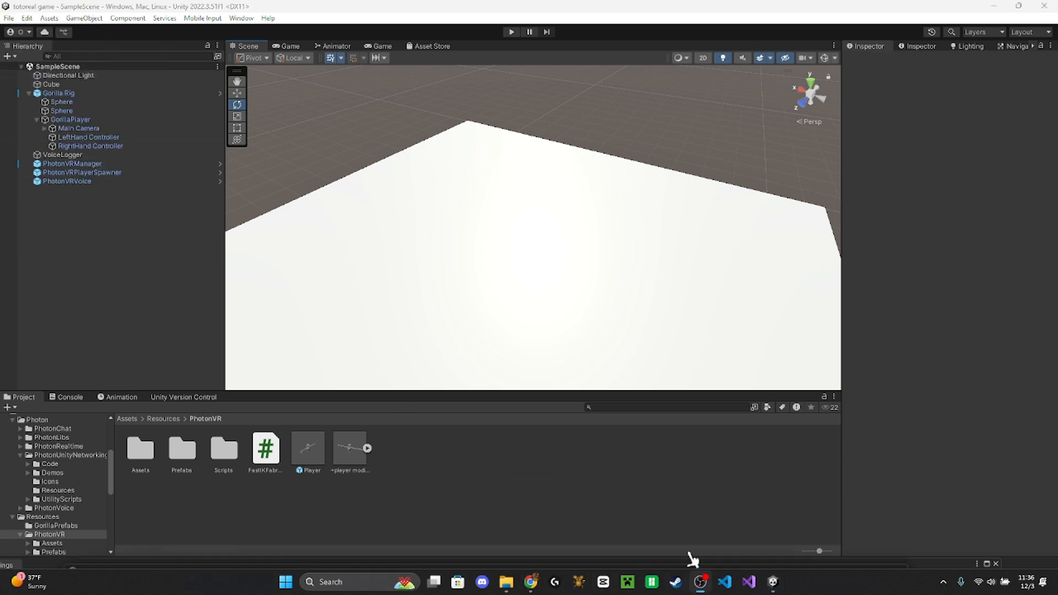